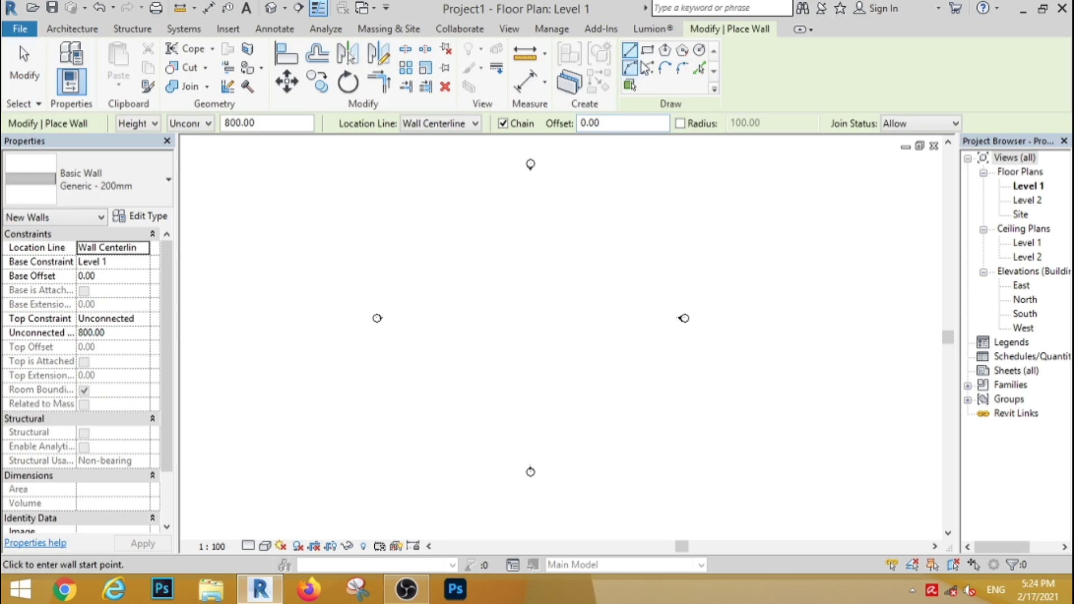
- Draw a rectangle of Generic - 200mm walls, about 590 by 790, between the elevation markers on Level 1
{"action": "left_click", "coordinate": [647, 50]}
{"action": "scroll", "coordinate": [506, 330], "scroll_direction": "up", "scroll_amount": 2}
{"action": "scroll", "coordinate": [506, 330], "scroll_direction": "up", "scroll_amount": 1}
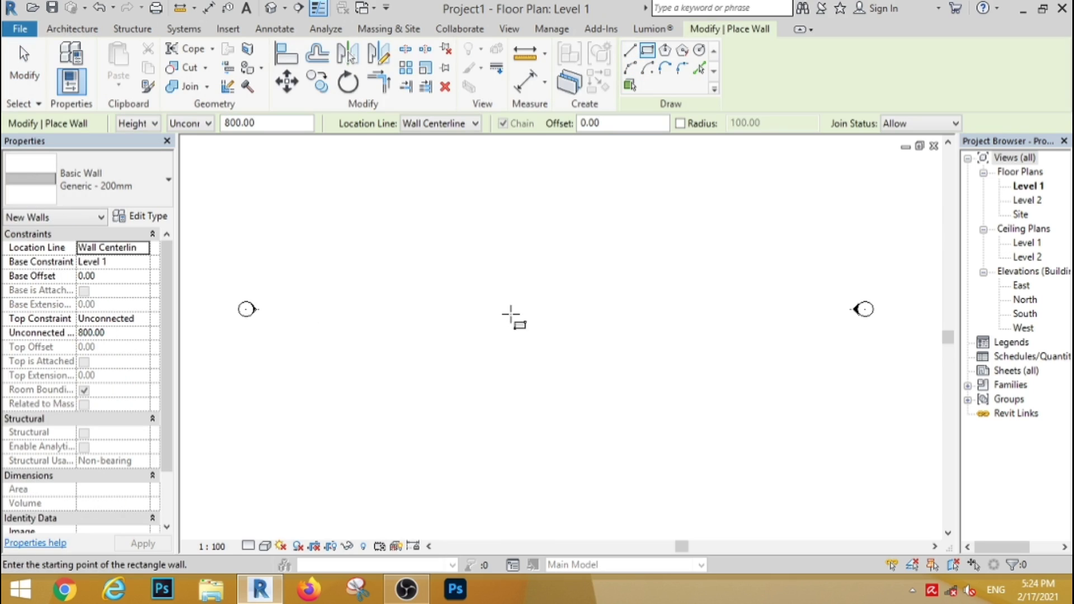
{"action": "left_click", "coordinate": [513, 323]}
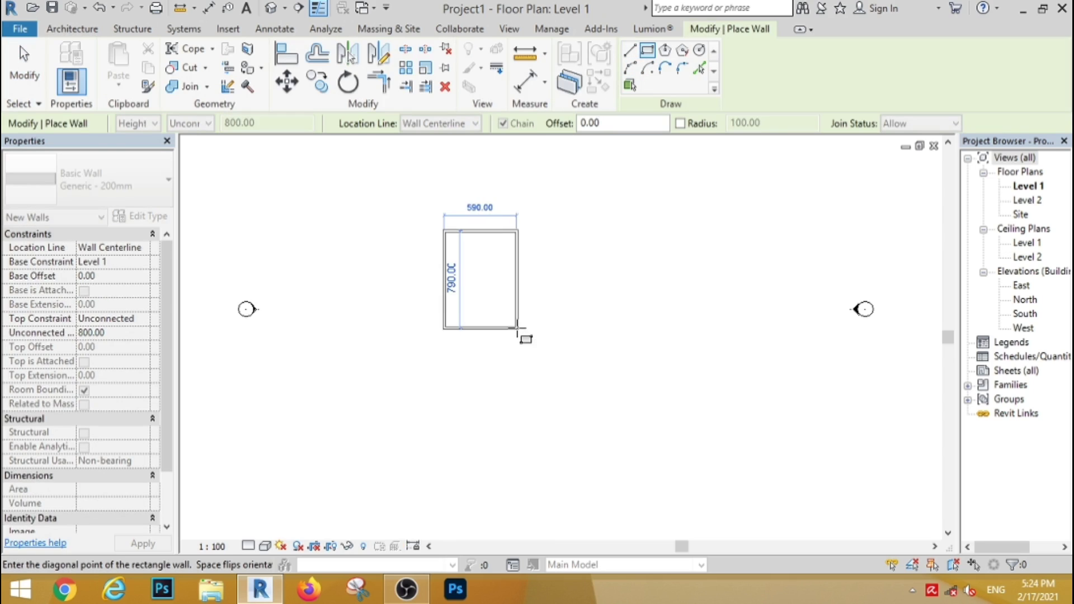
{"action": "left_click", "coordinate": [515, 326]}
{"action": "key", "text": "Escape"}
{"action": "key", "text": "Escape"}
- Set the clear distance between the upper and lower walls to 600
{"action": "scroll", "coordinate": [504, 247], "scroll_direction": "up", "scroll_amount": 4}
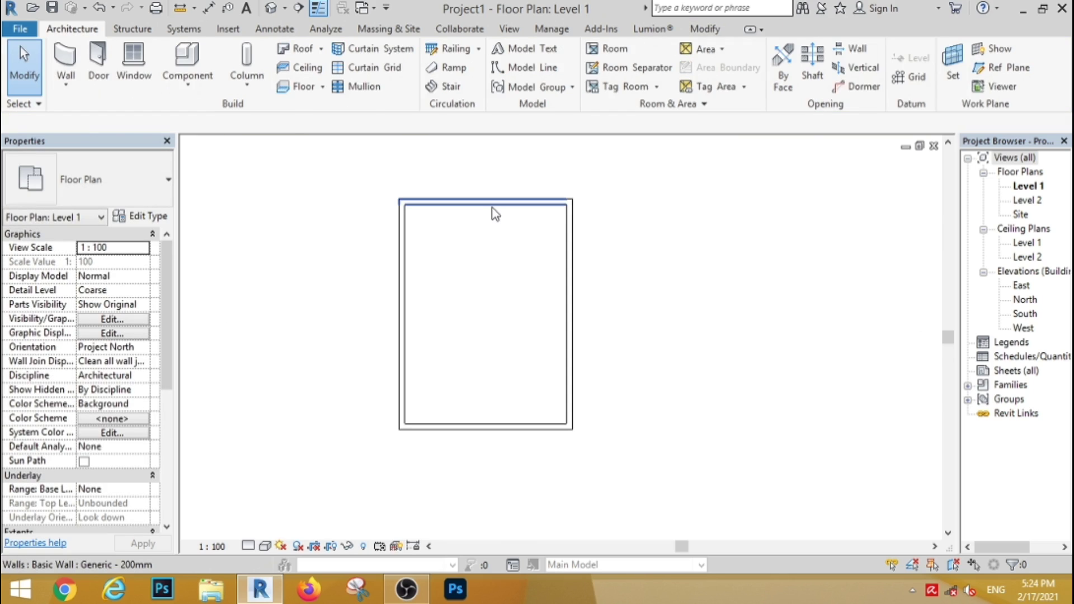
{"action": "left_click", "coordinate": [492, 206]}
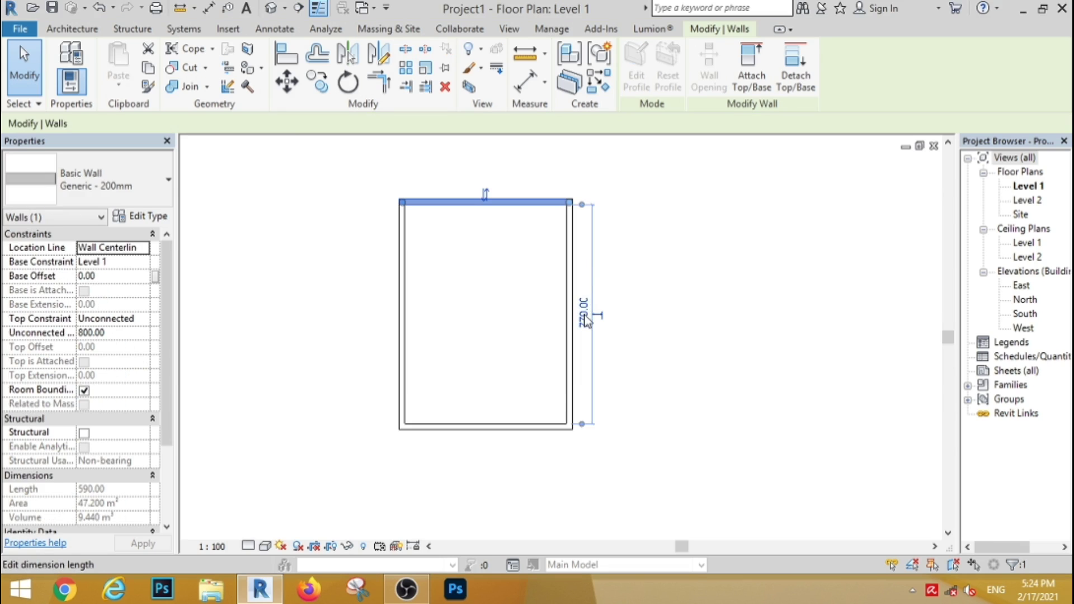
{"action": "left_click", "coordinate": [584, 305]}
{"action": "type", "text": "6"}
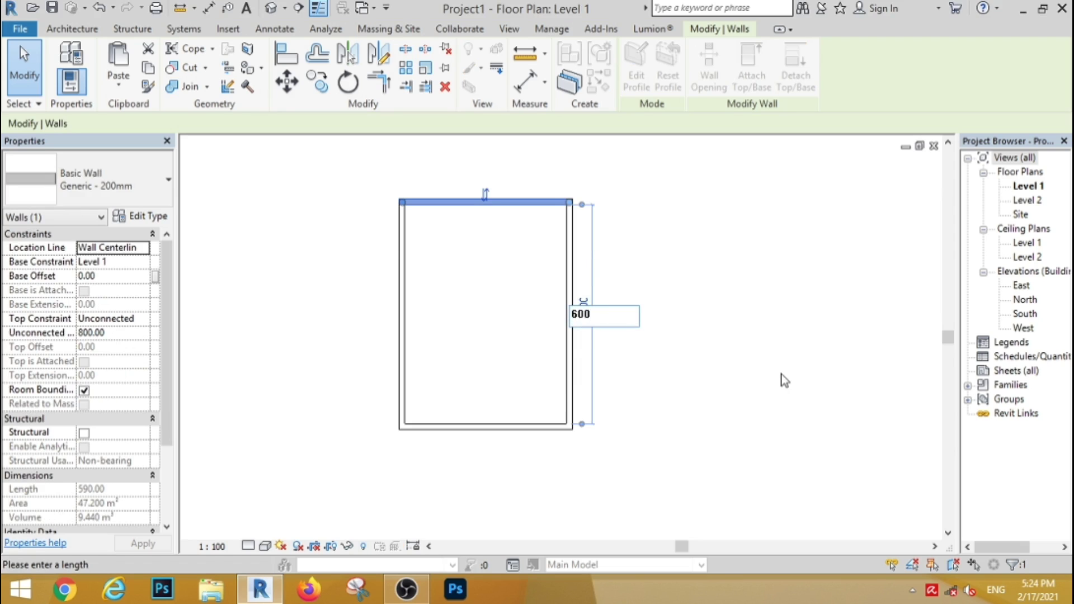
{"action": "type", "text": "00"}
{"action": "key", "text": "Return"}
{"action": "left_click", "coordinate": [666, 347]}
- Set the clear distance between the left and right walls to 600
{"action": "left_click", "coordinate": [569, 324]}
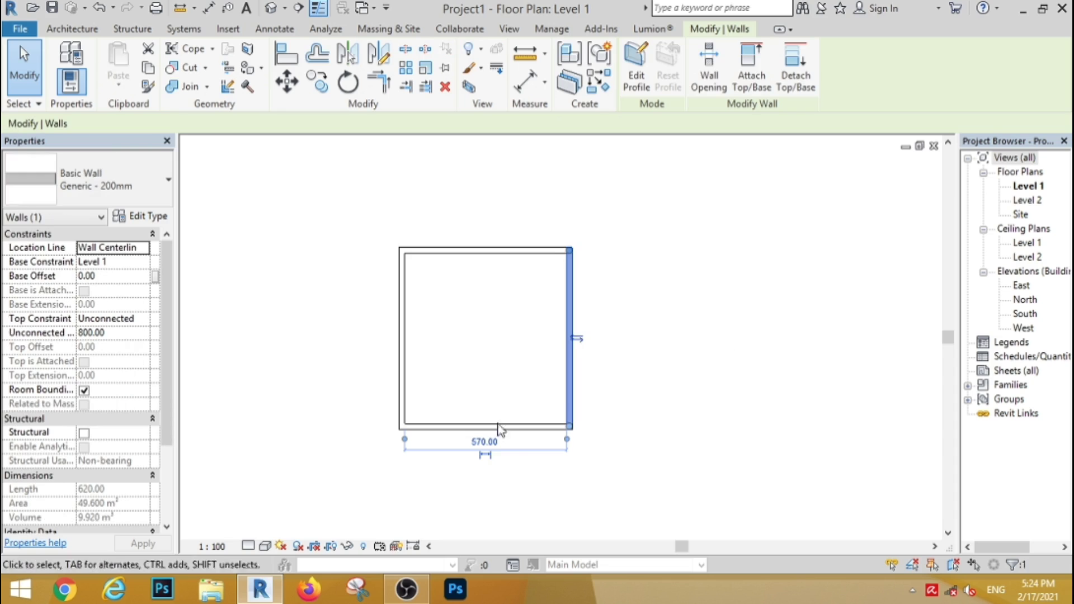
{"action": "left_click", "coordinate": [484, 442]}
{"action": "type", "text": "600"}
{"action": "key", "text": "Return"}
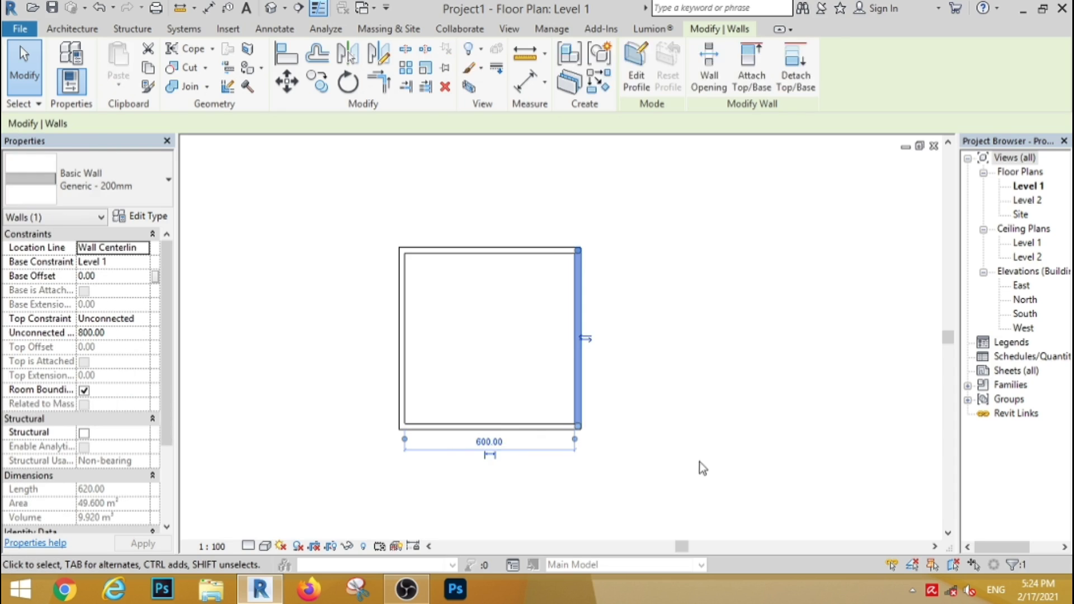
{"action": "left_click", "coordinate": [700, 468]}
- Create a rectangular Generic 150mm floor on Level 1 reaching the outer corners of the walls
{"action": "left_click", "coordinate": [298, 86]}
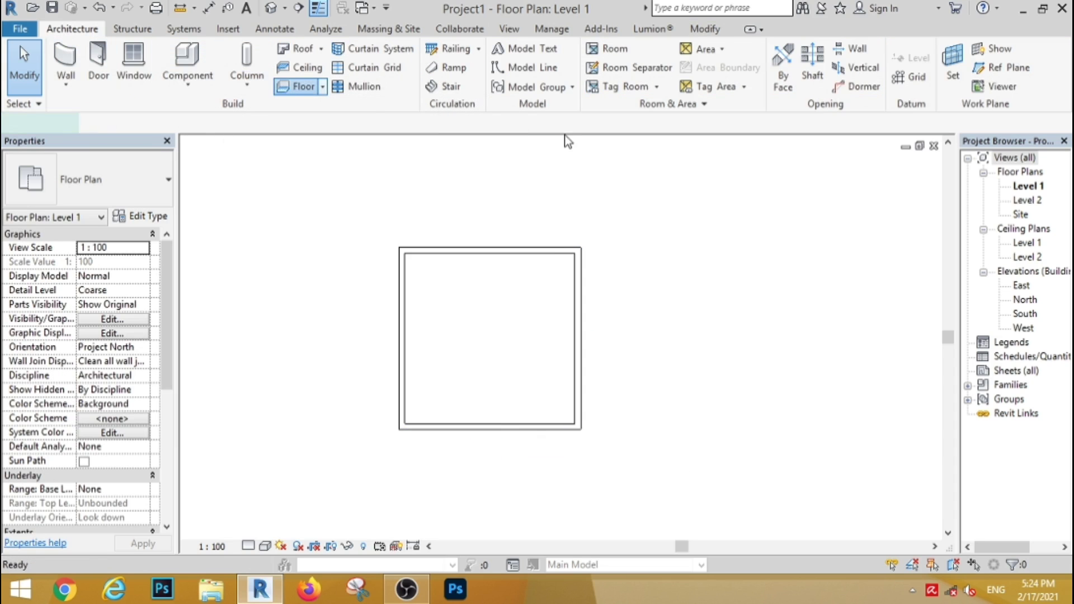
{"action": "left_click", "coordinate": [399, 248]}
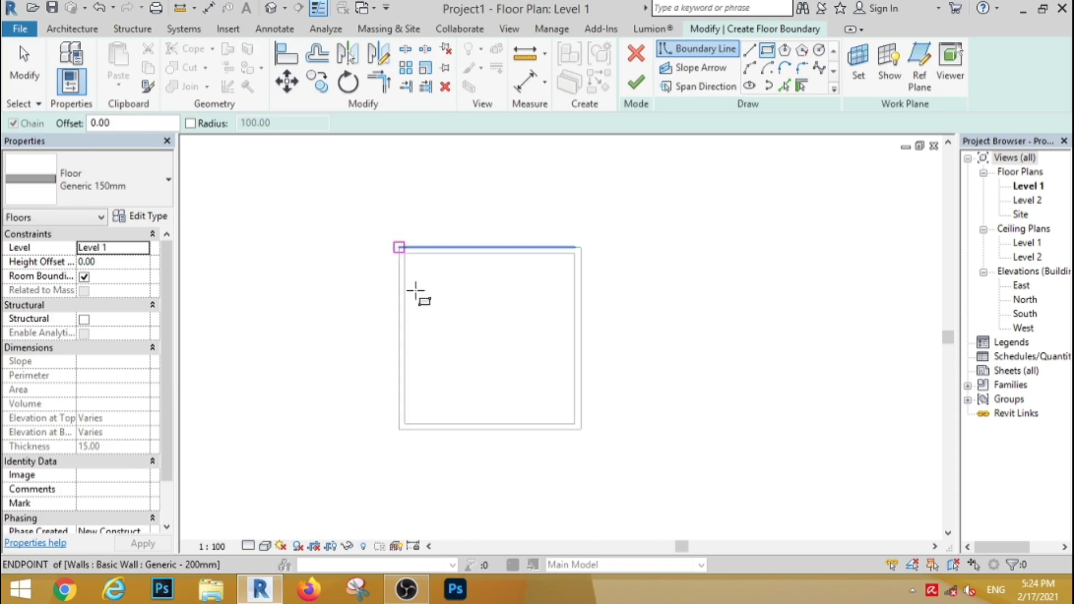
{"action": "left_click", "coordinate": [581, 429]}
{"action": "left_click", "coordinate": [636, 83]}
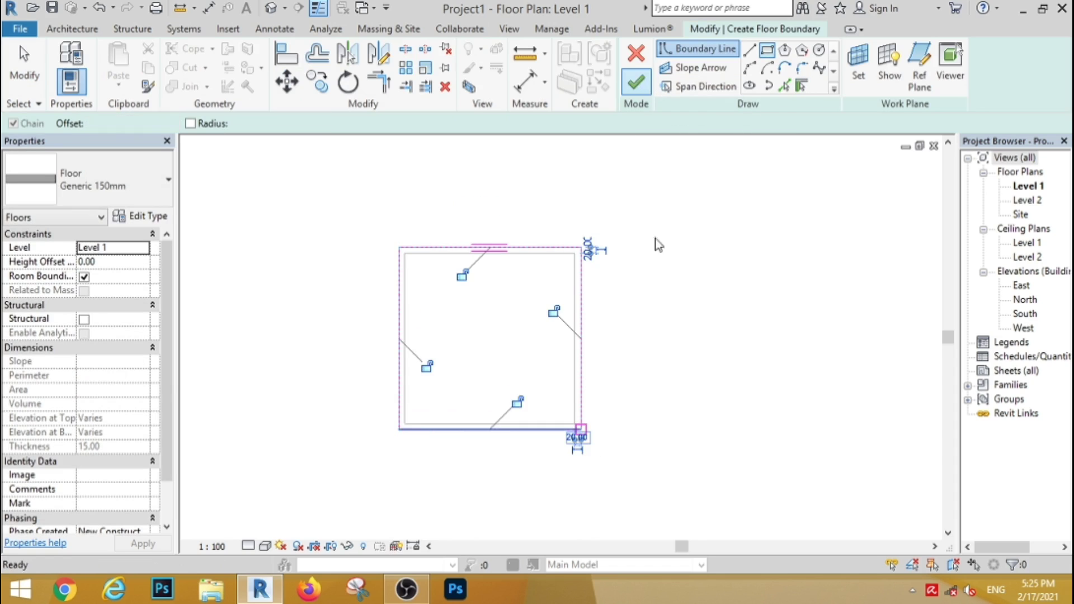
{"action": "left_click", "coordinate": [661, 288]}
- In the South elevation, set the top constraint of all four walls to Up to level: Level 2
{"action": "double_click", "coordinate": [1018, 316]}
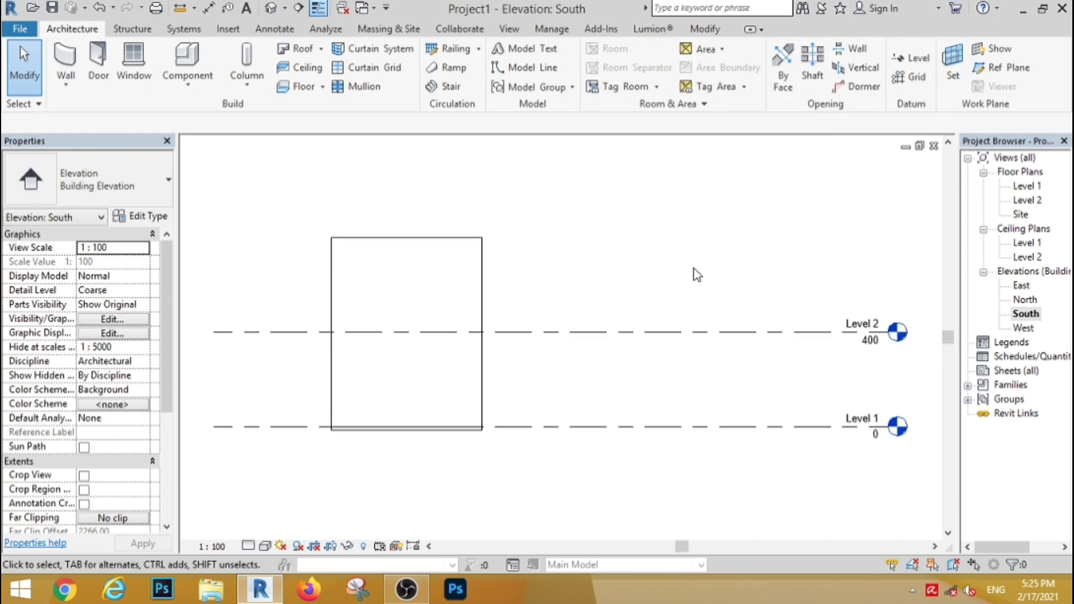
{"action": "left_click_drag", "start_coordinate": [693, 271], "coordinate": [282, 272]}
{"action": "left_click", "coordinate": [145, 319]}
{"action": "left_click", "coordinate": [147, 319]}
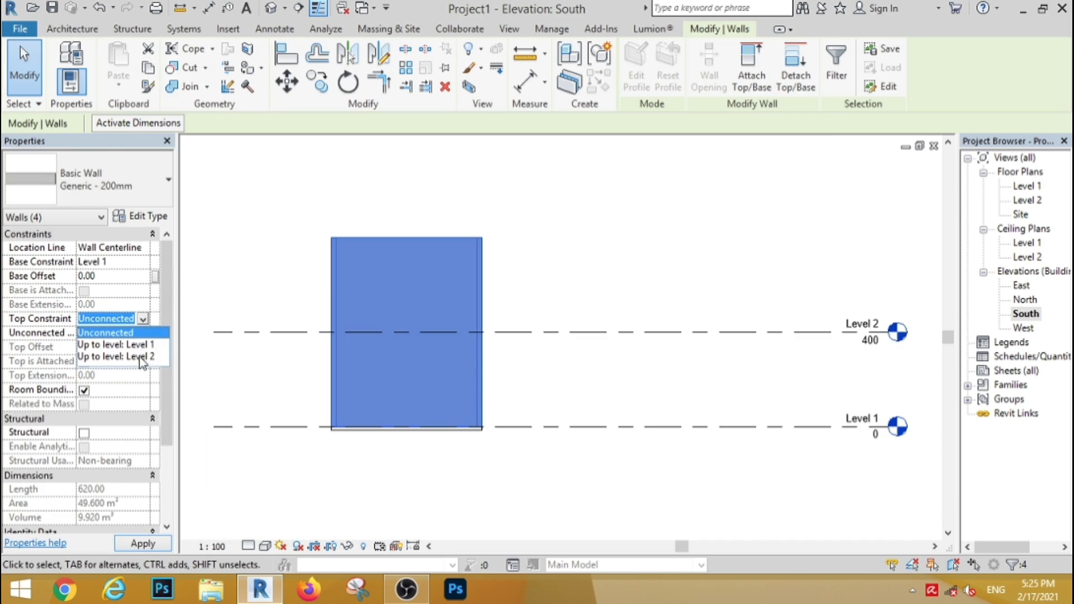
{"action": "left_click", "coordinate": [140, 363]}
{"action": "left_click", "coordinate": [533, 297]}
- In the Level 1 floor plan, place an automatic Plain compound ceiling in the room at a height offset of 260
{"action": "double_click", "coordinate": [1027, 186]}
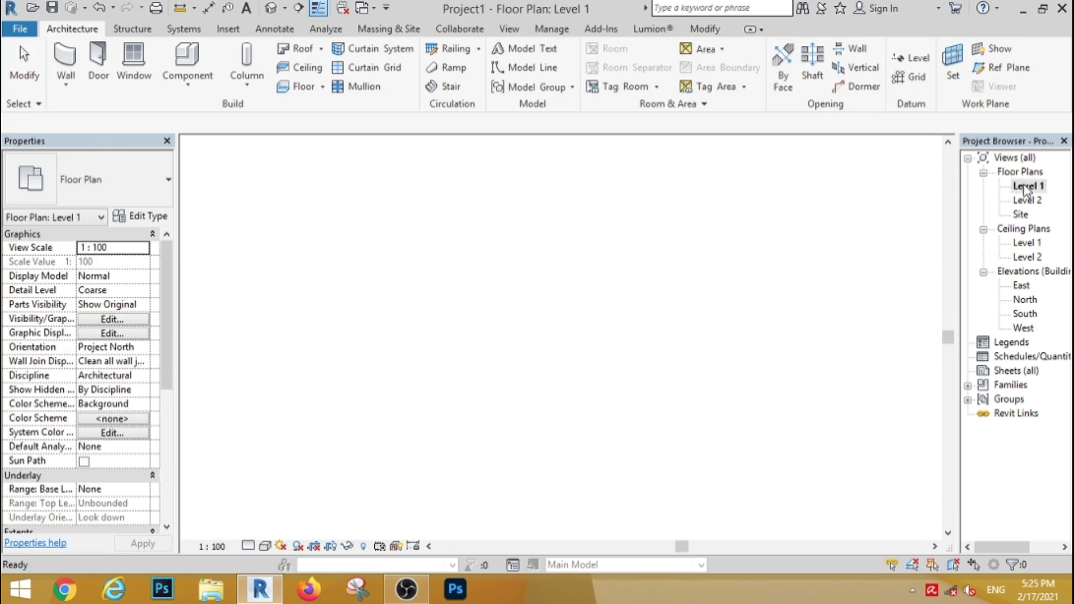
{"action": "left_click", "coordinate": [302, 68]}
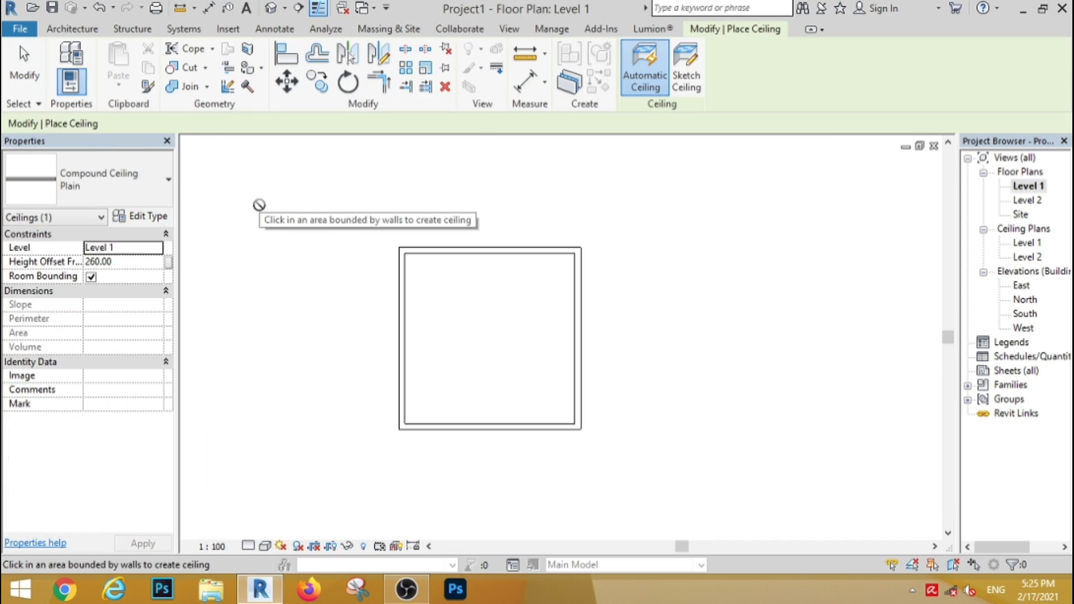
{"action": "left_click", "coordinate": [473, 338]}
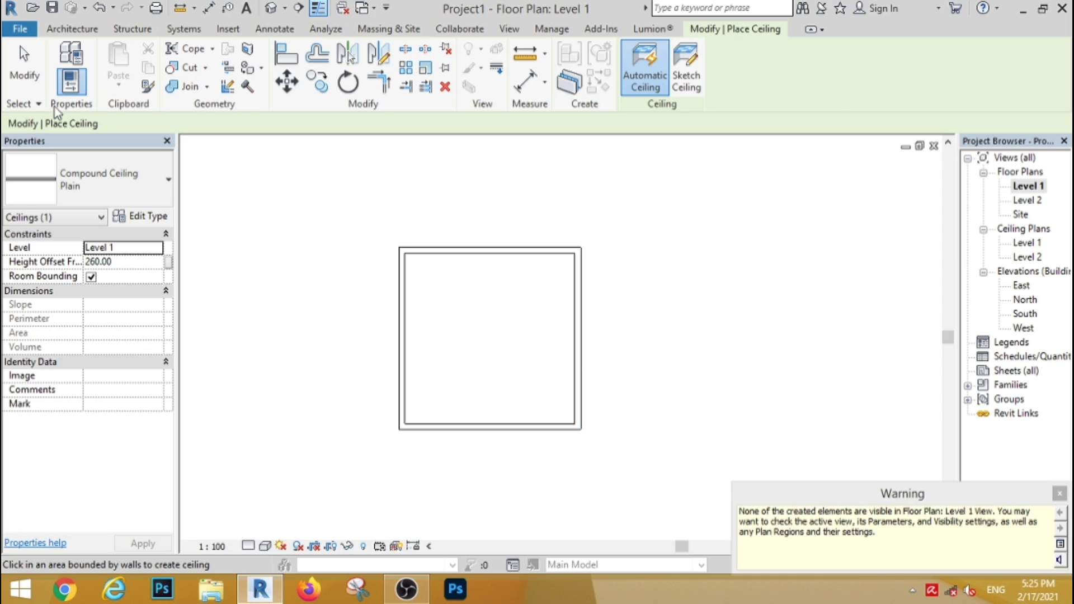
- Place a second automatic Plain ceiling in the room with its height offset set to 270
{"action": "left_click", "coordinate": [60, 30]}
{"action": "left_click", "coordinate": [132, 261]}
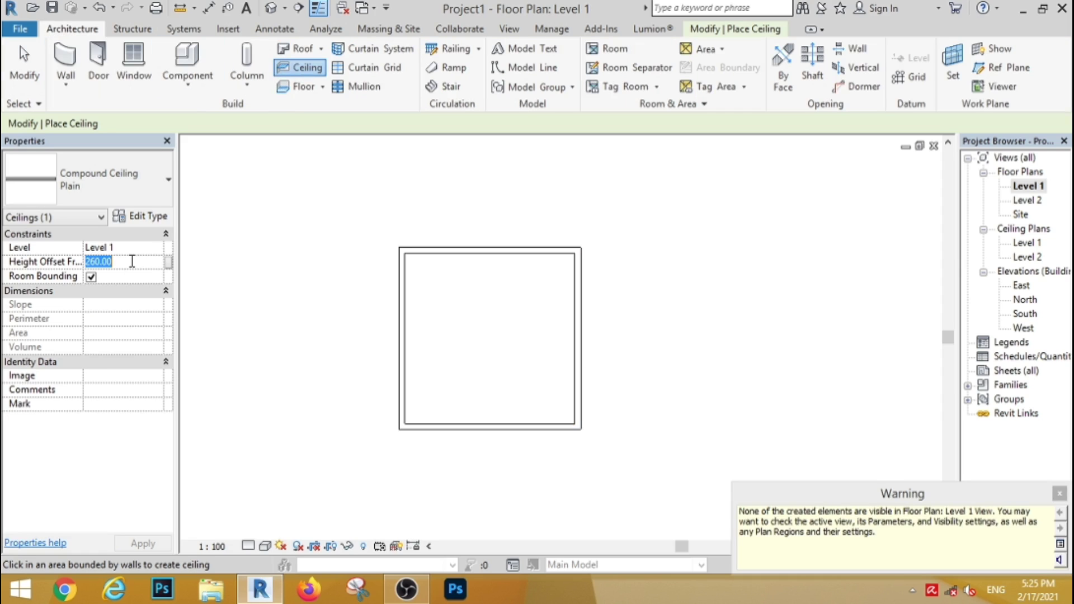
{"action": "type", "text": "270"}
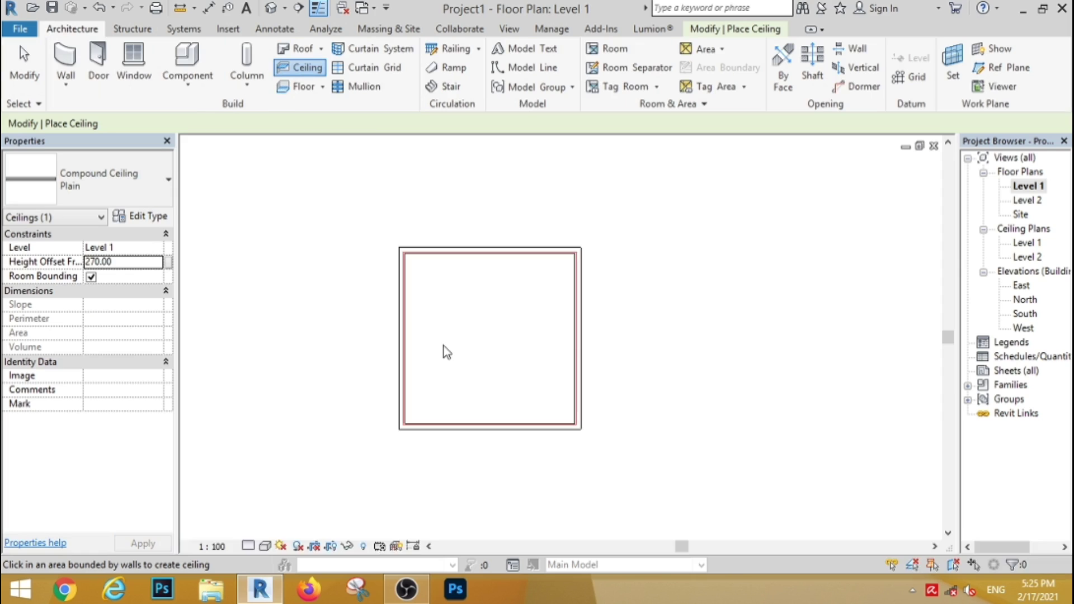
{"action": "left_click", "coordinate": [24, 67]}
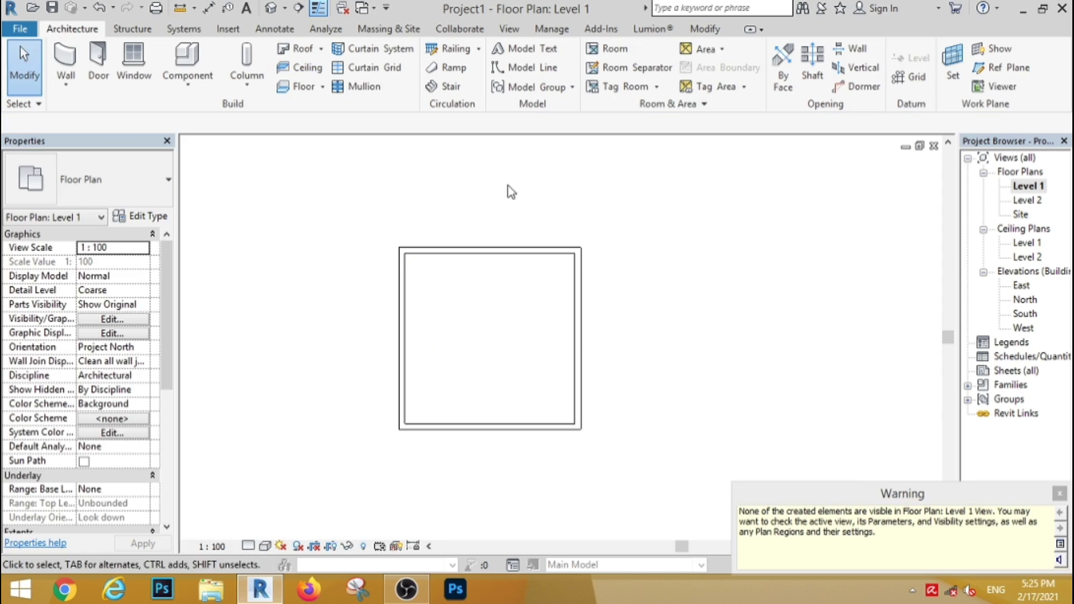
- Set the South elevation's visual style to Wireframe and check the two stacked ceilings
{"action": "double_click", "coordinate": [1025, 313]}
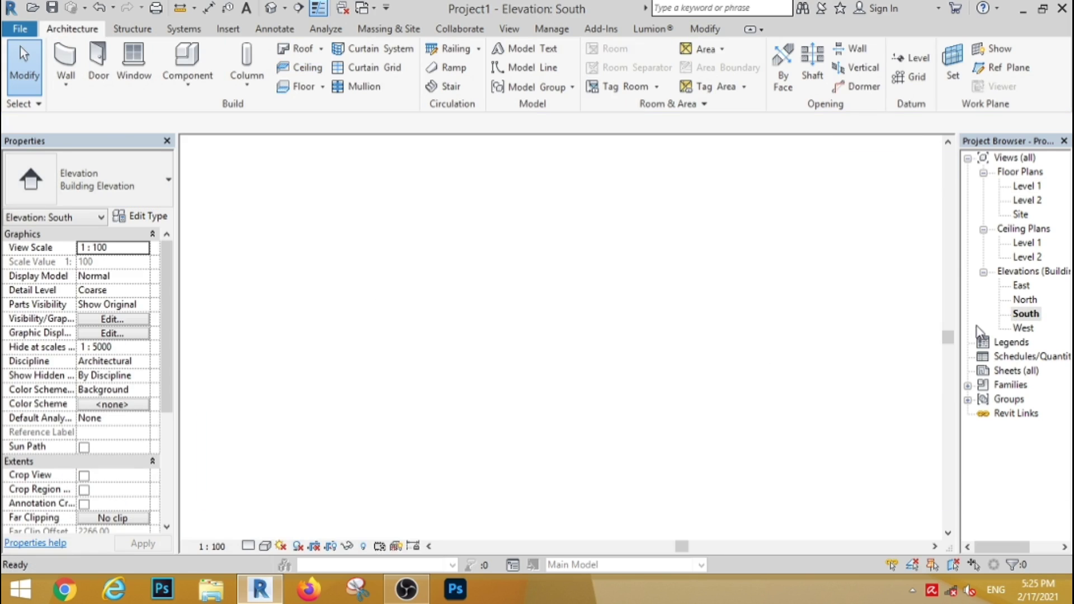
{"action": "left_click", "coordinate": [265, 545]}
{"action": "left_click", "coordinate": [297, 449]}
{"action": "scroll", "coordinate": [365, 390], "scroll_direction": "up", "scroll_amount": 3}
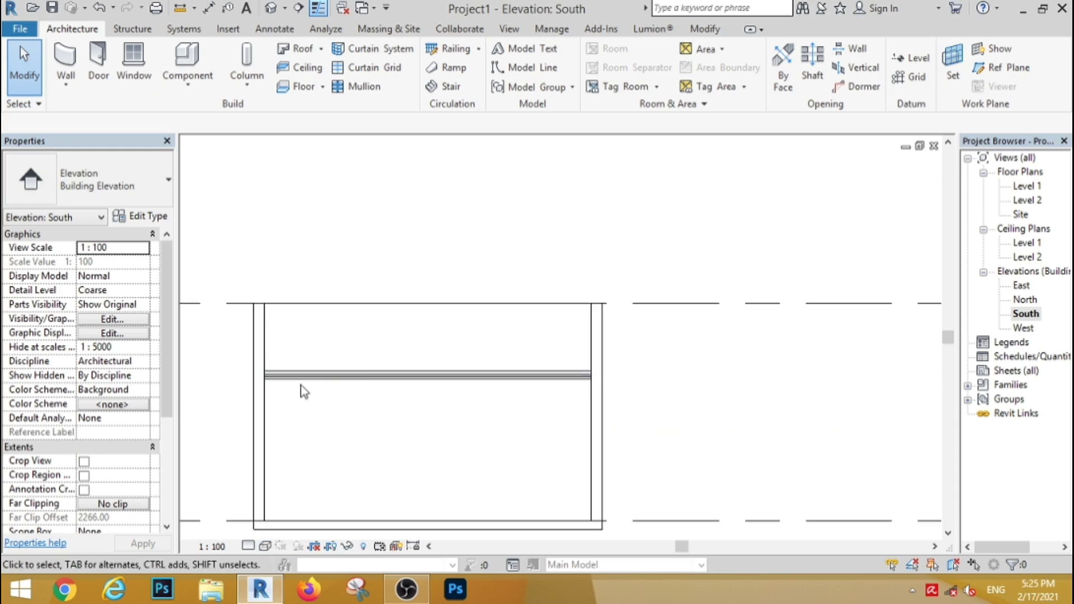
{"action": "scroll", "coordinate": [262, 377], "scroll_direction": "up", "scroll_amount": 3}
{"action": "scroll", "coordinate": [352, 296], "scroll_direction": "down", "scroll_amount": 2}
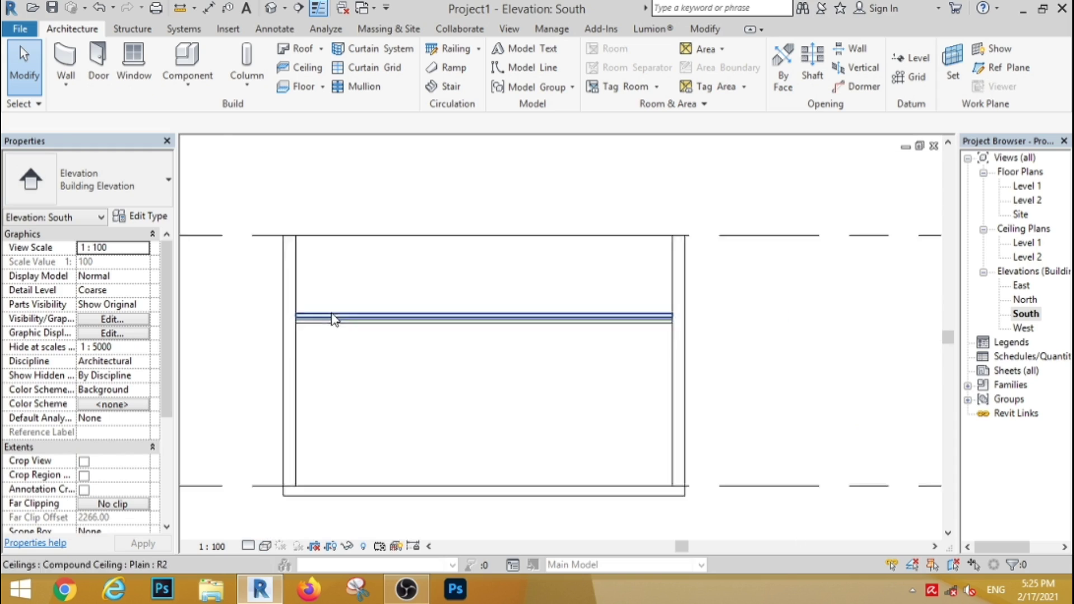
{"action": "scroll", "coordinate": [333, 319], "scroll_direction": "down", "scroll_amount": 2}
- Set the visual style of the Level 1 reflected ceiling plan to Wireframe
{"action": "double_click", "coordinate": [1023, 186]}
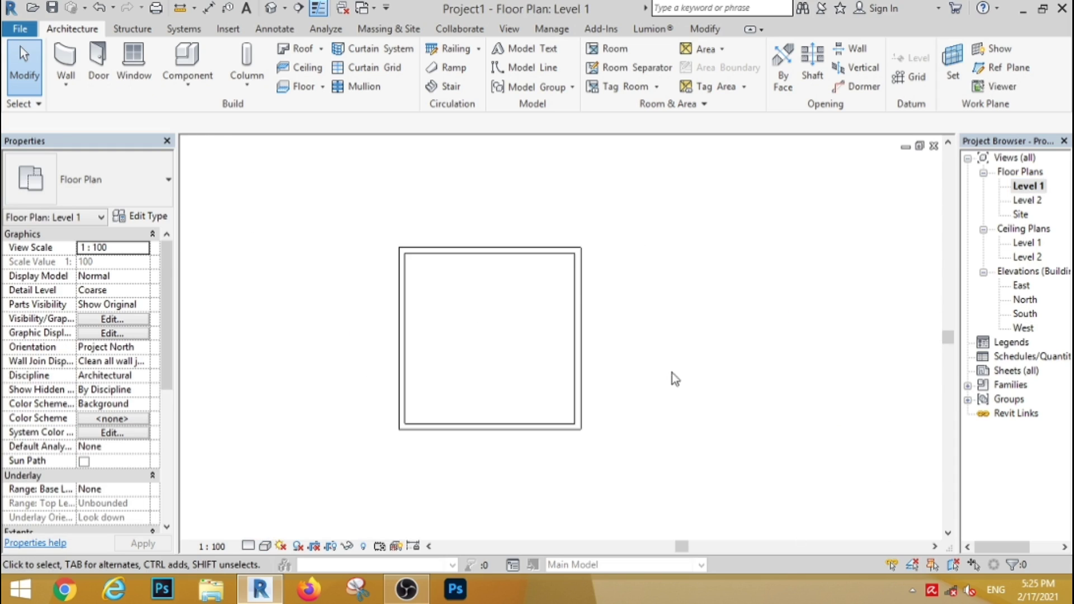
{"action": "scroll", "coordinate": [496, 326], "scroll_direction": "down", "scroll_amount": 2}
{"action": "scroll", "coordinate": [500, 329], "scroll_direction": "up", "scroll_amount": 2}
{"action": "scroll", "coordinate": [500, 329], "scroll_direction": "up", "scroll_amount": 1}
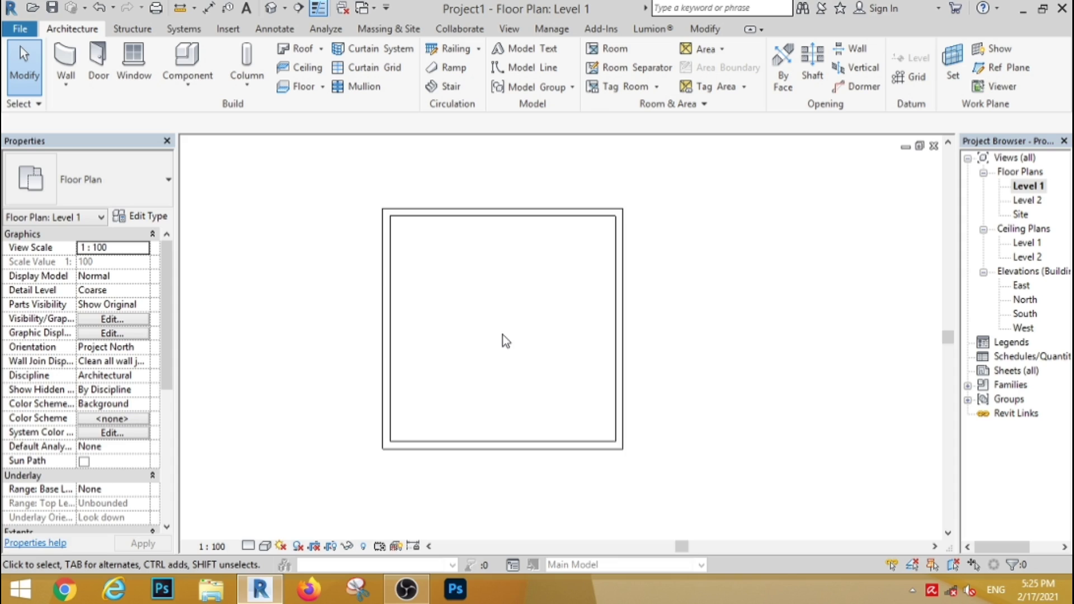
{"action": "double_click", "coordinate": [1034, 243]}
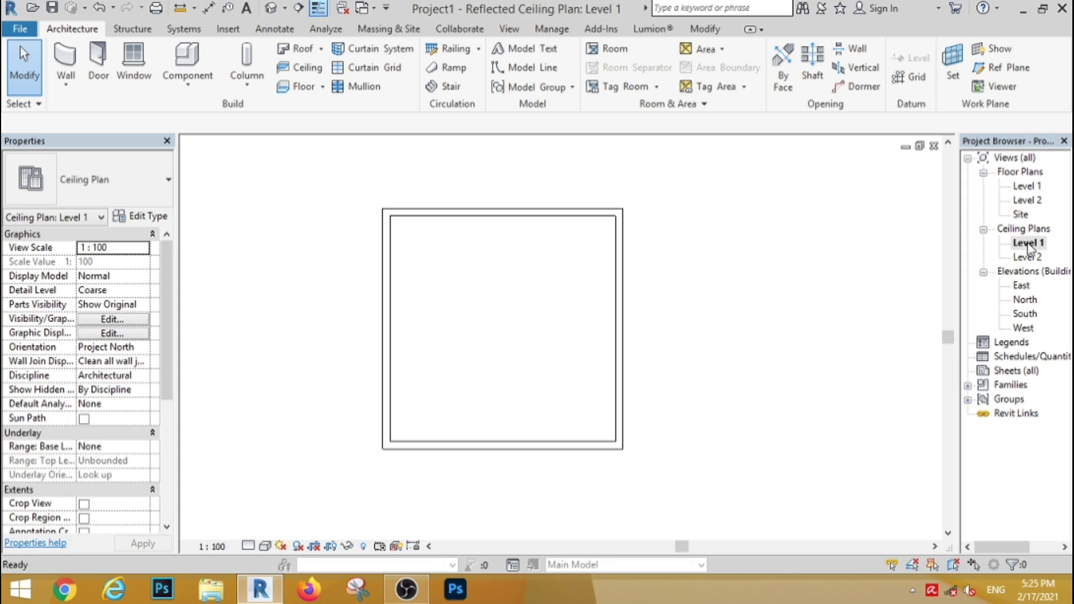
{"action": "left_click", "coordinate": [265, 546]}
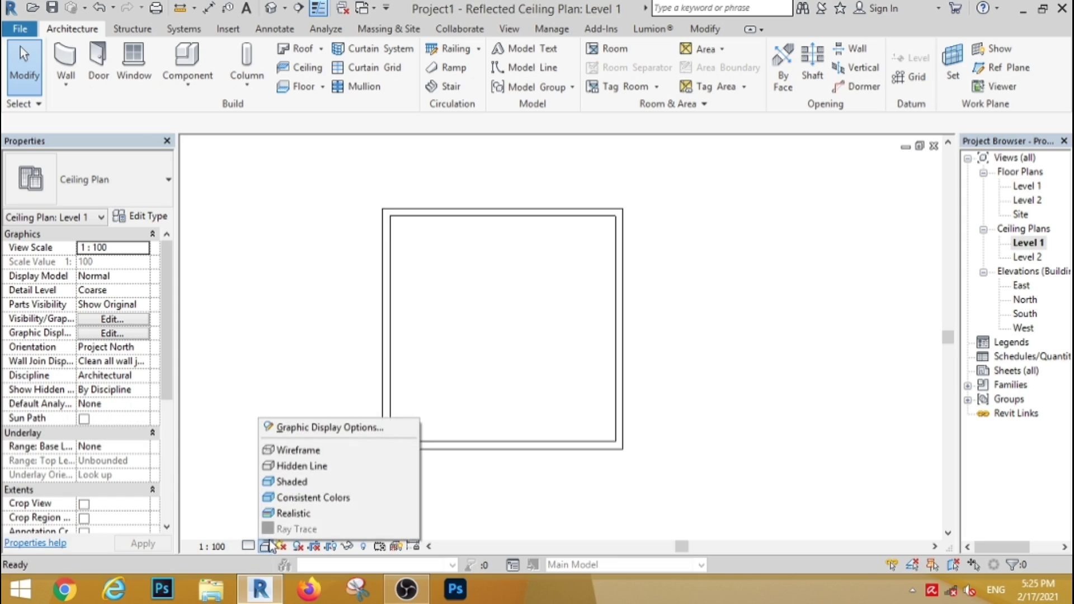
{"action": "left_click", "coordinate": [291, 452]}
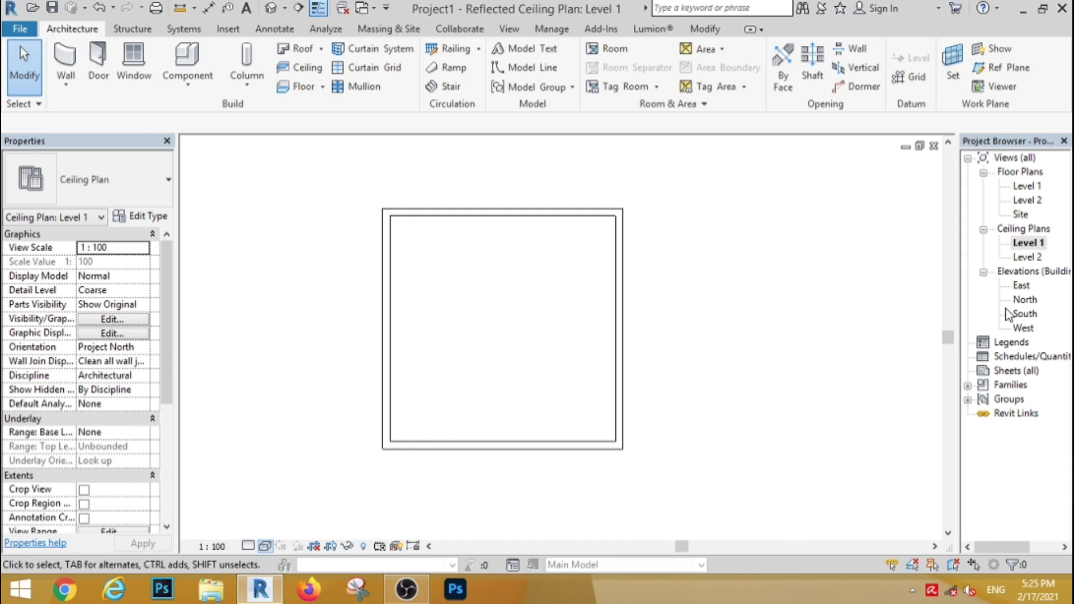
- From the South elevation, open the lower ceiling's boundary for editing in Floor Plan: Level 1
{"action": "double_click", "coordinate": [1025, 315]}
{"action": "scroll", "coordinate": [343, 254], "scroll_direction": "up", "scroll_amount": 4}
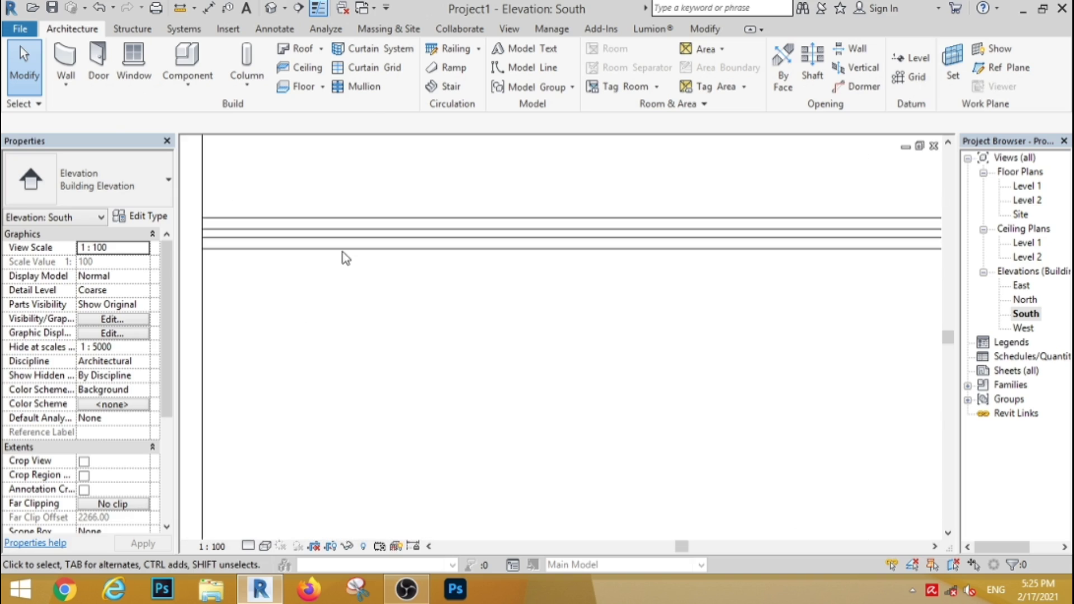
{"action": "left_click", "coordinate": [343, 248]}
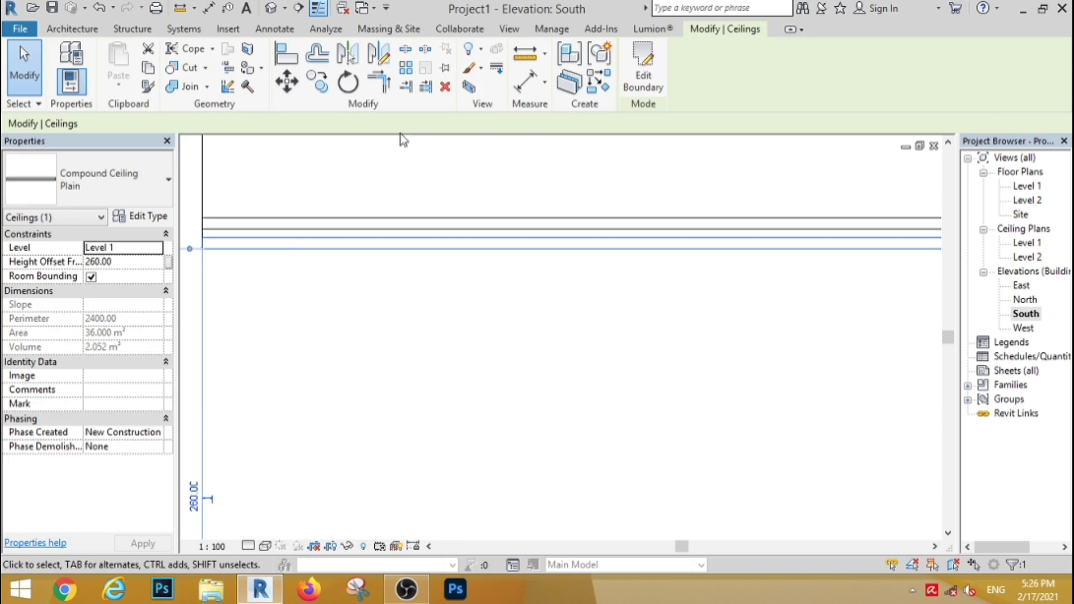
{"action": "left_click", "coordinate": [643, 67]}
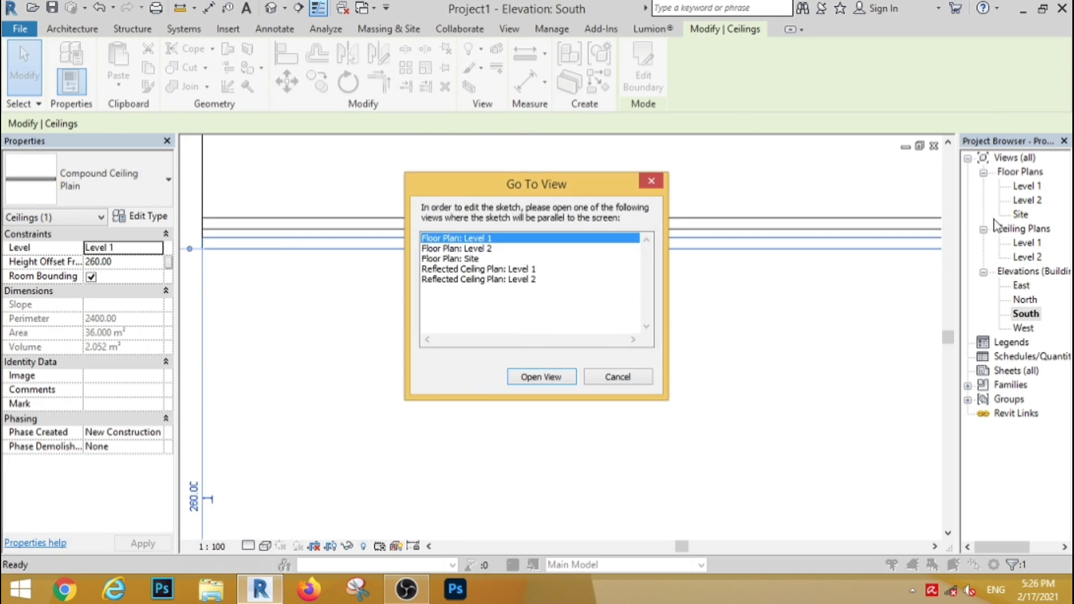
{"action": "double_click", "coordinate": [477, 238]}
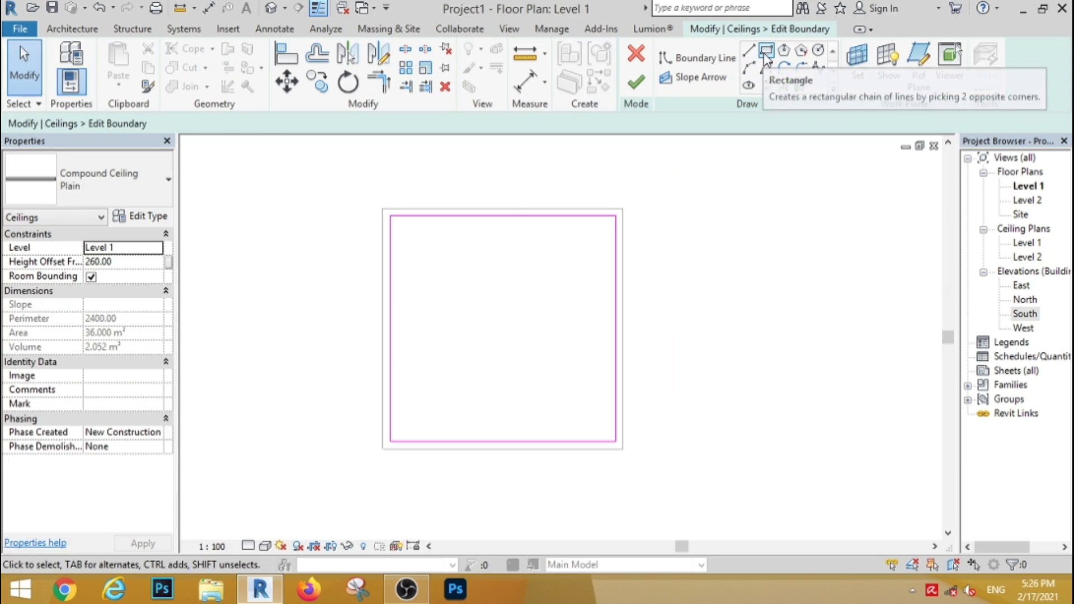
- Add a 480 by 480 rectangle inside the lower ceiling's boundary using an offset of 60, and finish the sketch
{"action": "left_click", "coordinate": [766, 51]}
{"action": "scroll", "coordinate": [439, 240], "scroll_direction": "up", "scroll_amount": 3}
{"action": "double_click", "coordinate": [156, 123]}
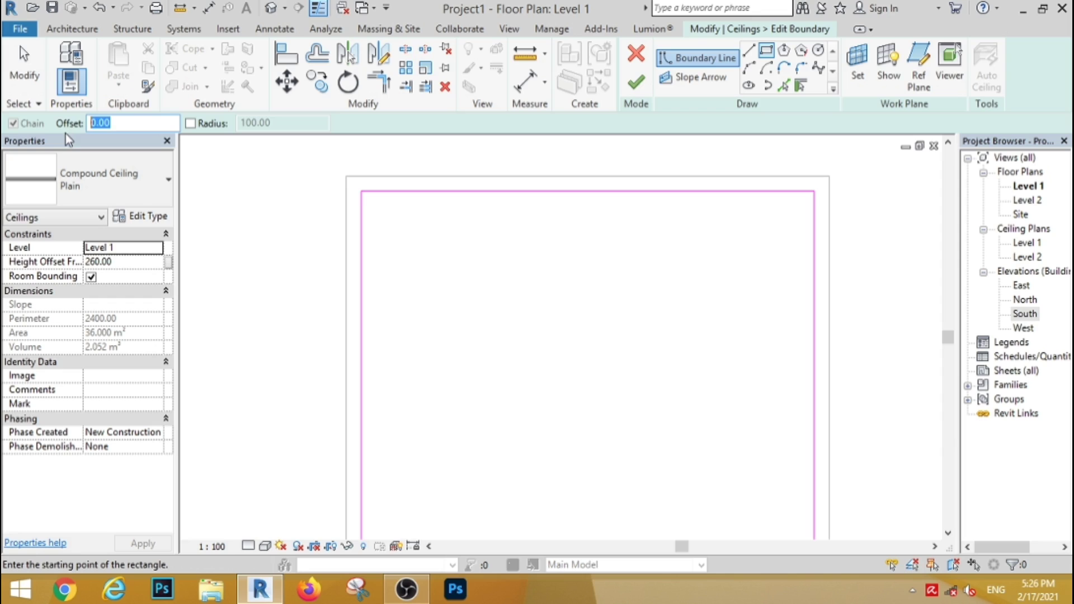
{"action": "type", "text": "60"}
{"action": "left_click", "coordinate": [361, 192]}
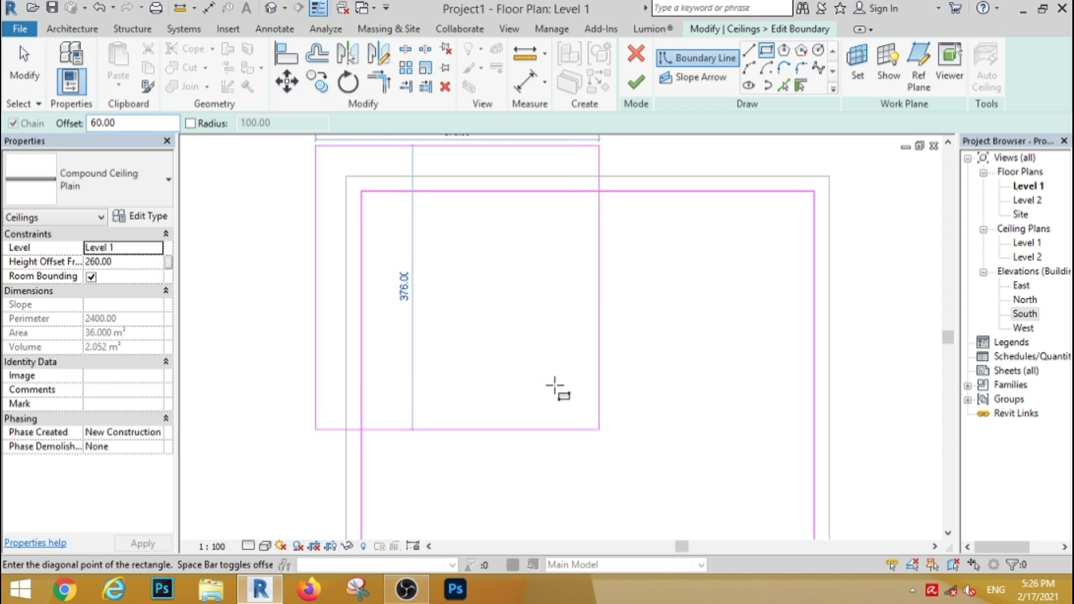
{"action": "scroll", "coordinate": [551, 380], "scroll_direction": "down", "scroll_amount": 4}
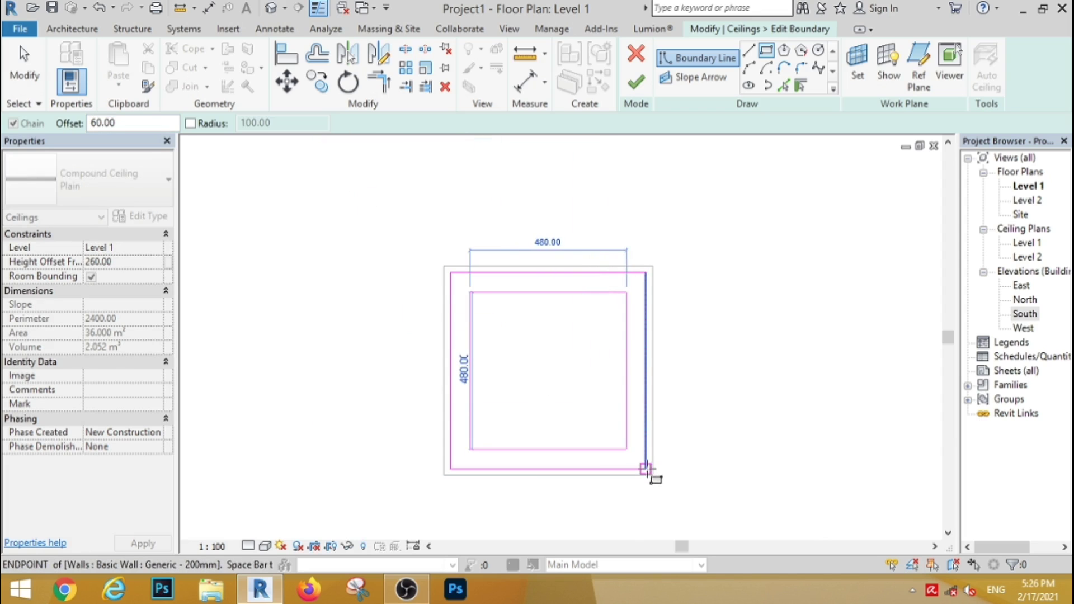
{"action": "left_click", "coordinate": [646, 468]}
{"action": "left_click", "coordinate": [636, 83]}
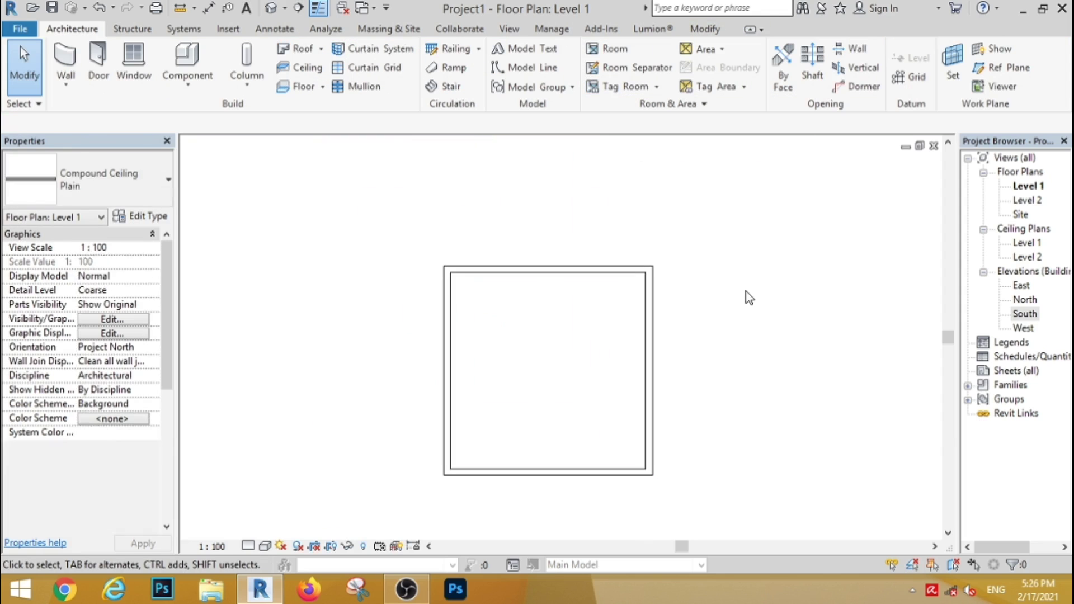
- Examine the room in the default 3D view and in the Level 1 floor plan
{"action": "left_click", "coordinate": [271, 8]}
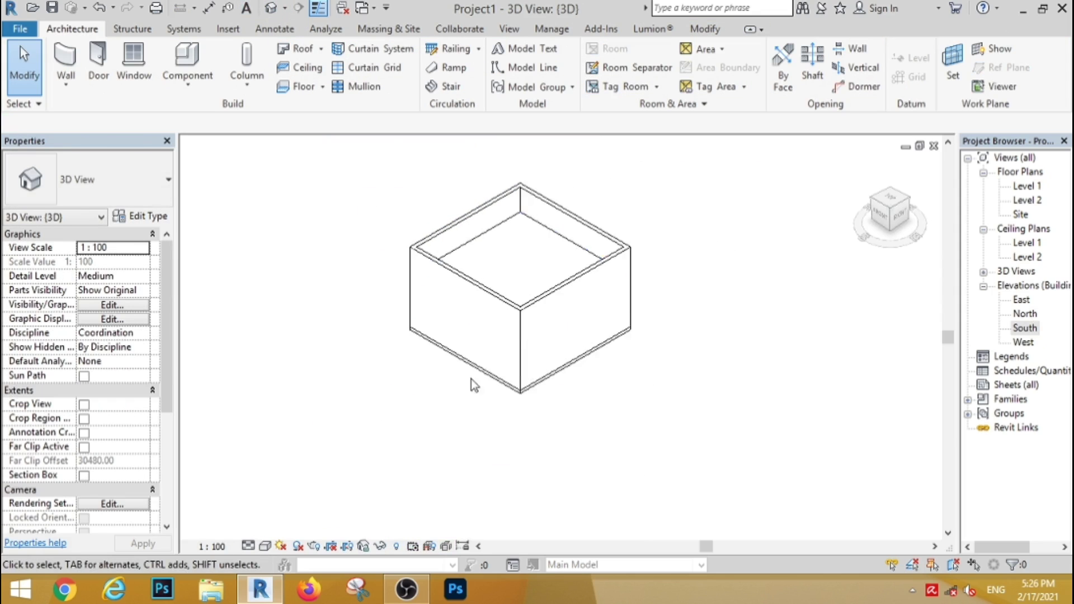
{"action": "scroll", "coordinate": [448, 370], "scroll_direction": "up", "scroll_amount": 5}
{"action": "scroll", "coordinate": [426, 392], "scroll_direction": "down", "scroll_amount": 5}
{"action": "scroll", "coordinate": [349, 442], "scroll_direction": "up", "scroll_amount": 6}
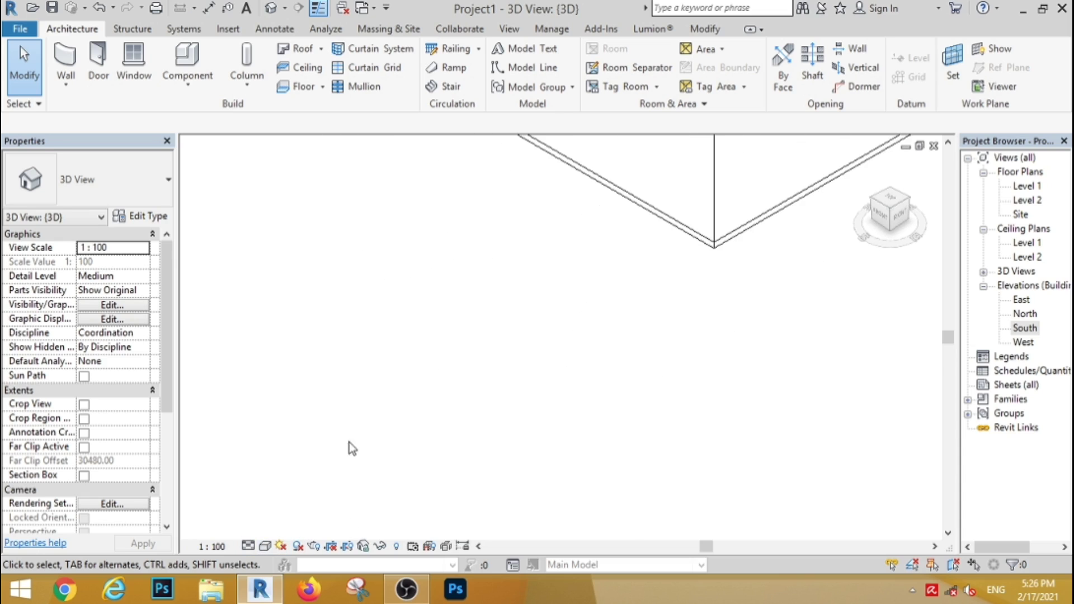
{"action": "scroll", "coordinate": [395, 403], "scroll_direction": "down", "scroll_amount": 6}
{"action": "scroll", "coordinate": [428, 325], "scroll_direction": "up", "scroll_amount": 3}
{"action": "left_click", "coordinate": [1025, 186]}
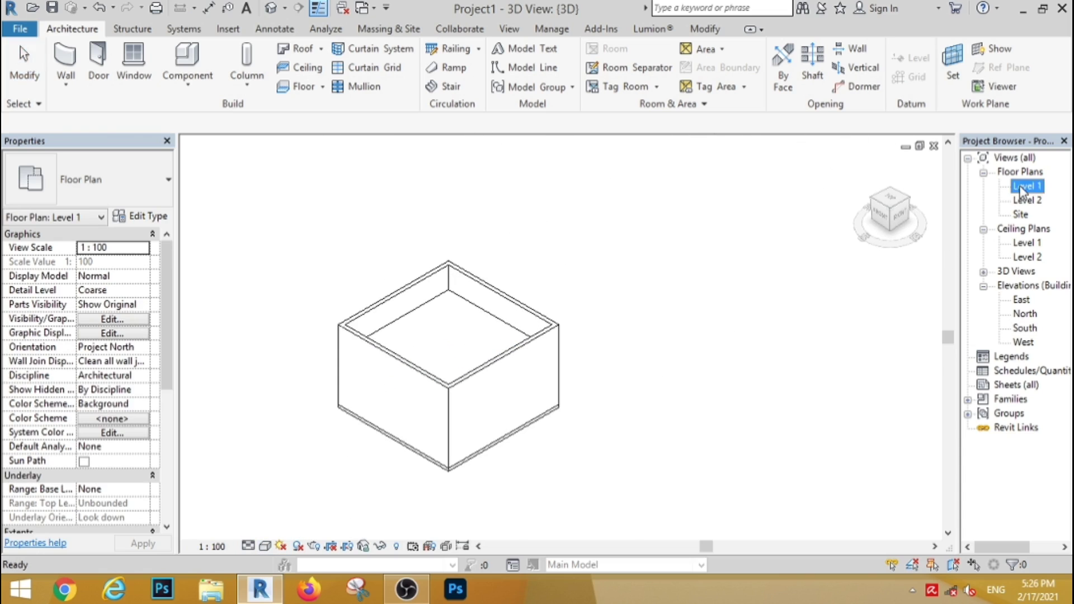
{"action": "double_click", "coordinate": [1025, 186]}
{"action": "scroll", "coordinate": [531, 358], "scroll_direction": "up", "scroll_amount": 3}
{"action": "scroll", "coordinate": [472, 338], "scroll_direction": "down", "scroll_amount": 3}
{"action": "scroll", "coordinate": [472, 338], "scroll_direction": "up", "scroll_amount": 3}
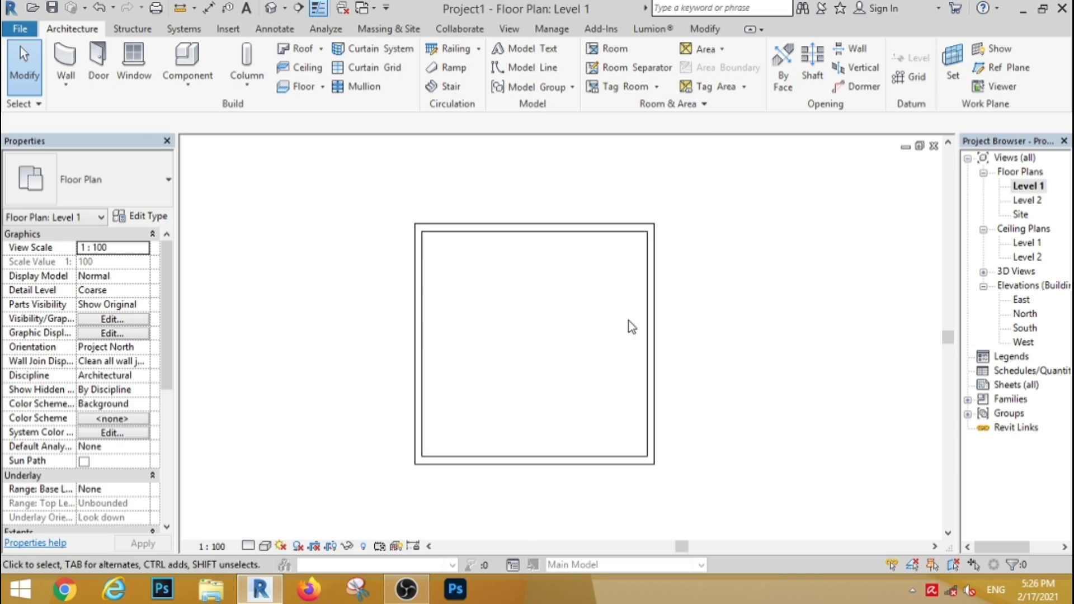
- In the Level 1 reflected ceiling plan, start an in-place model component in the Generic Models category
{"action": "double_click", "coordinate": [1027, 243]}
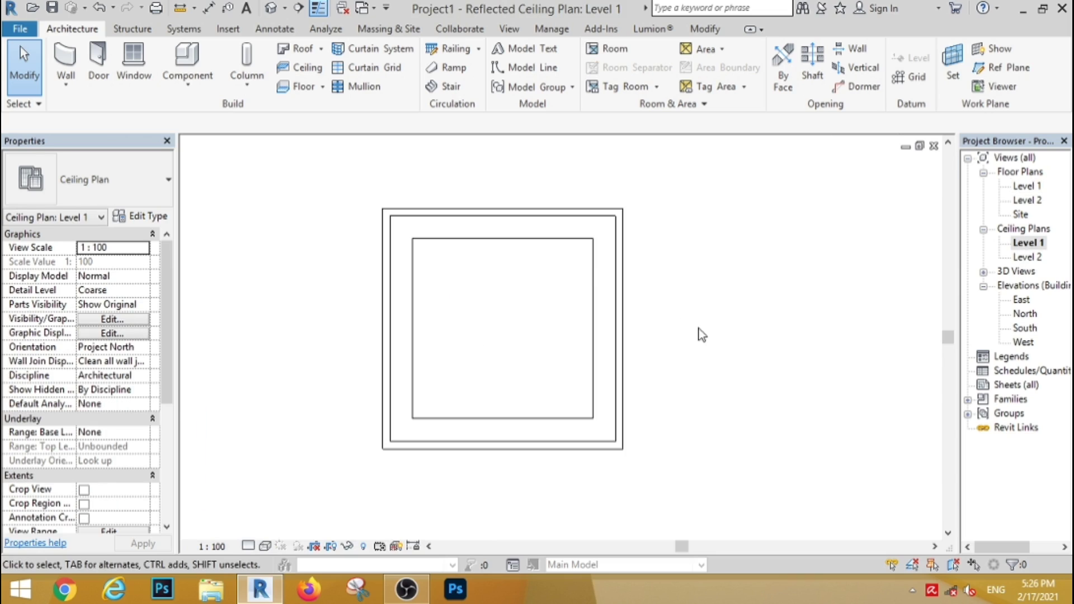
{"action": "scroll", "coordinate": [468, 233], "scroll_direction": "up", "scroll_amount": 2}
{"action": "left_click", "coordinate": [187, 63]}
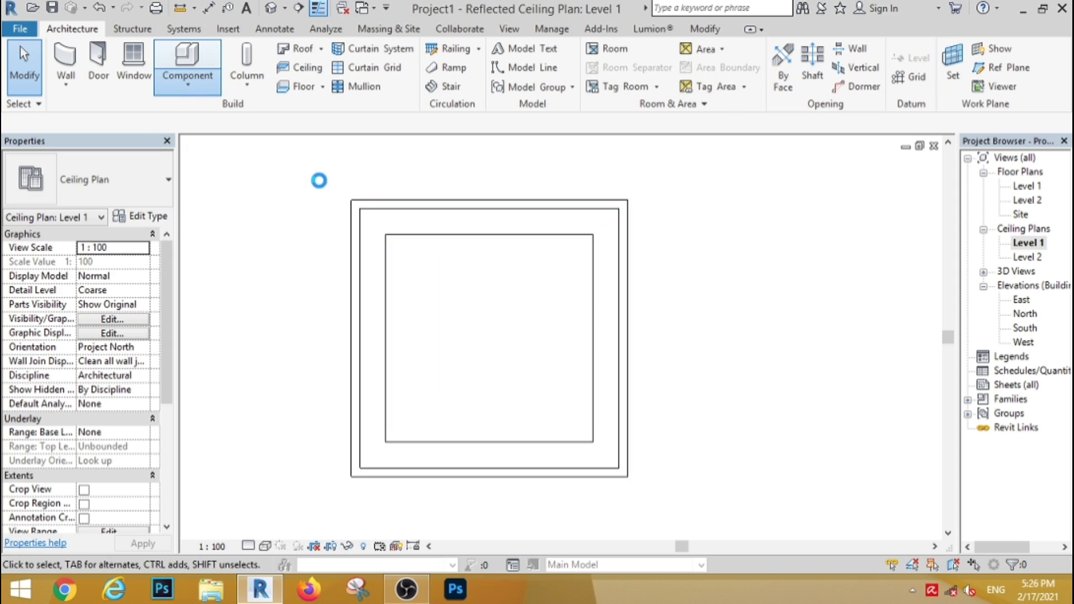
{"action": "left_click", "coordinate": [218, 149]}
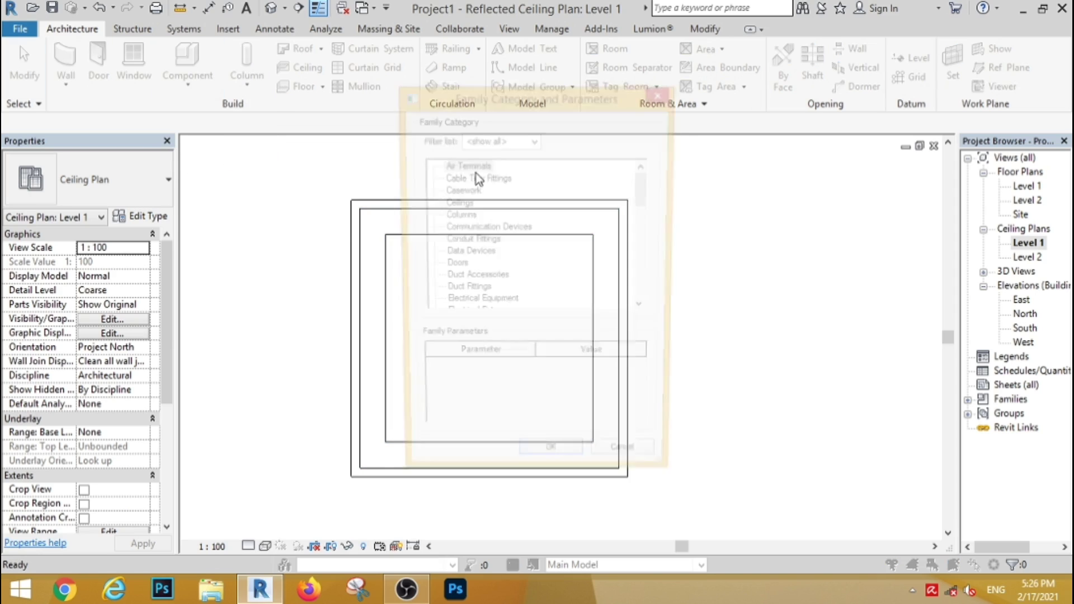
{"action": "left_click_drag", "start_coordinate": [645, 193], "coordinate": [639, 226]}
{"action": "left_click", "coordinate": [568, 243]}
{"action": "left_click", "coordinate": [551, 466]}
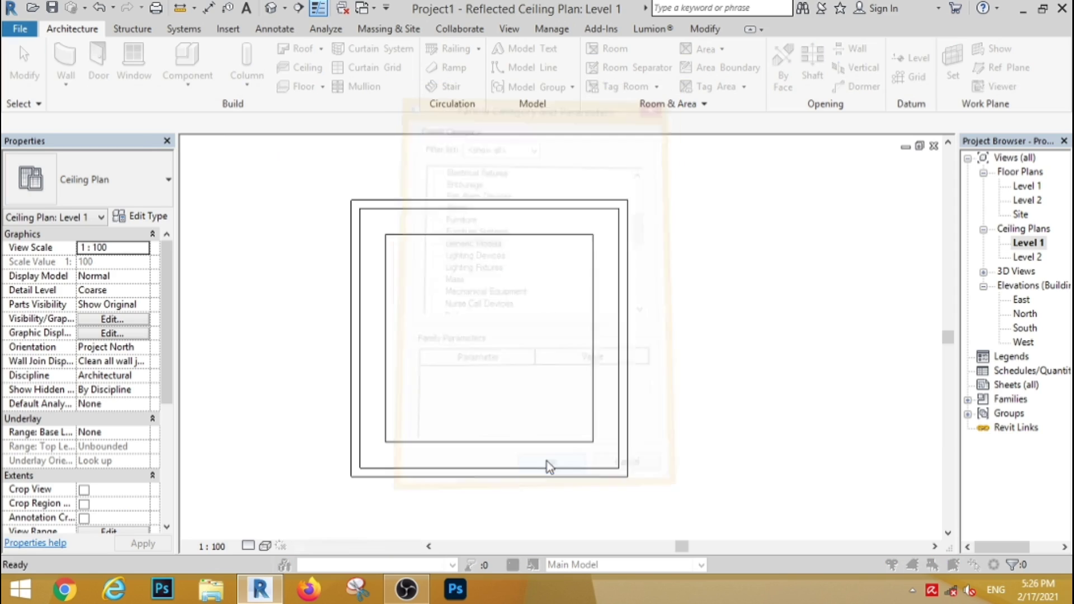
{"action": "left_click", "coordinate": [541, 321]}
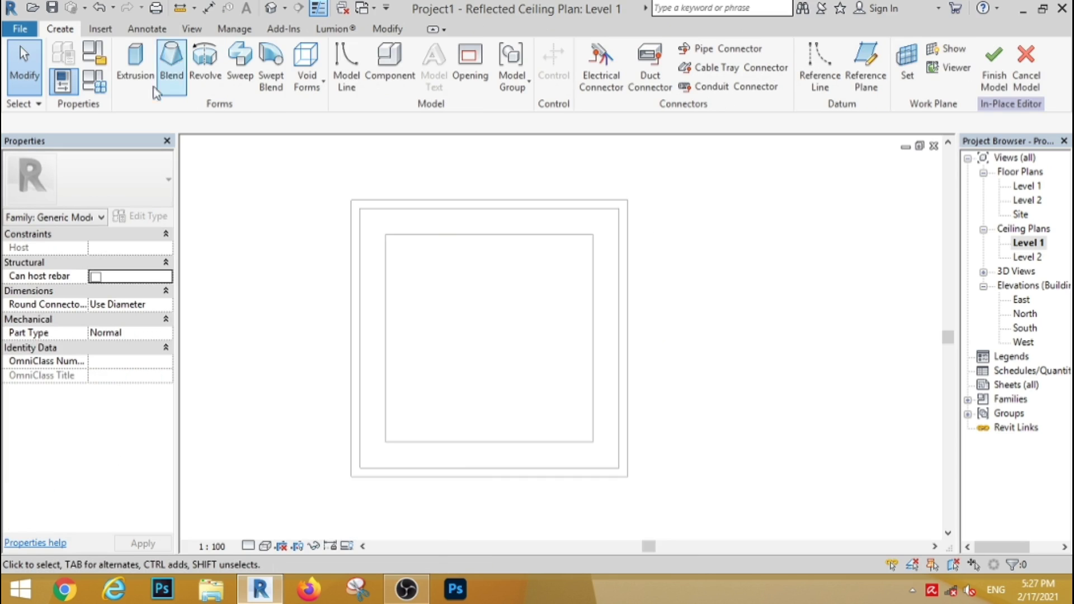
- Start an Extrusion and sketch a 490 by 490 rectangle around the ceiling opening using an offset of 5
{"action": "left_click", "coordinate": [136, 61]}
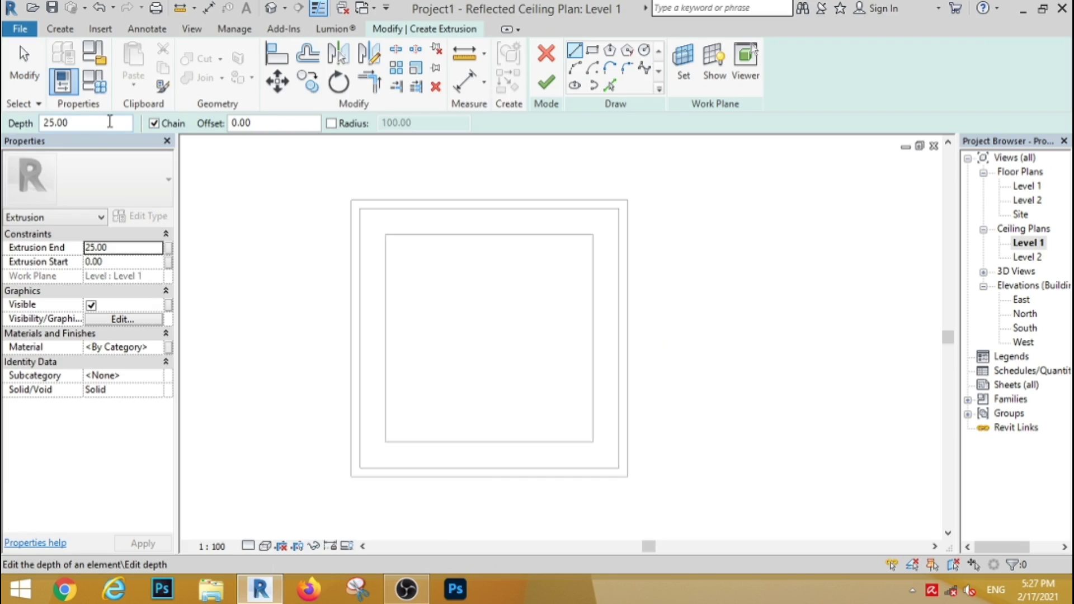
{"action": "type", "text": "5"}
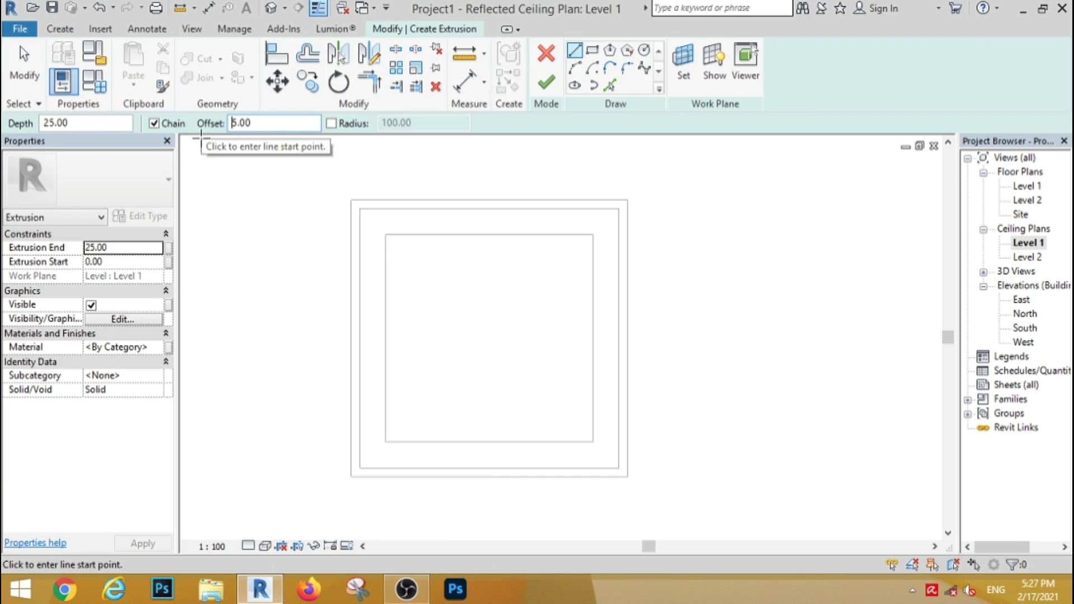
{"action": "left_click", "coordinate": [385, 234]}
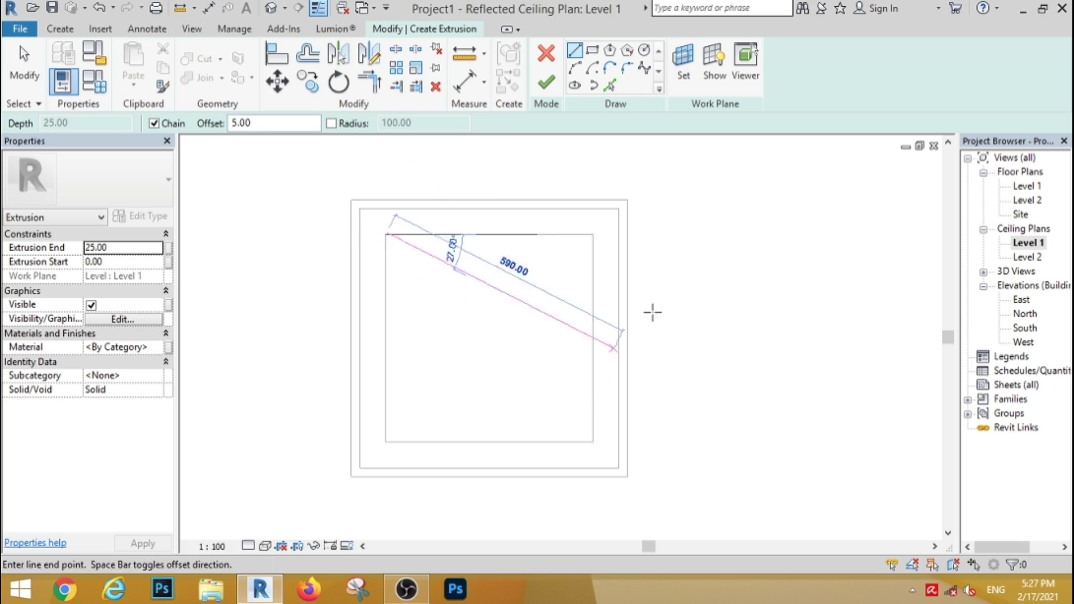
{"action": "left_click", "coordinate": [592, 50]}
{"action": "scroll", "coordinate": [385, 238], "scroll_direction": "up", "scroll_amount": 3}
{"action": "scroll", "coordinate": [383, 250], "scroll_direction": "down", "scroll_amount": 2}
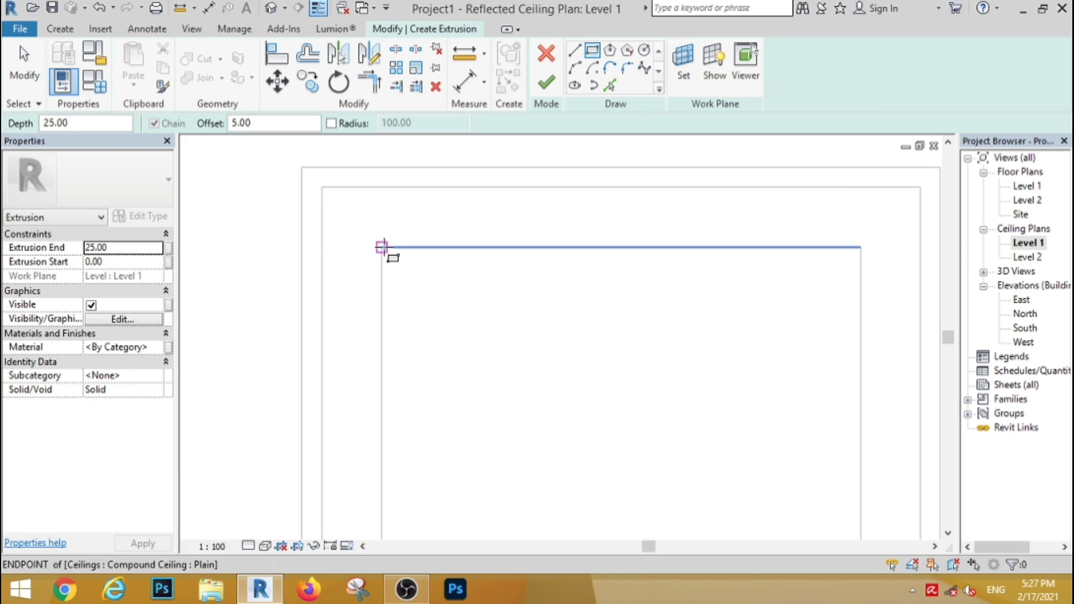
{"action": "left_click", "coordinate": [381, 243]}
{"action": "scroll", "coordinate": [587, 336], "scroll_direction": "down", "scroll_amount": 2}
{"action": "left_click", "coordinate": [666, 475]}
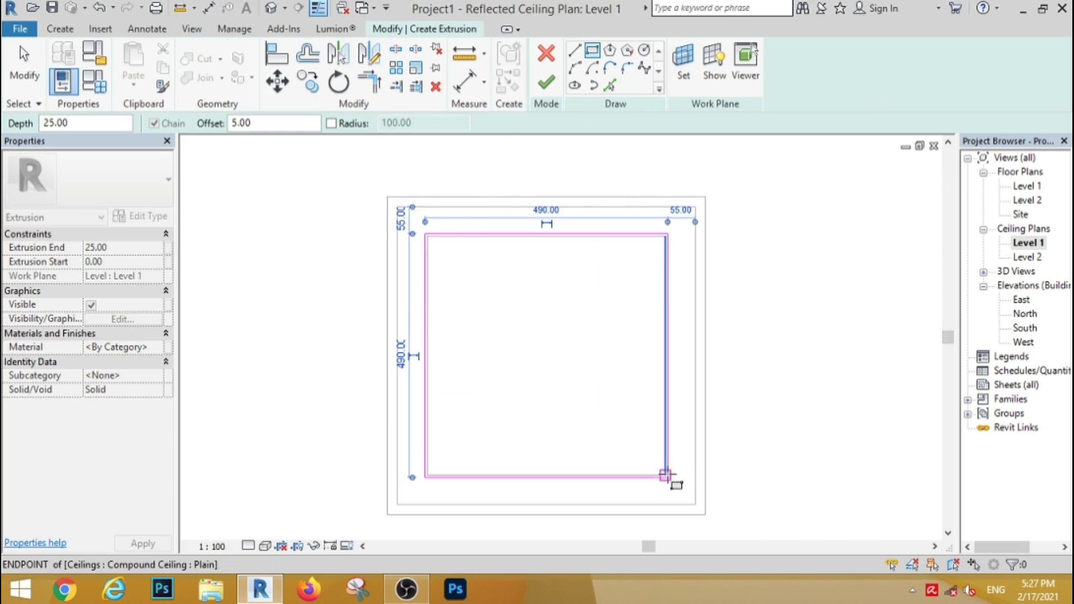
- Add a second rectangle just outside the 490 by 490 one using an offset of 2, and leave the rectangle command
{"action": "left_click_drag", "start_coordinate": [253, 123], "coordinate": [216, 128]}
{"action": "type", "text": "2"}
{"action": "key", "text": "Return"}
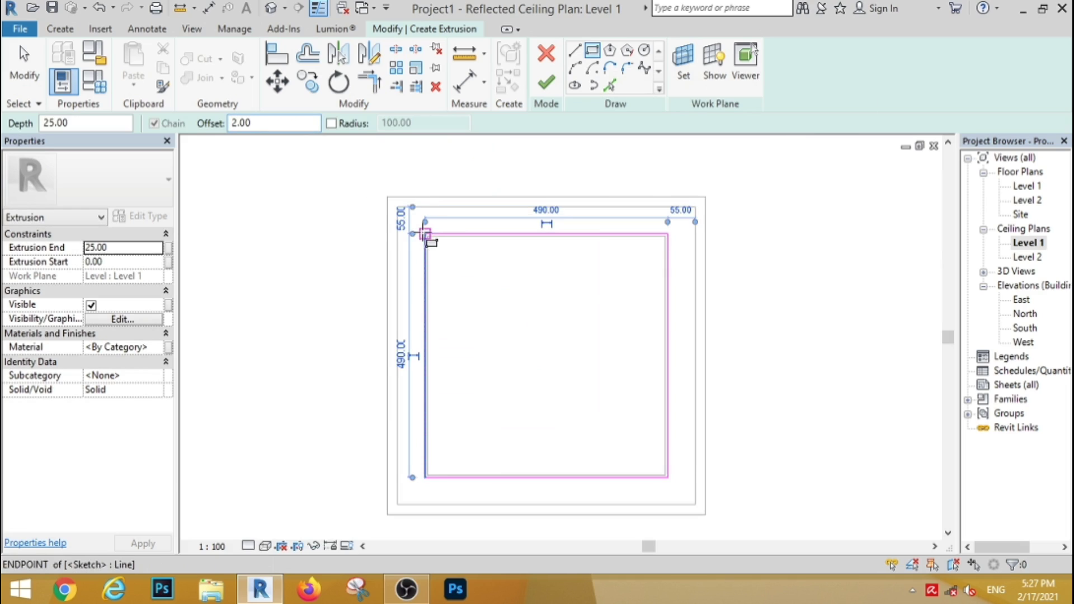
{"action": "left_click", "coordinate": [425, 234]}
{"action": "scroll", "coordinate": [673, 492], "scroll_direction": "up", "scroll_amount": 4}
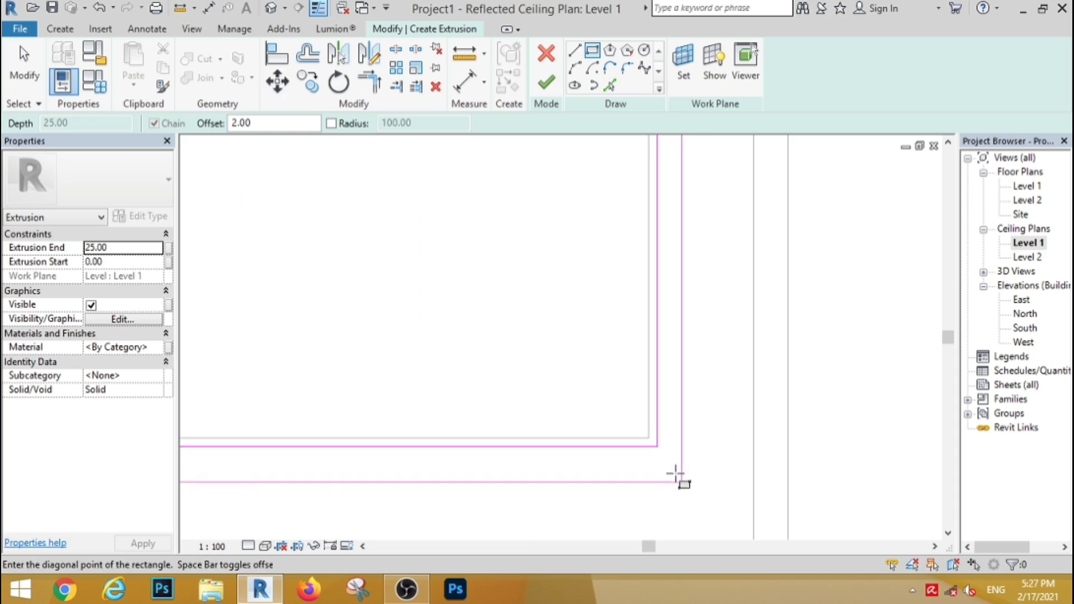
{"action": "left_click", "coordinate": [658, 448]}
{"action": "key", "text": "Escape"}
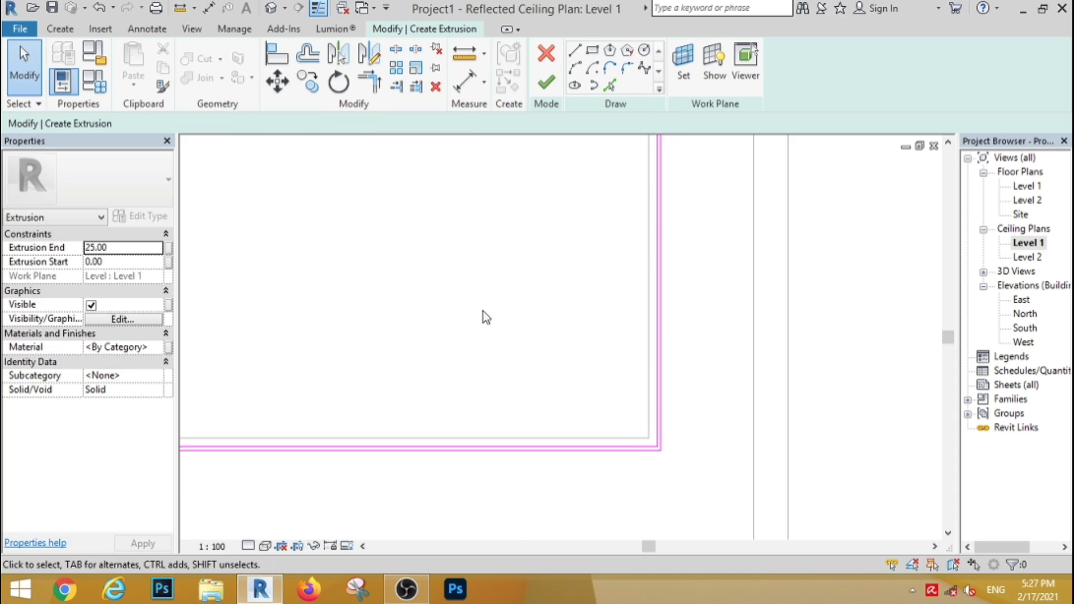
- Open the material selection for the extrusion and search the materials for "plasti"
{"action": "scroll", "coordinate": [482, 311], "scroll_direction": "down", "scroll_amount": 5}
{"action": "scroll", "coordinate": [518, 247], "scroll_direction": "up", "scroll_amount": 2}
{"action": "scroll", "coordinate": [448, 182], "scroll_direction": "down", "scroll_amount": 1}
{"action": "left_click", "coordinate": [151, 346]}
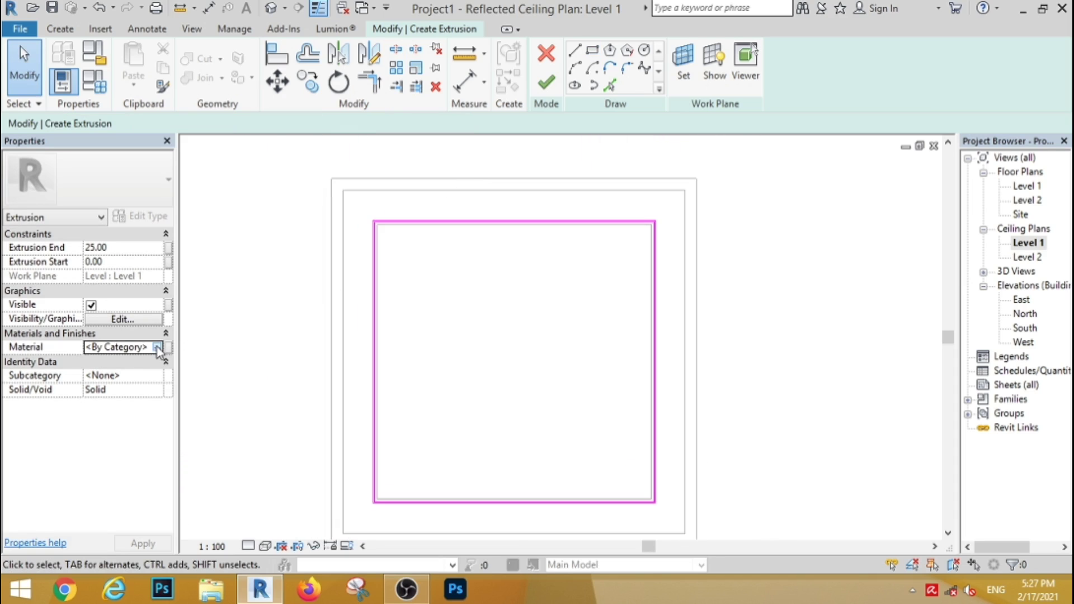
{"action": "left_click", "coordinate": [156, 347]}
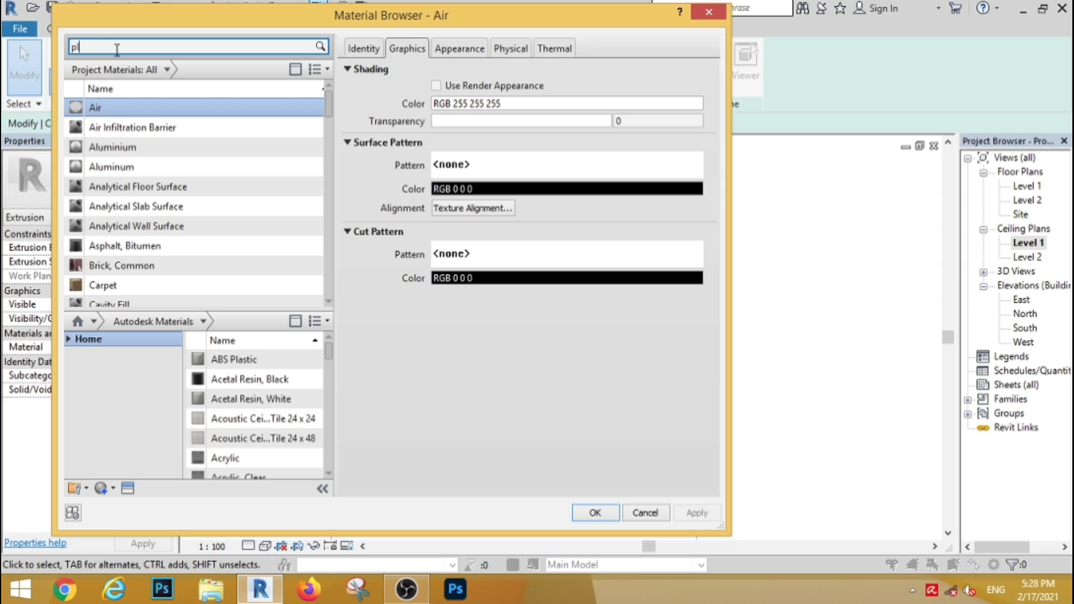
{"action": "left_click", "coordinate": [117, 49]}
{"action": "type", "text": "plasti"}
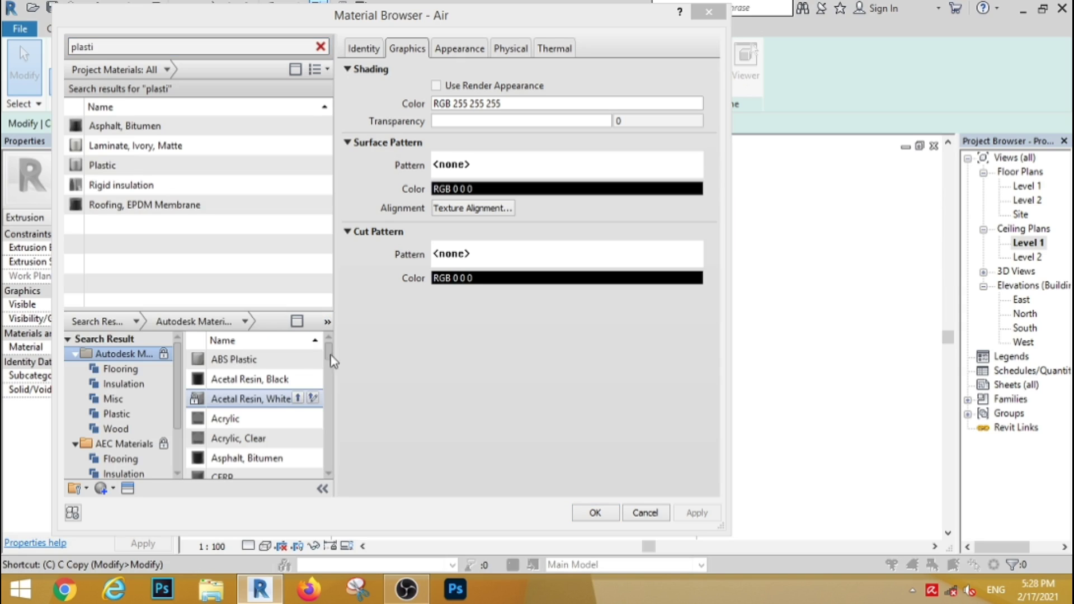
- Add SAN Plastic from the Autodesk Materials library to the project materials, keeping both appearances
{"action": "left_click_drag", "start_coordinate": [331, 355], "coordinate": [327, 381]}
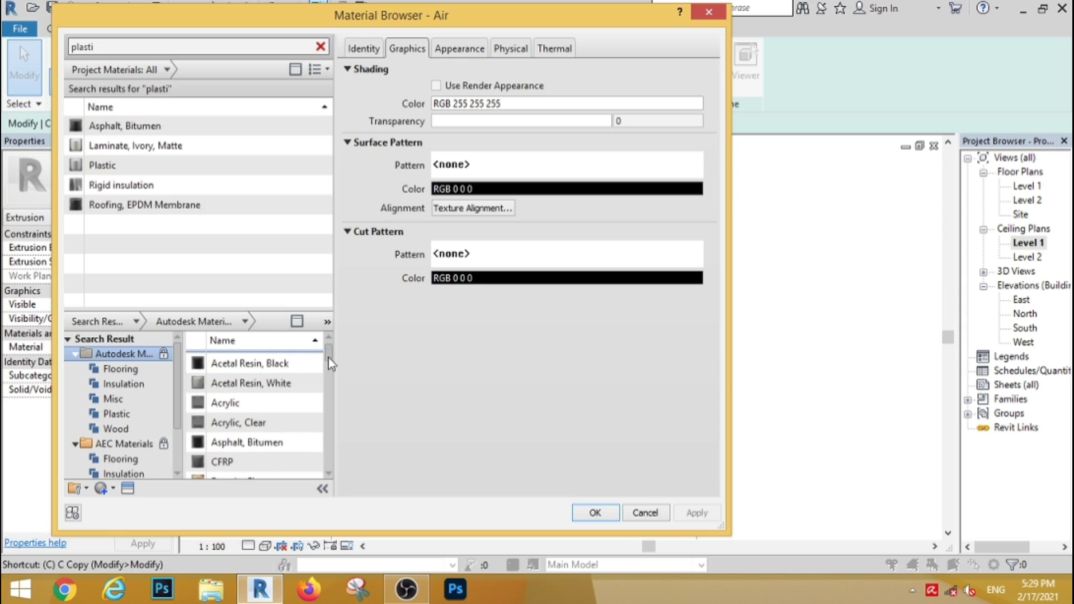
{"action": "scroll", "coordinate": [329, 358], "scroll_direction": "down", "scroll_amount": 5}
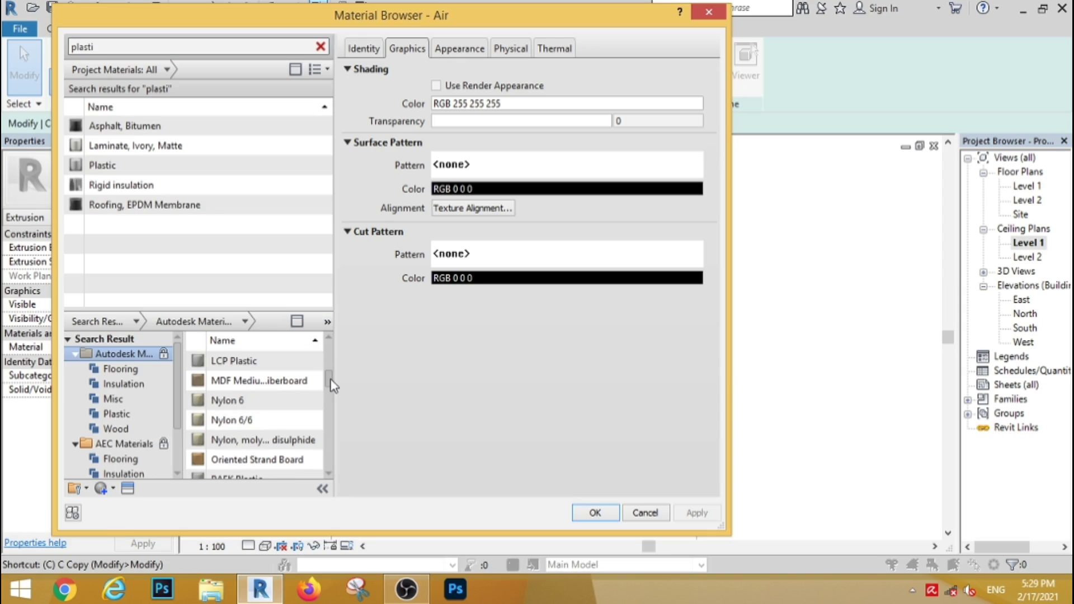
{"action": "left_click_drag", "start_coordinate": [331, 383], "coordinate": [333, 386]}
{"action": "left_click_drag", "start_coordinate": [329, 449], "coordinate": [327, 453]}
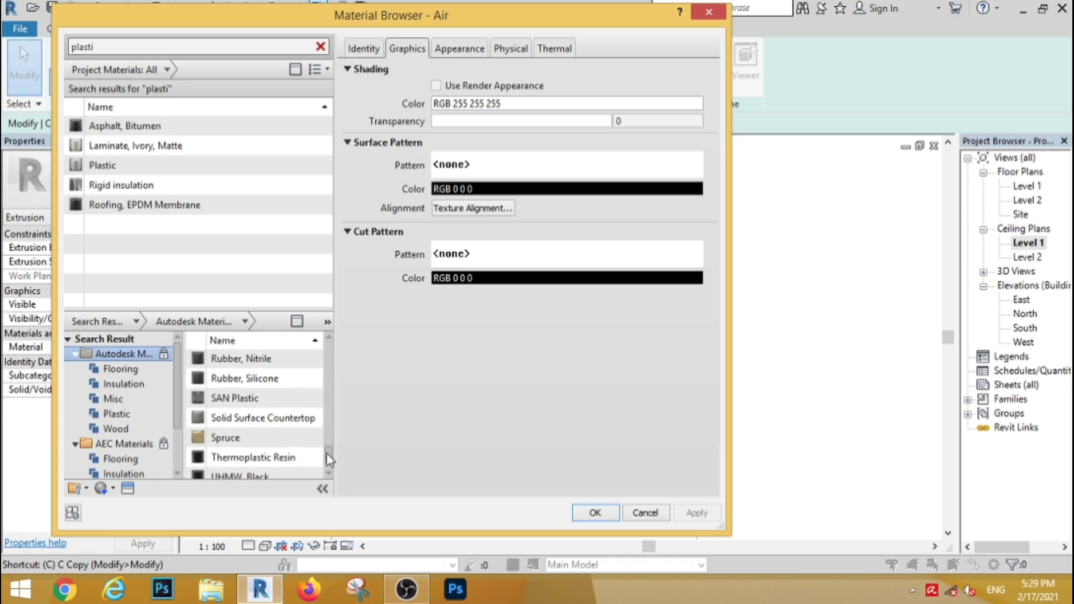
{"action": "mouse_move", "coordinate": [240, 406]}
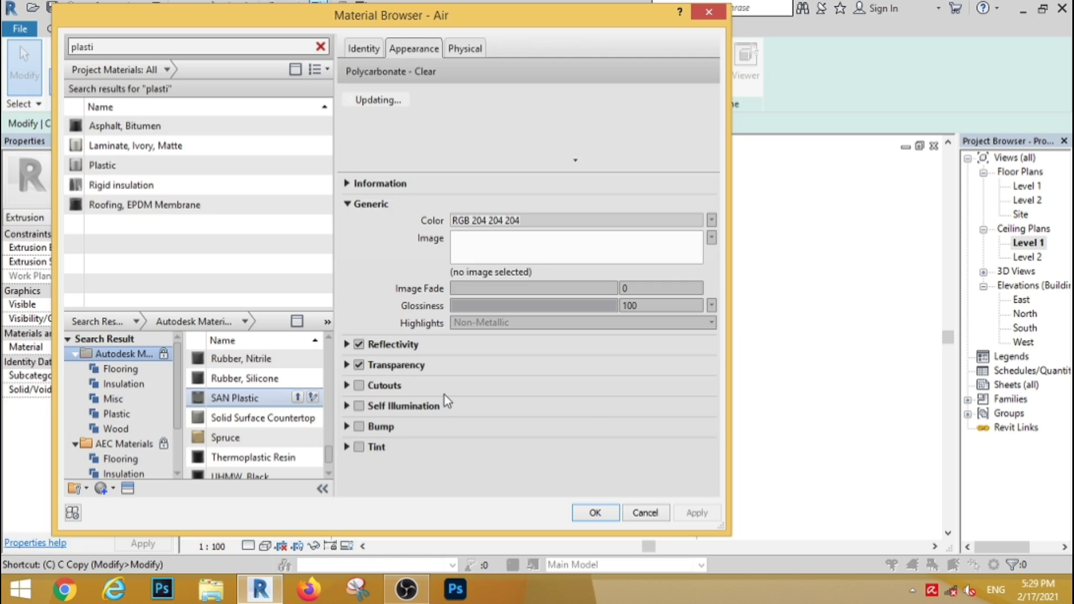
{"action": "left_click", "coordinate": [297, 398]}
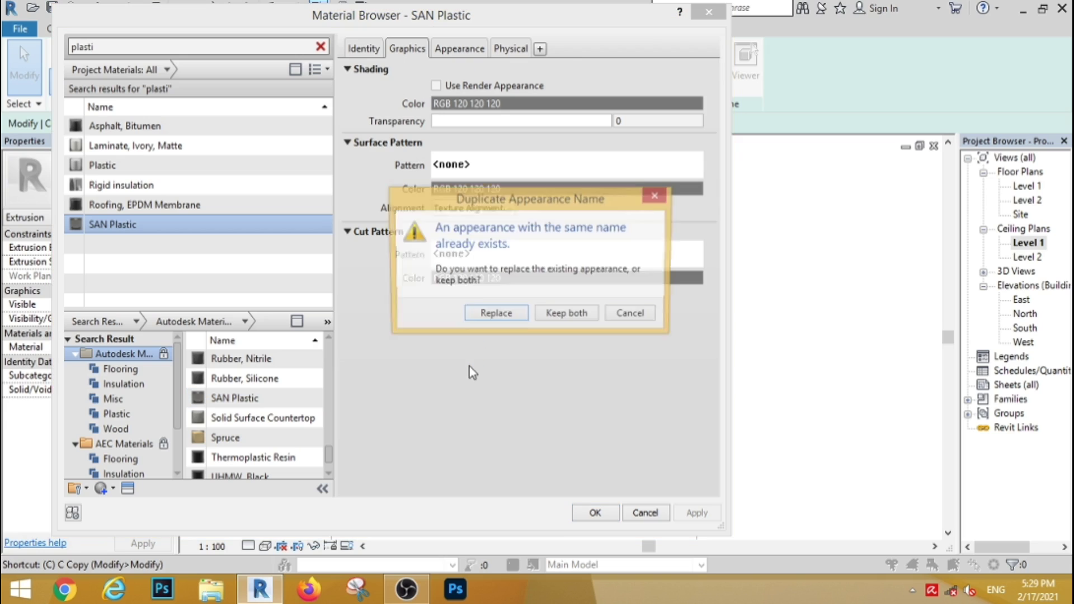
{"action": "left_click", "coordinate": [553, 317]}
- Enable Tint in the SAN Plastic appearance, set the tint color to white, and apply the change
{"action": "left_click", "coordinate": [460, 49]}
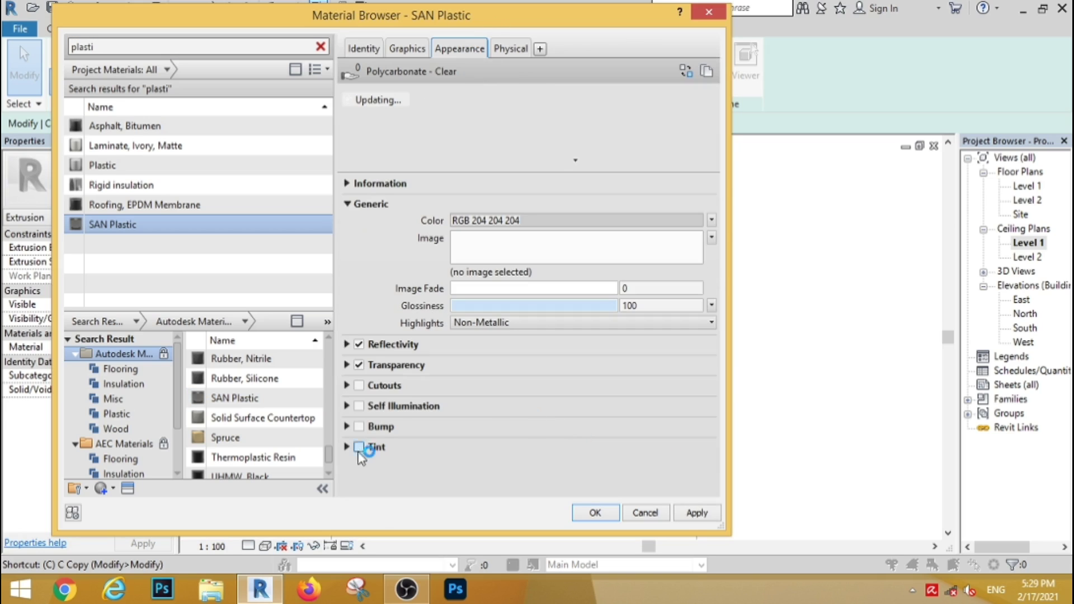
{"action": "left_click", "coordinate": [358, 447]}
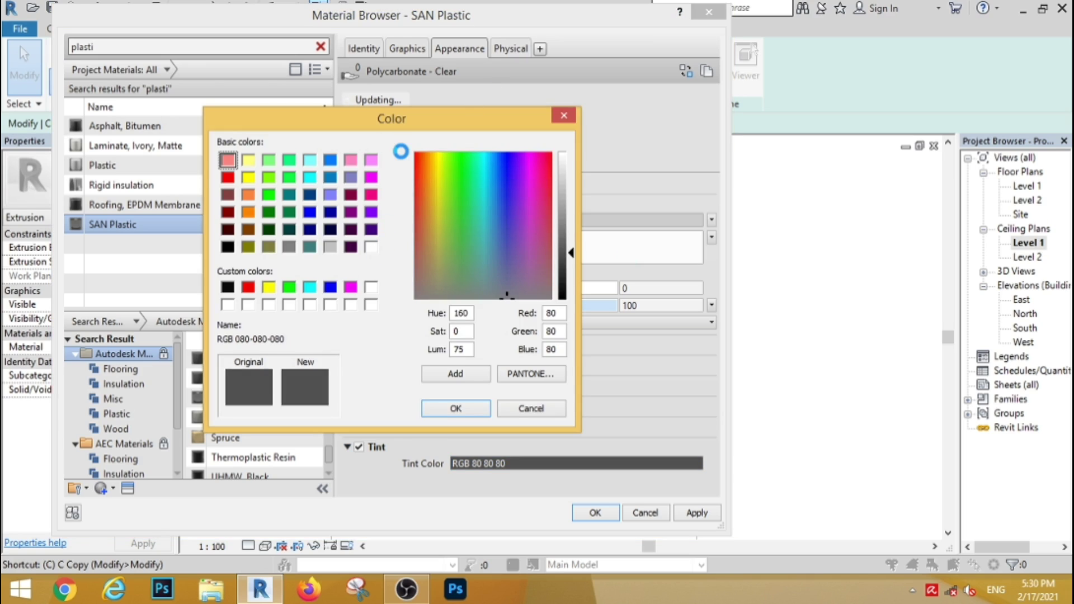
{"action": "key", "text": "Escape"}
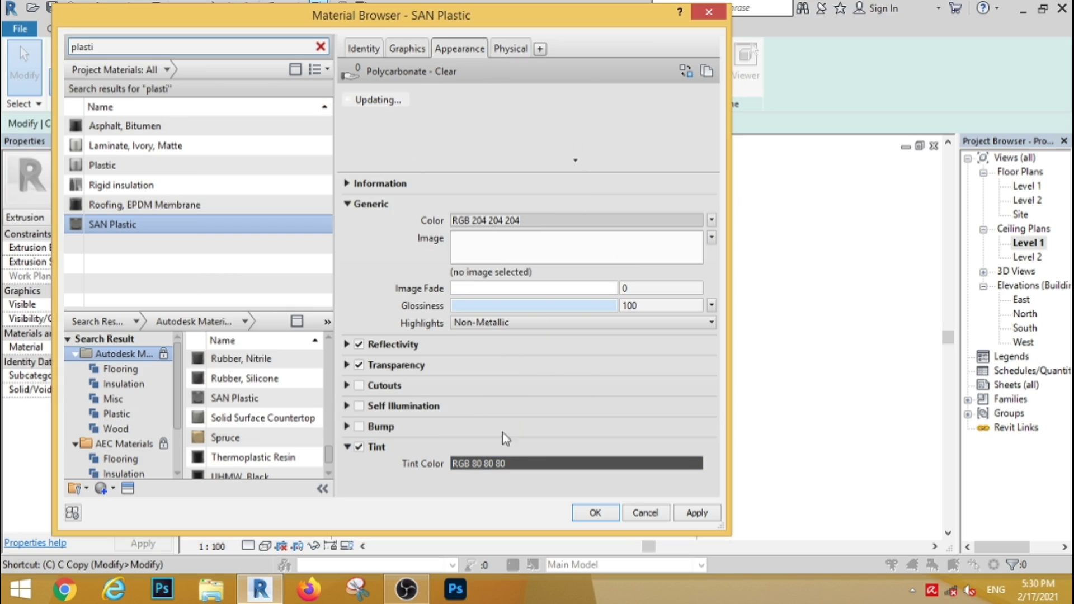
{"action": "left_click", "coordinate": [498, 463]}
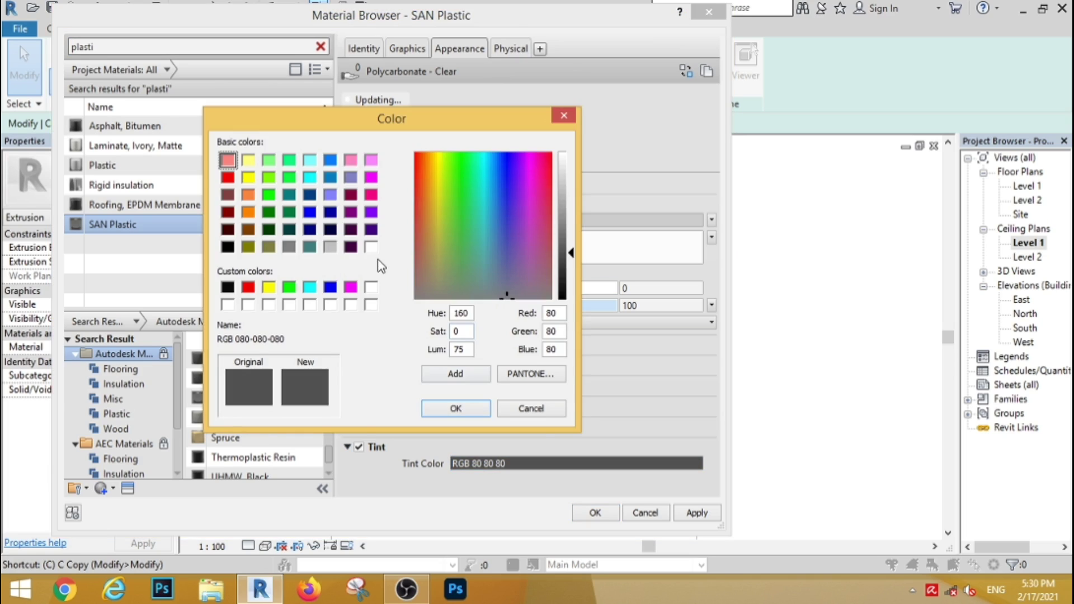
{"action": "double_click", "coordinate": [371, 247]}
{"action": "left_click", "coordinate": [696, 513]}
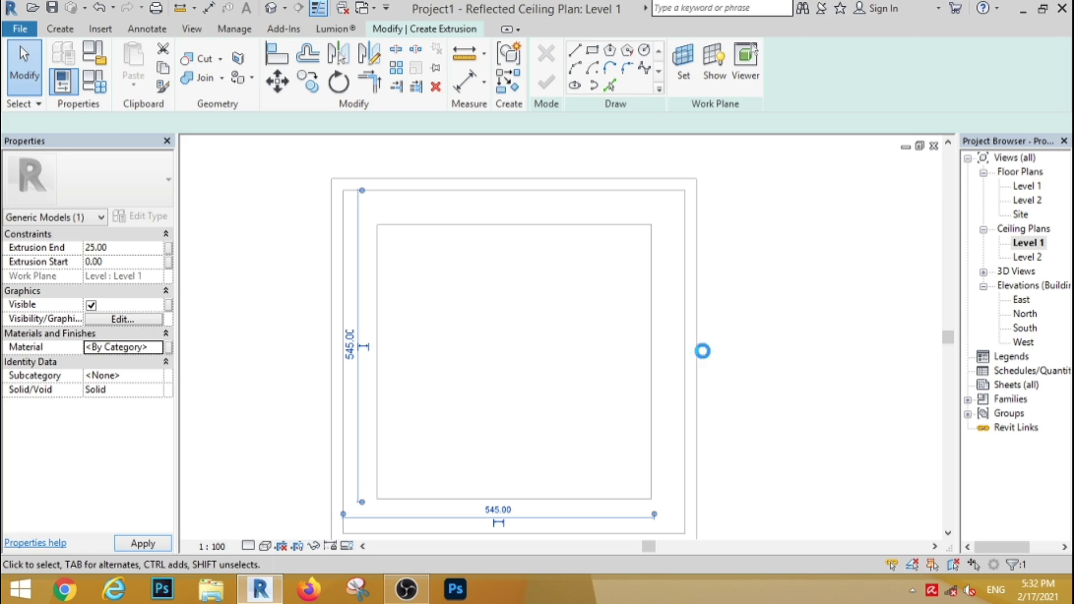
- In the South elevation, stretch the extrusion's bottom and top to ceiling height, with its start at about 265.70 and its end at 270.00
{"action": "double_click", "coordinate": [982, 334]}
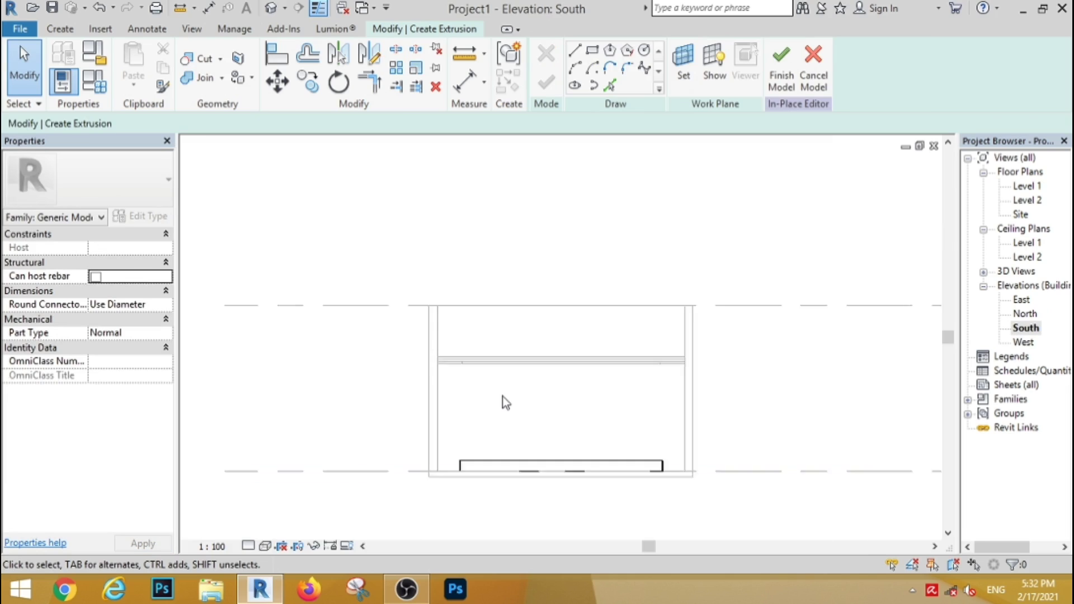
{"action": "scroll", "coordinate": [505, 446], "scroll_direction": "up", "scroll_amount": 3}
{"action": "left_click", "coordinate": [595, 436]}
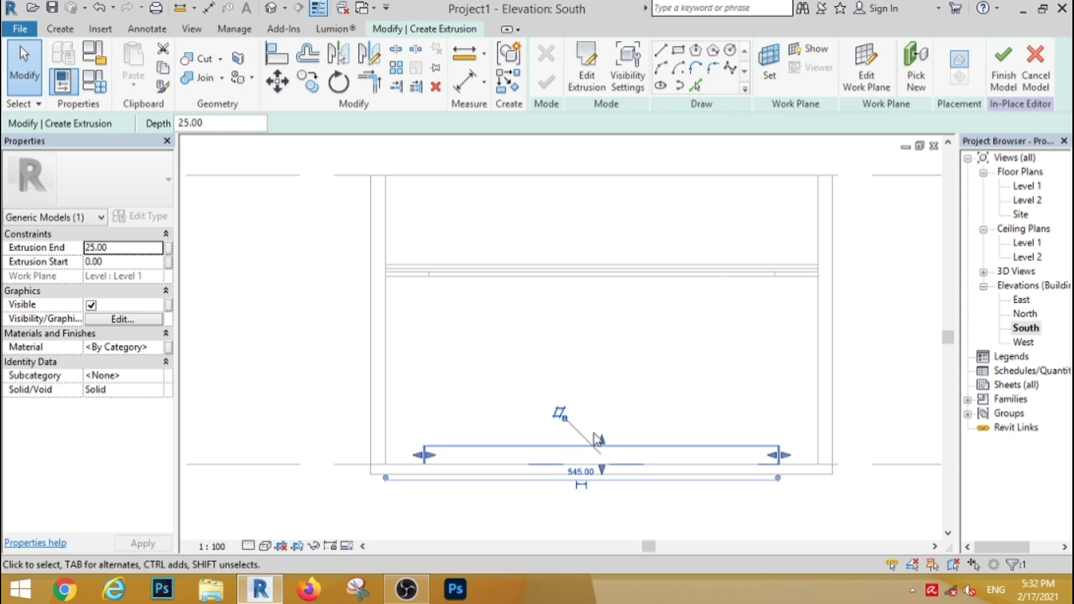
{"action": "left_click_drag", "start_coordinate": [599, 439], "coordinate": [595, 211]}
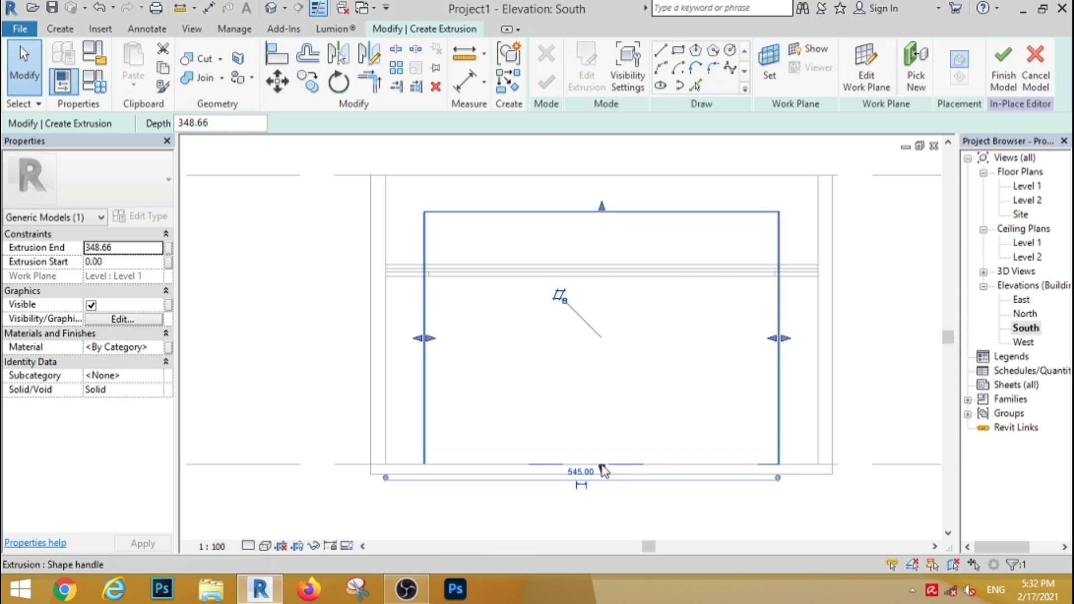
{"action": "left_click_drag", "start_coordinate": [603, 470], "coordinate": [600, 293]}
{"action": "scroll", "coordinate": [587, 252], "scroll_direction": "up", "scroll_amount": 4}
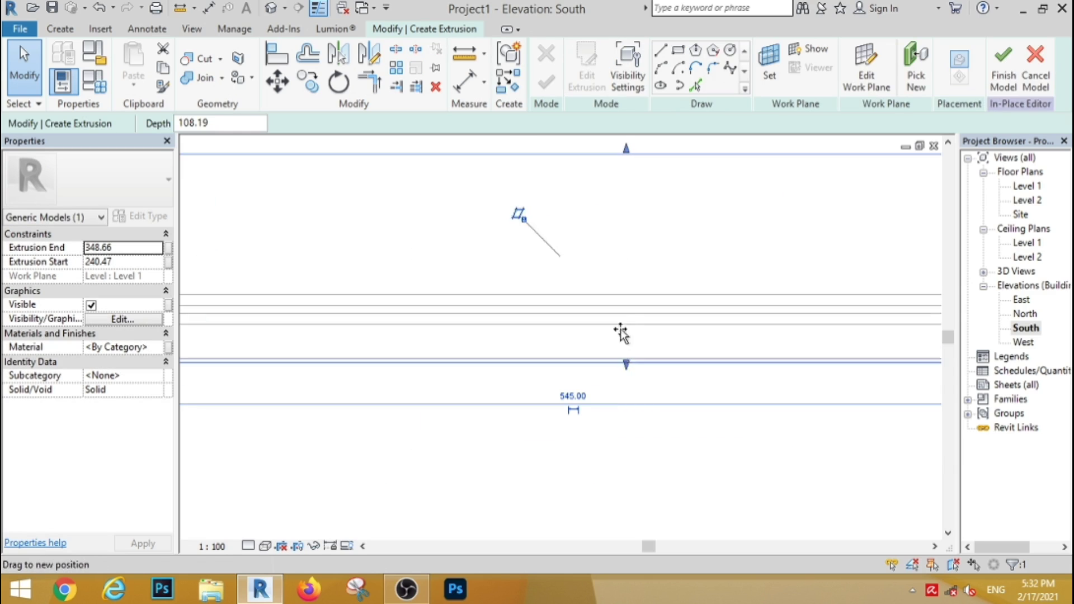
{"action": "left_click_drag", "start_coordinate": [626, 365], "coordinate": [619, 317]}
{"action": "left_click_drag", "start_coordinate": [627, 148], "coordinate": [631, 300]}
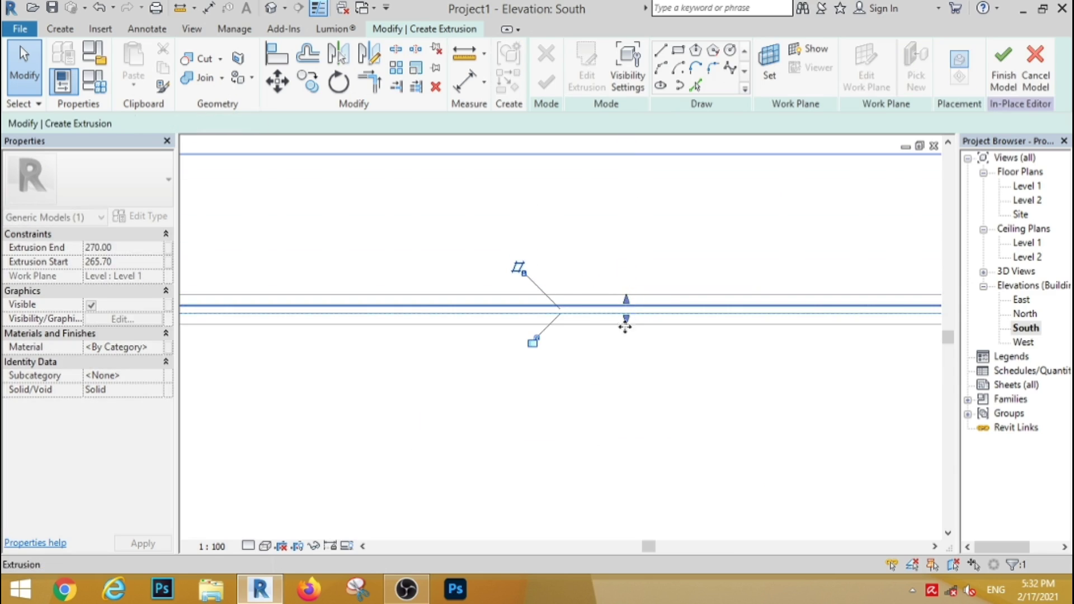
- Finish the in-place model of the light strip and open the default 3D view
{"action": "left_click", "coordinate": [575, 420]}
{"action": "scroll", "coordinate": [570, 414], "scroll_direction": "up", "scroll_amount": 3}
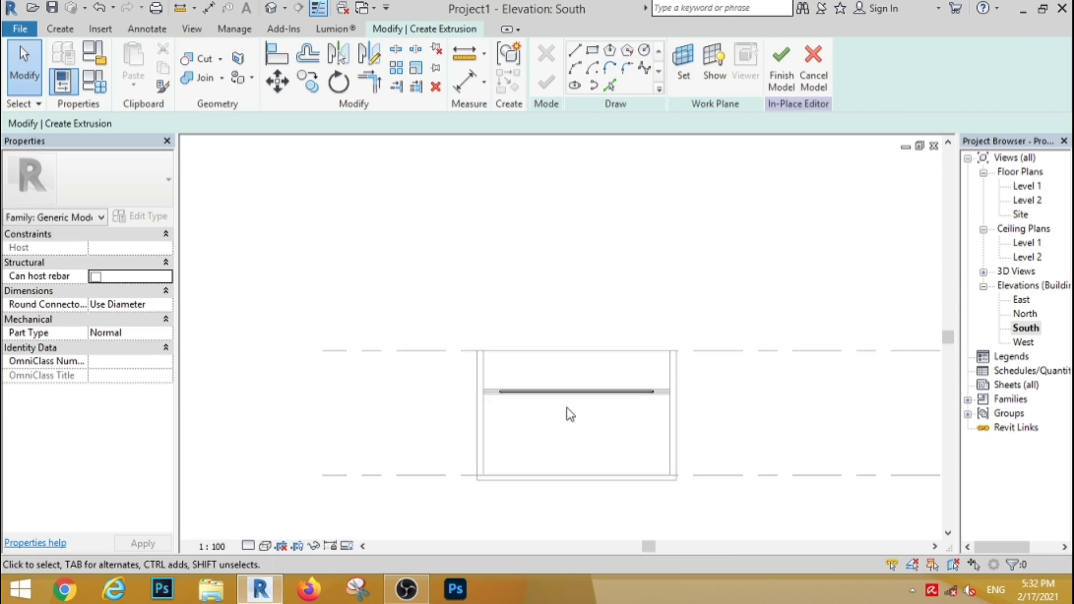
{"action": "left_click", "coordinate": [782, 73]}
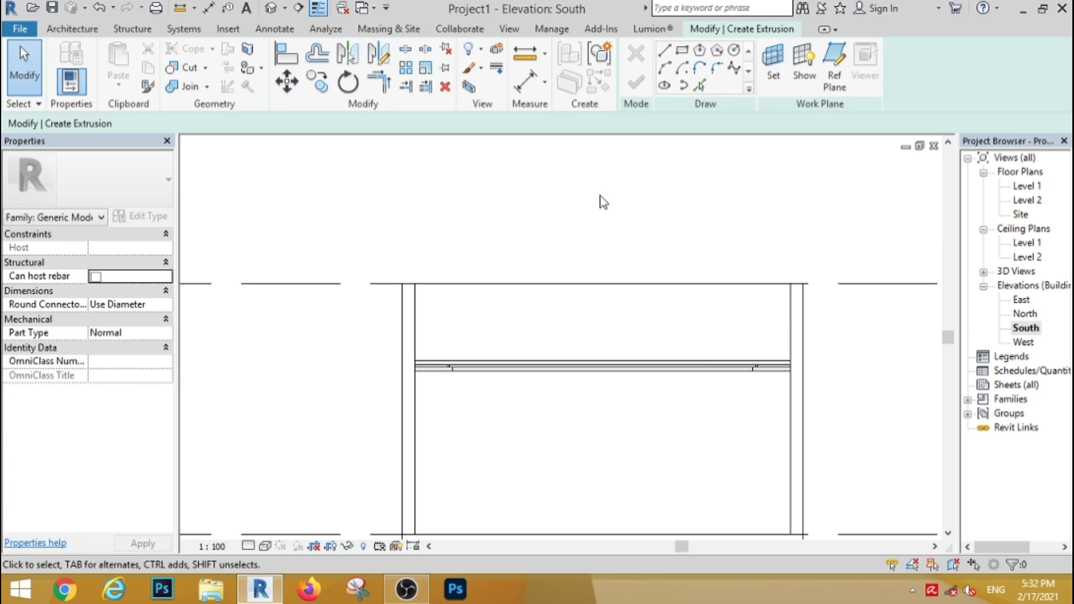
{"action": "left_click", "coordinate": [272, 9]}
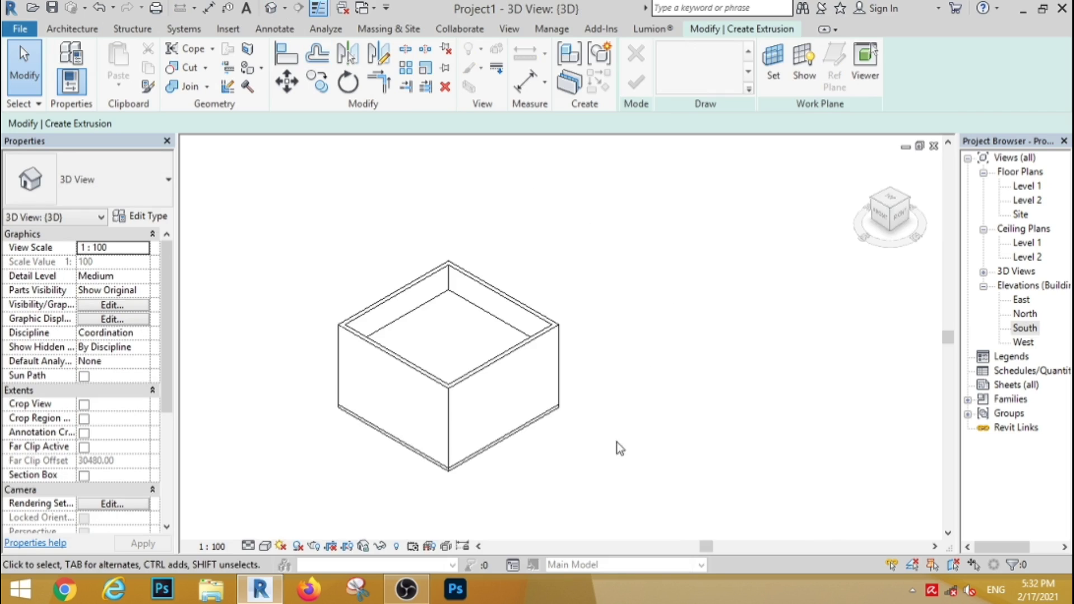
- Temporarily hide the walls and floor in the 3D view and examine the ceiling layers and opening from several angles
{"action": "middle_click_drag", "start_coordinate": [637, 385], "coordinate": [701, 367], "text": "shift"}
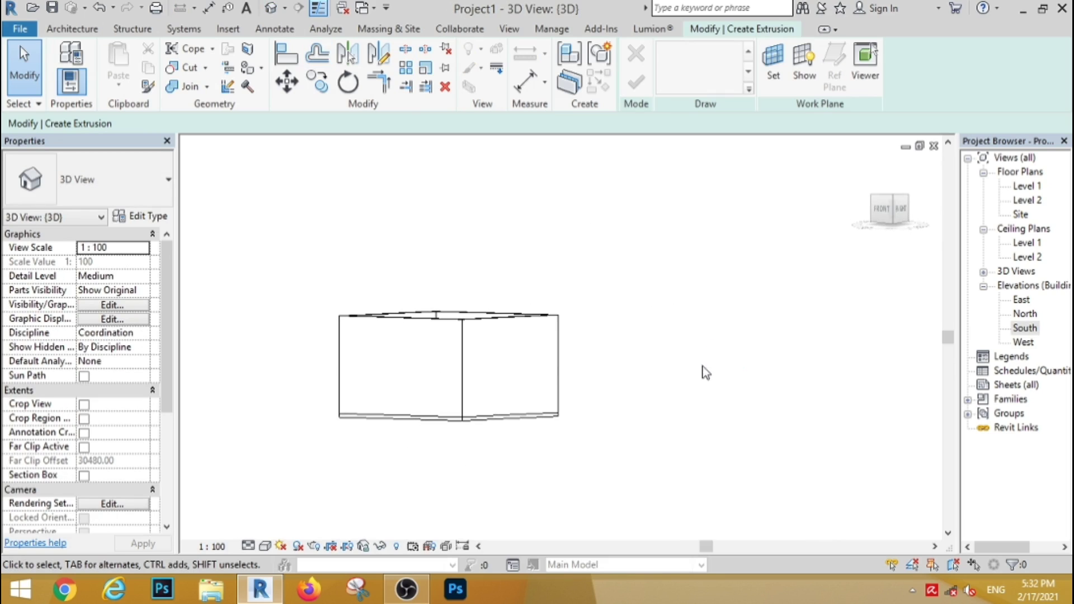
{"action": "left_click_drag", "start_coordinate": [716, 365], "coordinate": [295, 445]}
{"action": "left_click", "coordinate": [383, 550]}
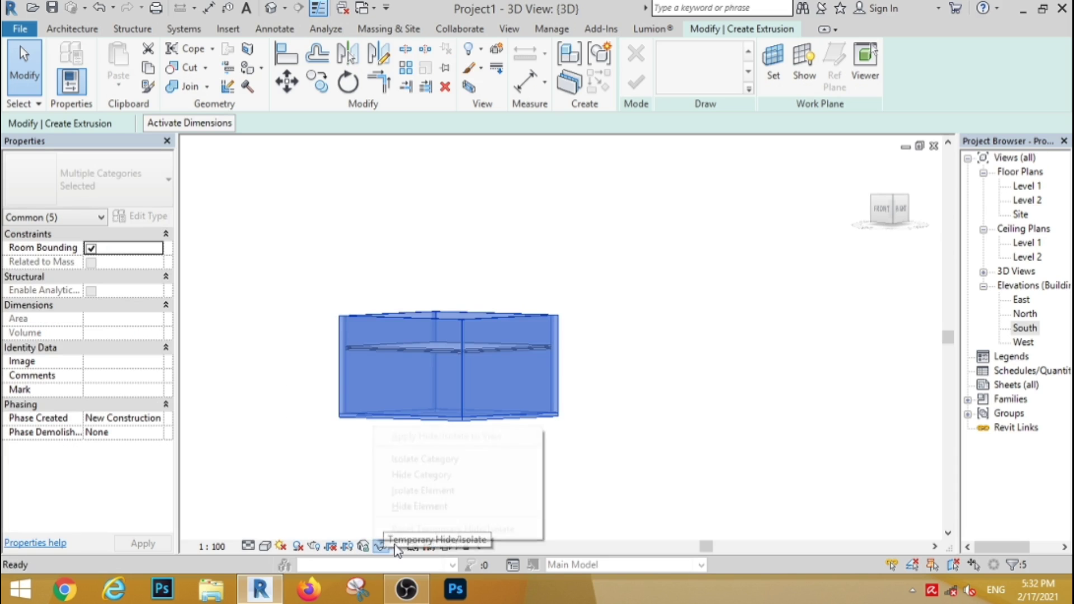
{"action": "left_click", "coordinate": [554, 508]}
{"action": "middle_click_drag", "start_coordinate": [485, 355], "coordinate": [437, 334], "text": "shift"}
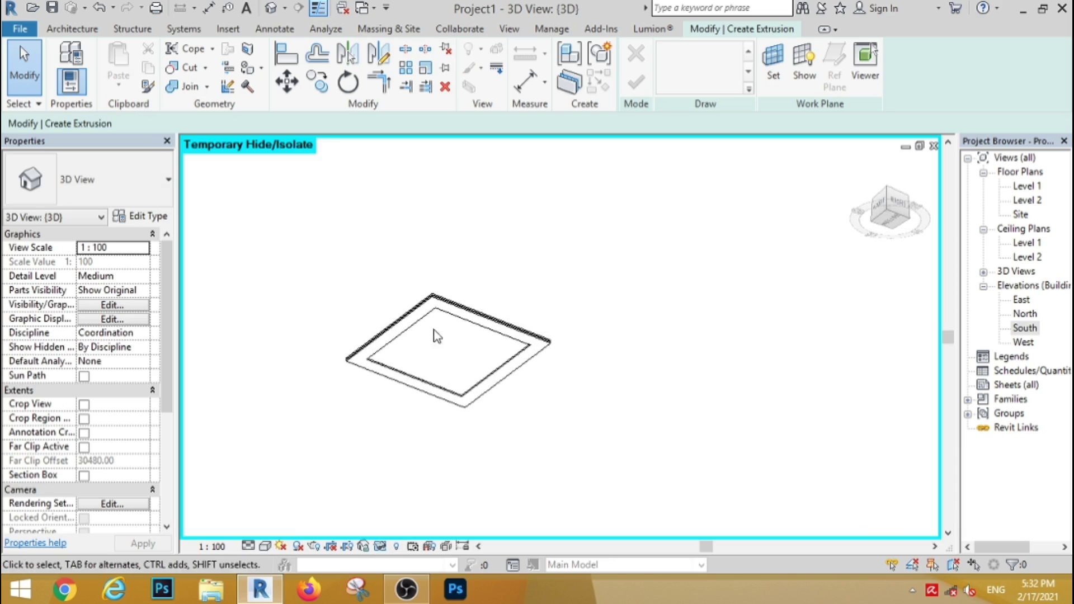
{"action": "scroll", "coordinate": [432, 314], "scroll_direction": "up", "scroll_amount": 5}
{"action": "middle_click_drag", "start_coordinate": [432, 268], "coordinate": [415, 279], "text": "shift"}
{"action": "scroll", "coordinate": [415, 279], "scroll_direction": "down", "scroll_amount": 5}
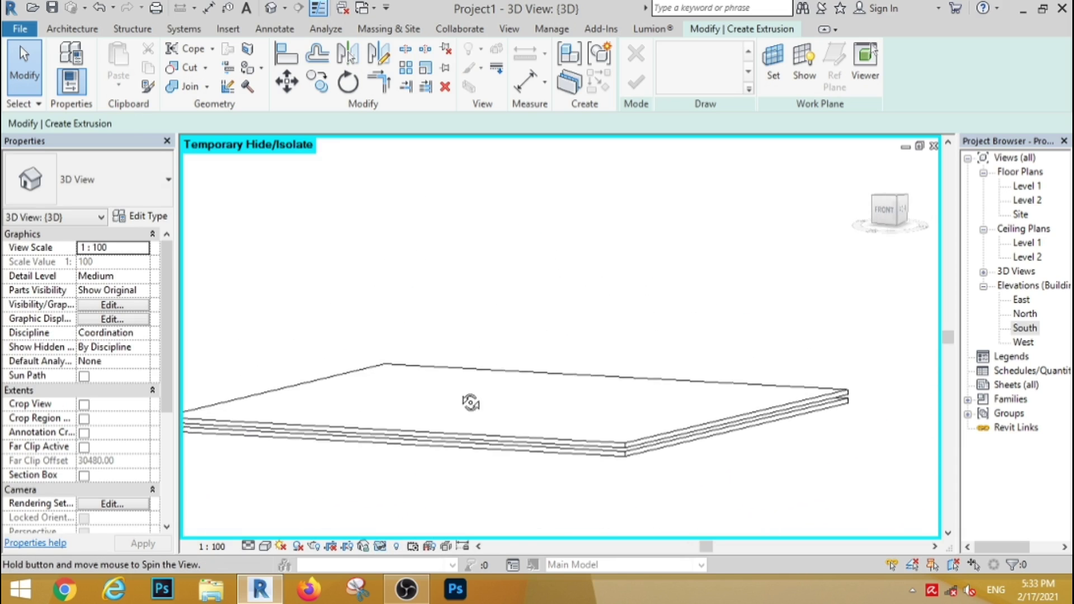
{"action": "middle_click_drag", "start_coordinate": [473, 401], "coordinate": [423, 328], "text": "shift"}
- Reset the temporary hide/isolate and orbit to see the whole room from above
{"action": "left_click", "coordinate": [381, 546]}
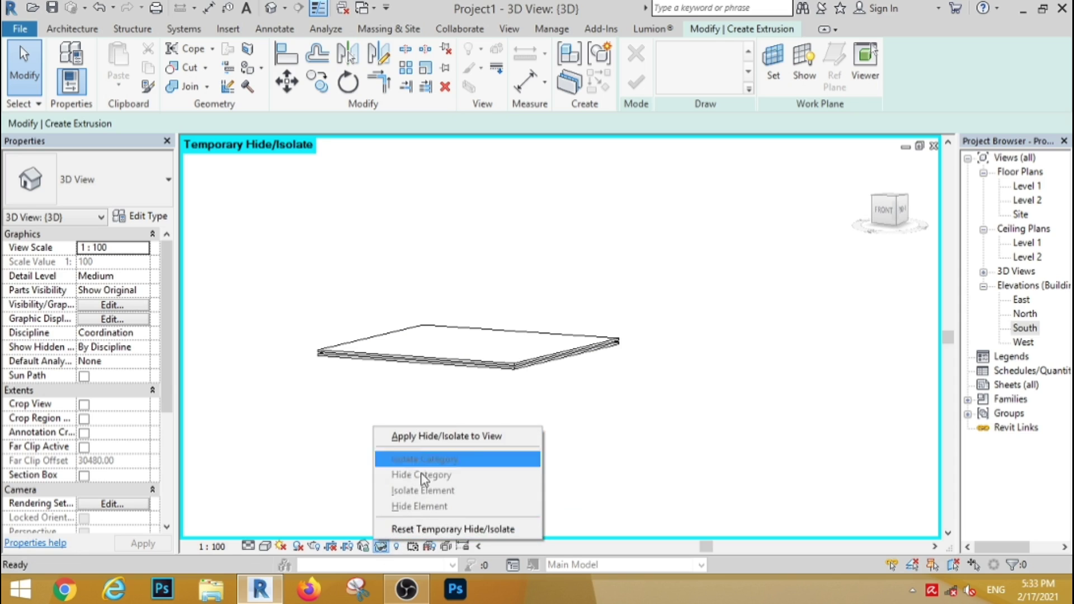
{"action": "left_click", "coordinate": [453, 529]}
{"action": "scroll", "coordinate": [496, 260], "scroll_direction": "down", "scroll_amount": 4}
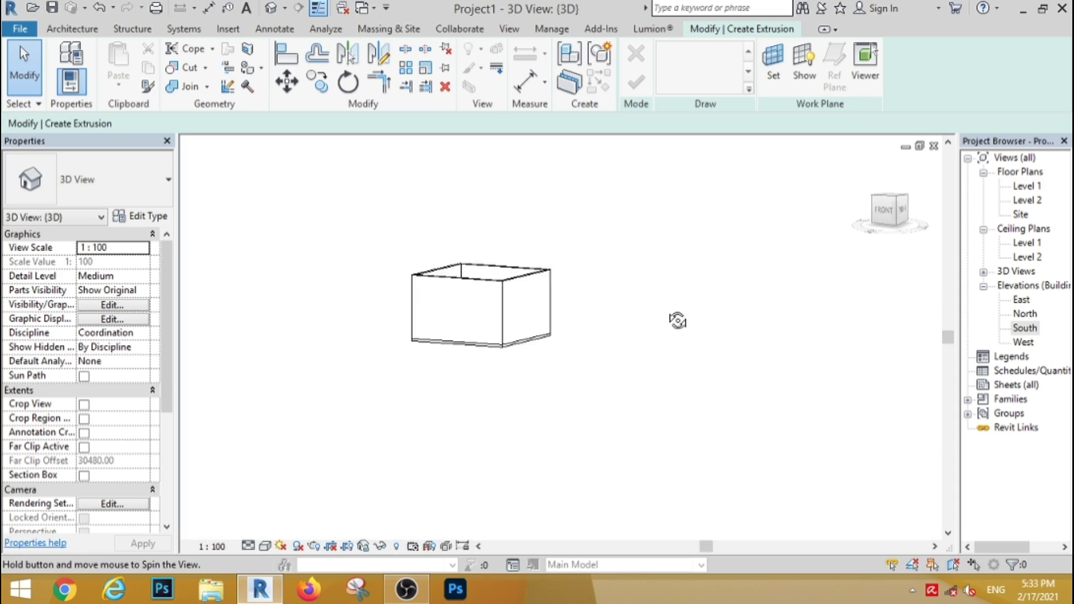
{"action": "middle_click_drag", "start_coordinate": [678, 318], "coordinate": [635, 360], "text": "shift"}
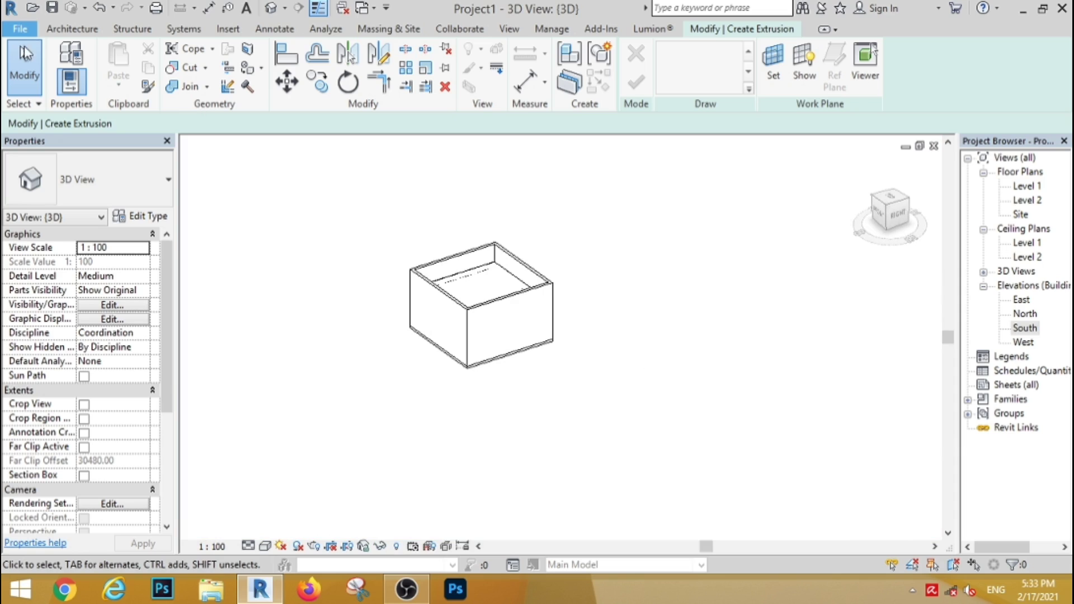
- Create a new family from the Metric Lighting Fixture template in the English template folder
{"action": "left_click", "coordinate": [20, 31]}
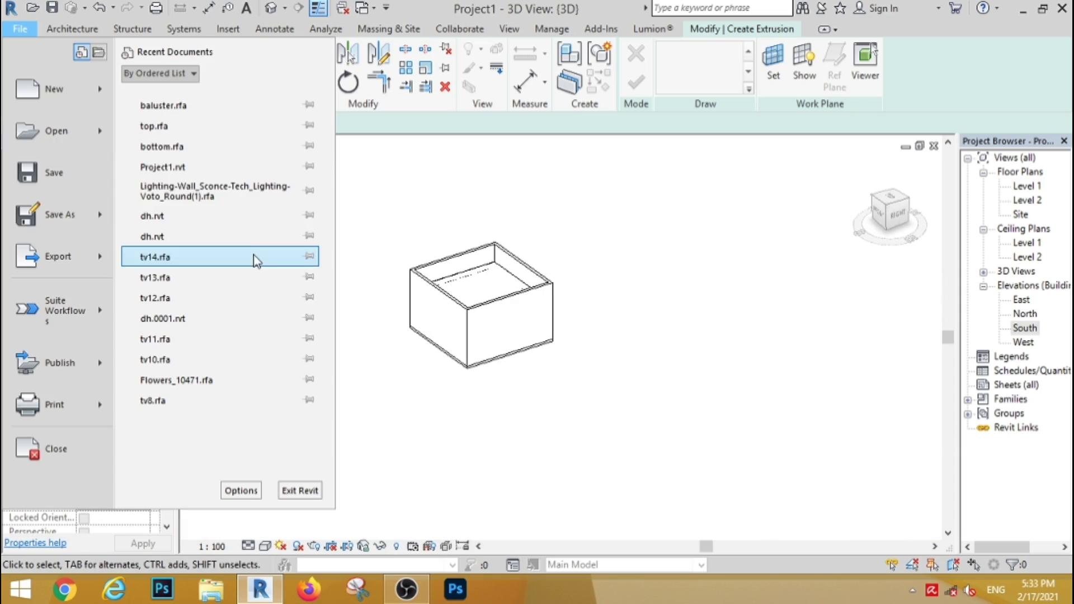
{"action": "left_click", "coordinate": [392, 140]}
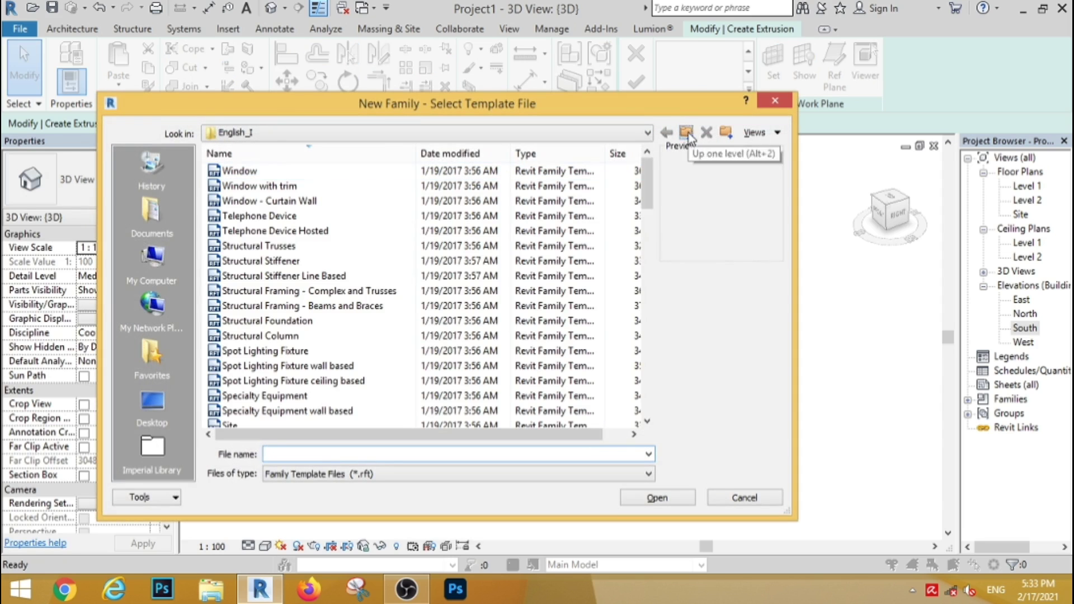
{"action": "left_click", "coordinate": [686, 133]}
{"action": "double_click", "coordinate": [238, 335]}
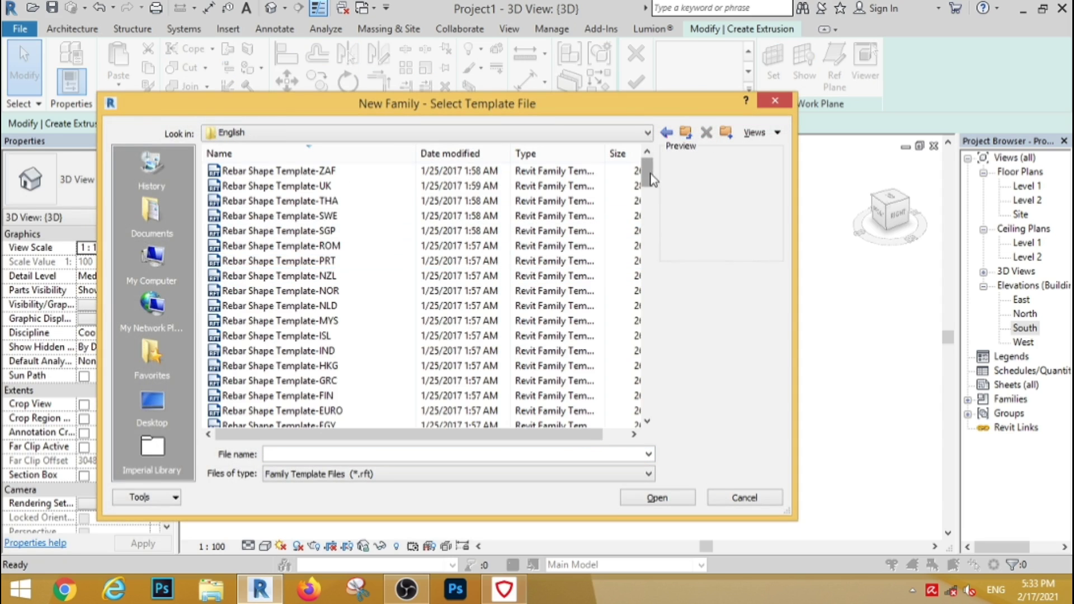
{"action": "left_click_drag", "start_coordinate": [651, 179], "coordinate": [650, 340]}
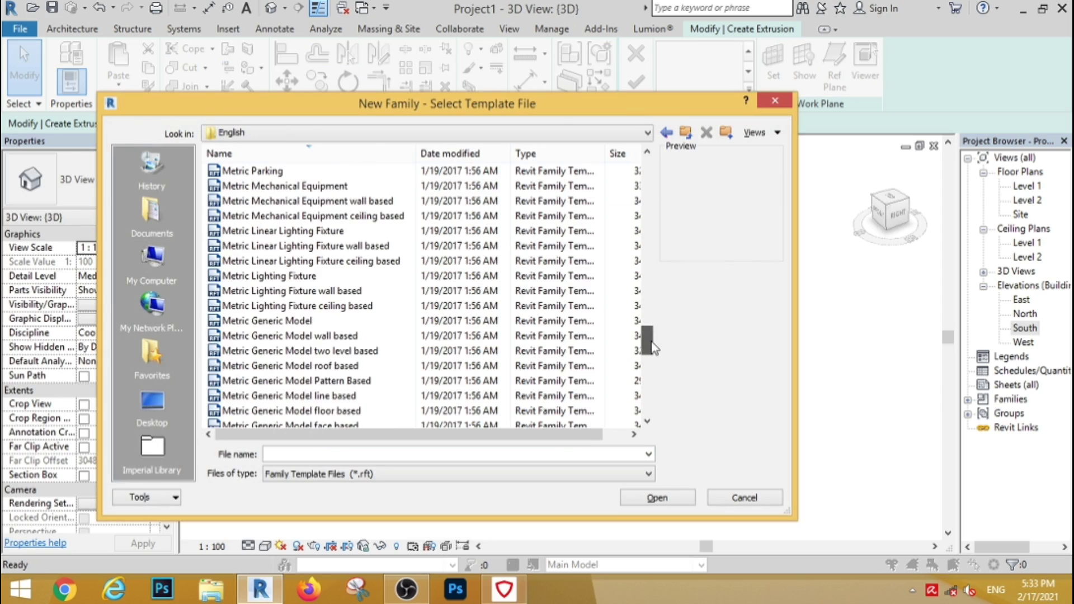
{"action": "left_click", "coordinate": [307, 280]}
{"action": "left_click", "coordinate": [629, 500]}
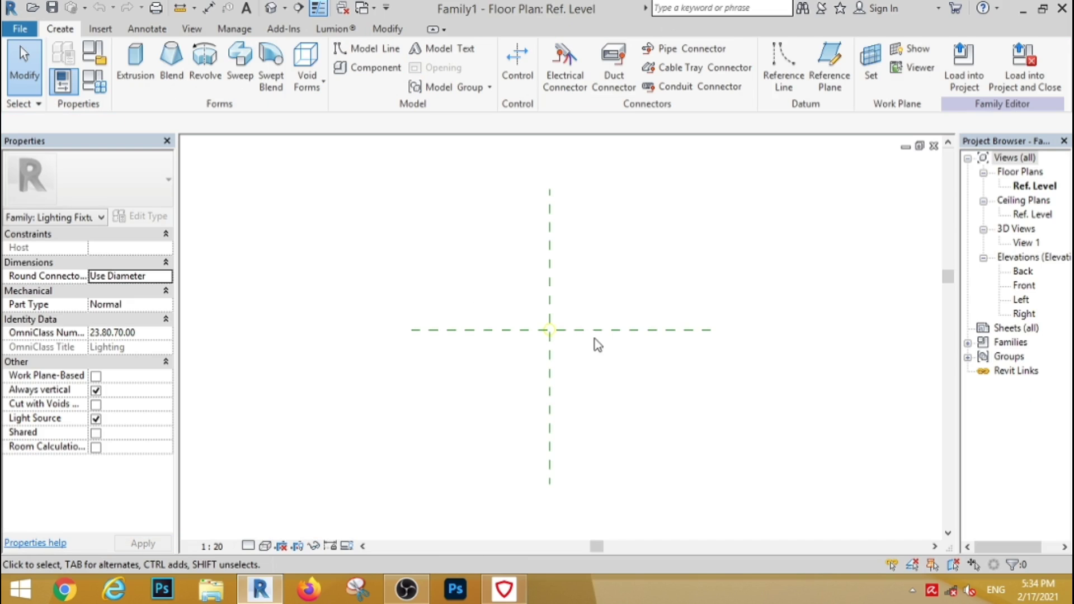
- In the Front elevation, set the Light Source Elevation reference plane 267 above the reference level
{"action": "double_click", "coordinate": [1024, 285]}
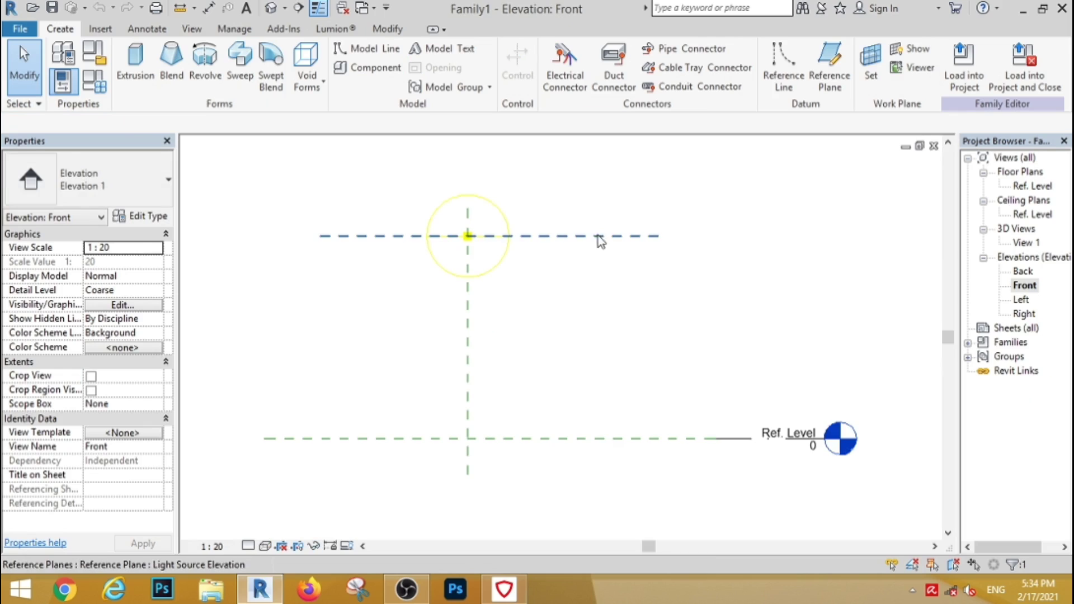
{"action": "left_click", "coordinate": [577, 236]}
{"action": "left_click", "coordinate": [584, 337]}
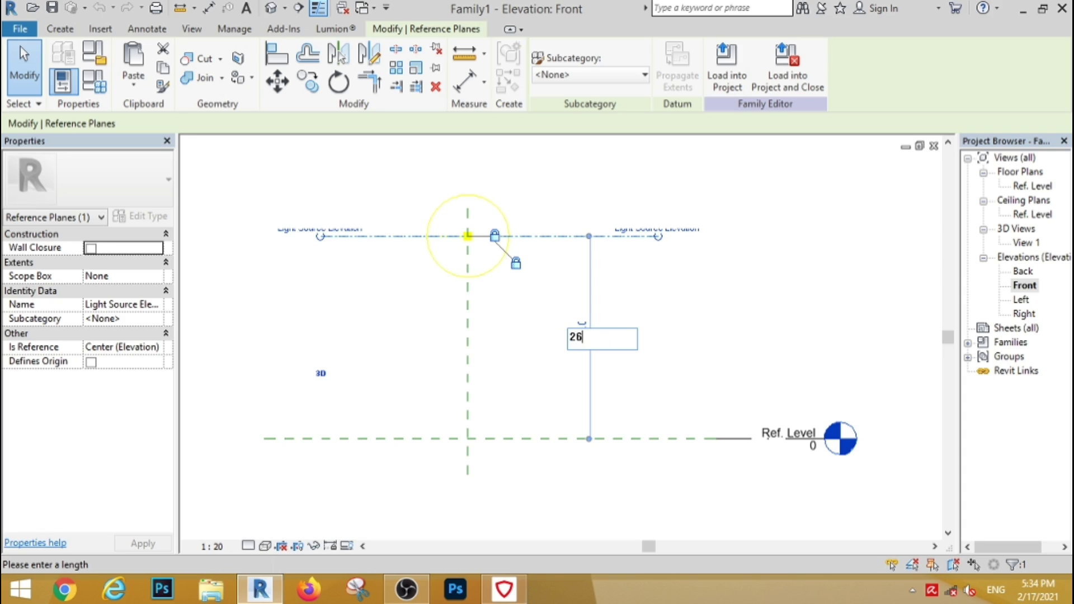
{"action": "key", "text": "Return"}
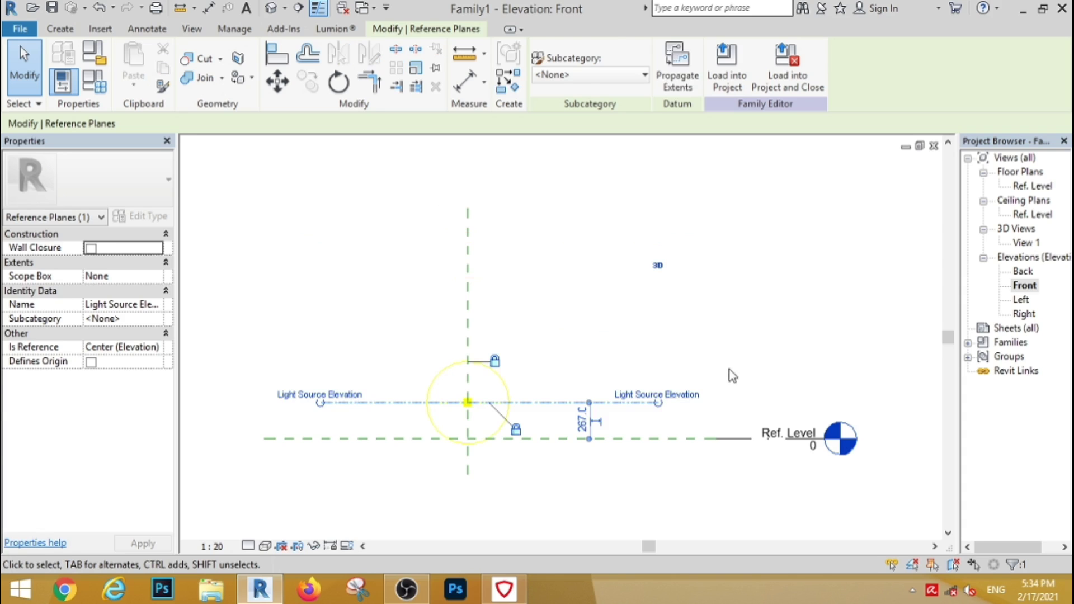
{"action": "left_click", "coordinate": [733, 376]}
- Start an extrusion in the Ref. Level floor plan and sketch a circle of about 360 radius centered on the reference plane intersection
{"action": "double_click", "coordinate": [1029, 186]}
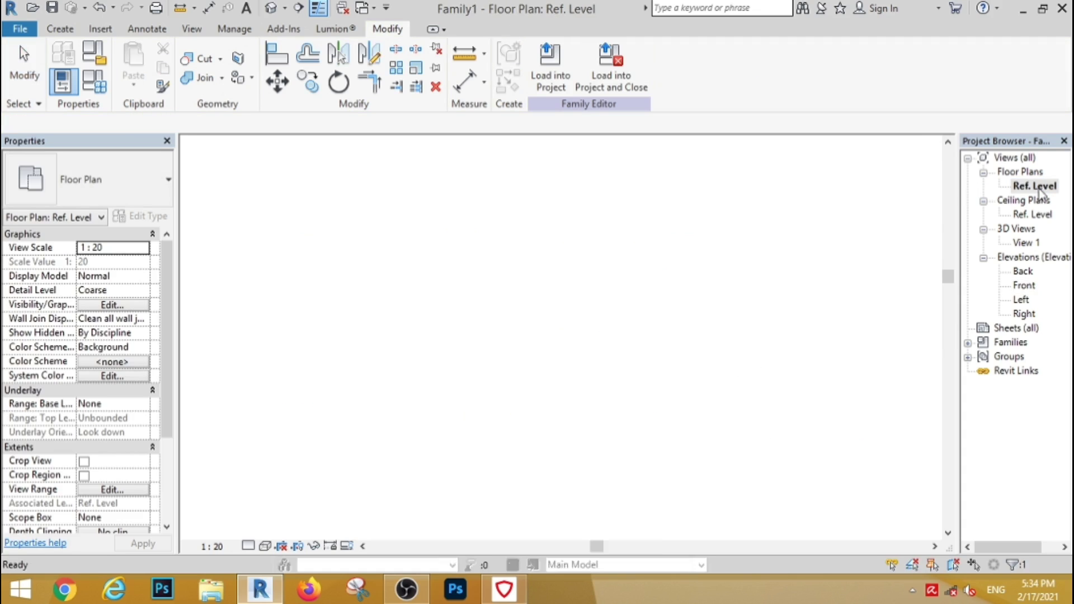
{"action": "left_click", "coordinate": [76, 34]}
{"action": "left_click", "coordinate": [136, 62]}
{"action": "left_click", "coordinate": [645, 50]}
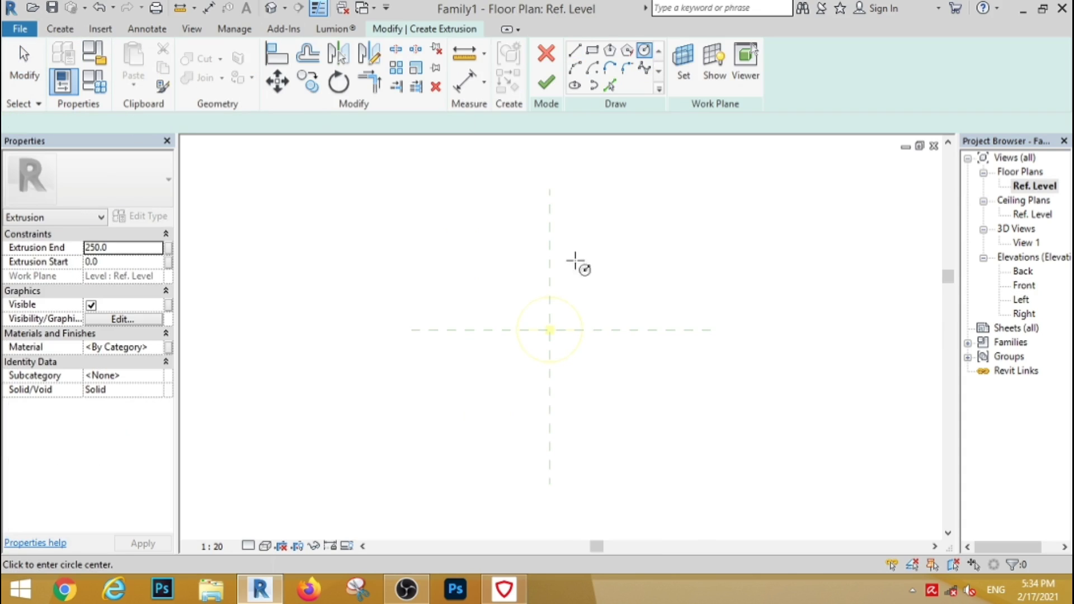
{"action": "left_click", "coordinate": [550, 330]}
{"action": "scroll", "coordinate": [583, 306], "scroll_direction": "up", "scroll_amount": 2}
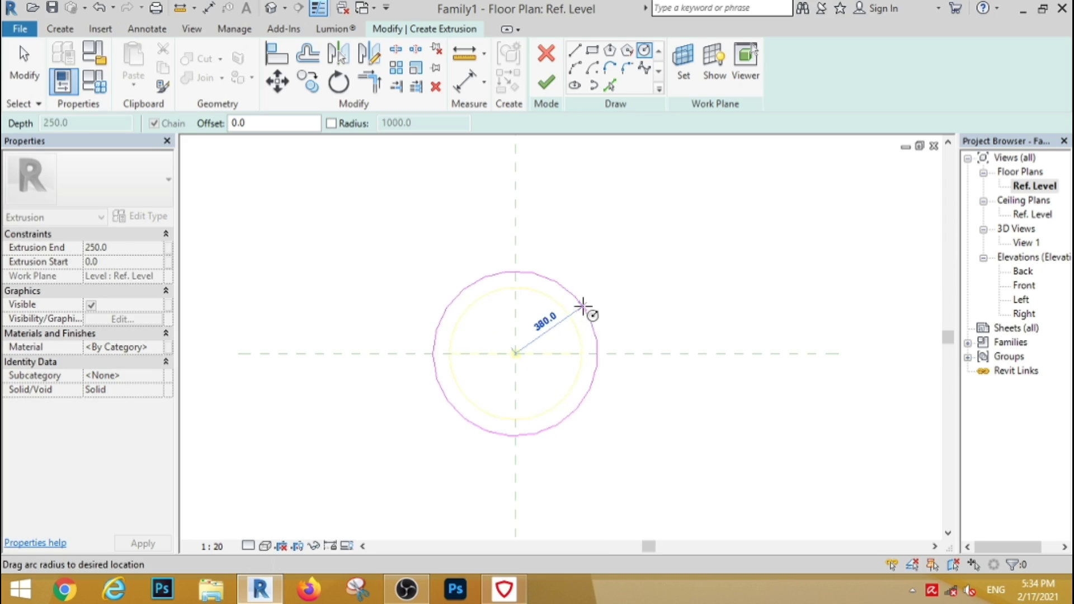
{"action": "left_click", "coordinate": [581, 307]}
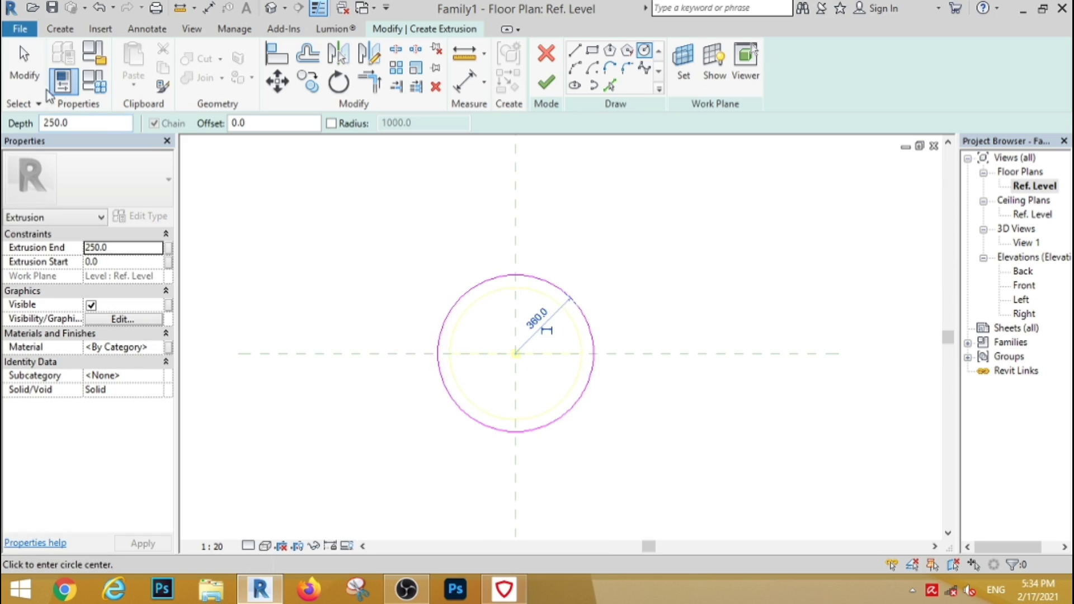
- Set the sketched circle's radius to 10 and finish the extrusion from the Front elevation
{"action": "key", "text": "Escape"}
{"action": "key", "text": "Escape"}
{"action": "left_click", "coordinate": [499, 277]}
{"action": "left_click", "coordinate": [517, 317]}
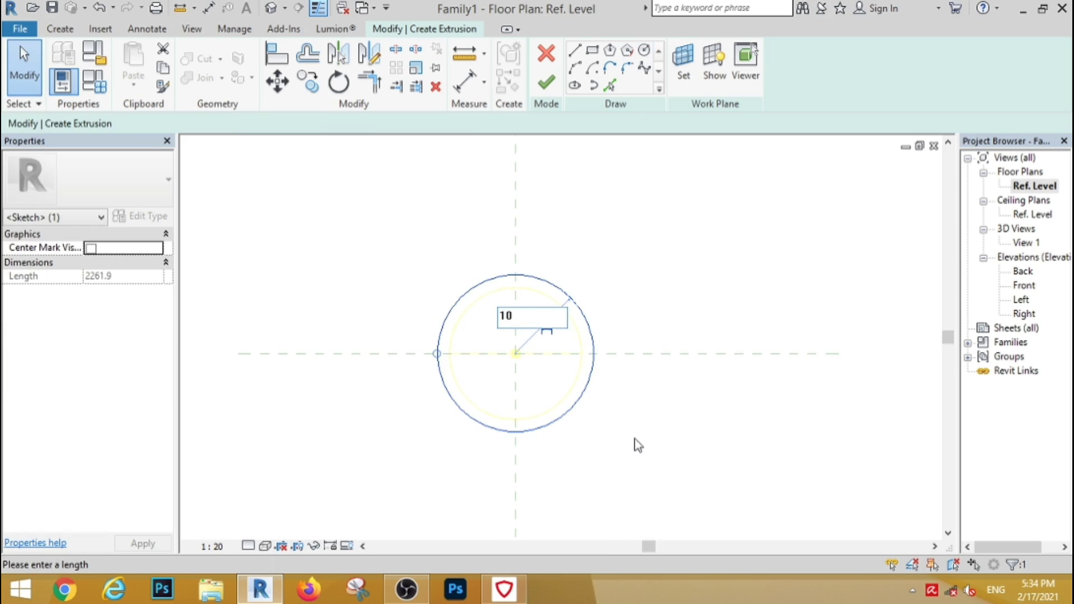
{"action": "key", "text": "Return"}
{"action": "key", "text": "Escape"}
{"action": "double_click", "coordinate": [1023, 287]}
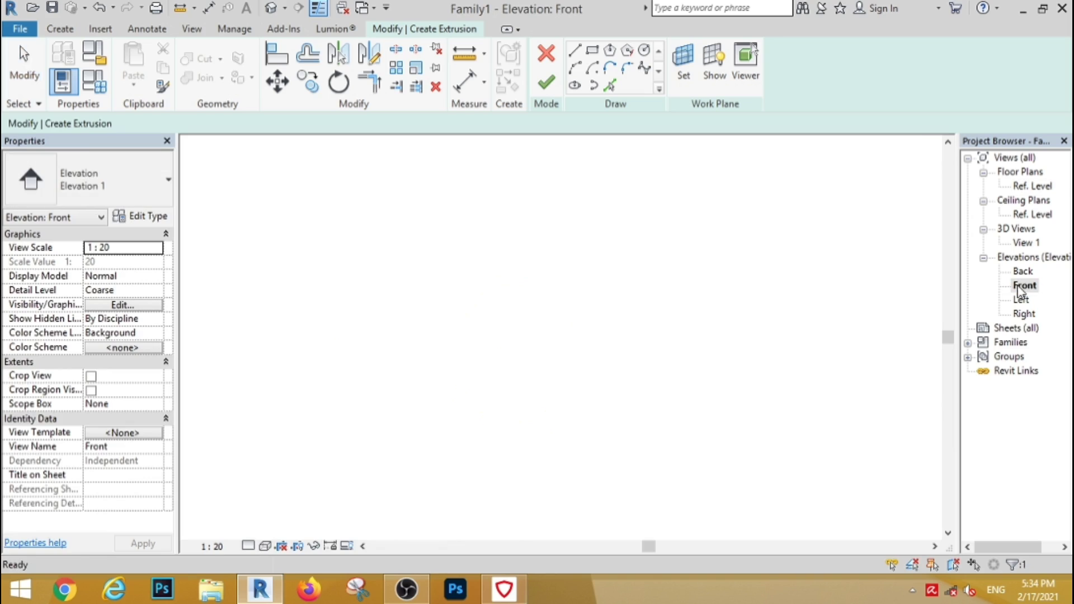
{"action": "left_click", "coordinate": [546, 83]}
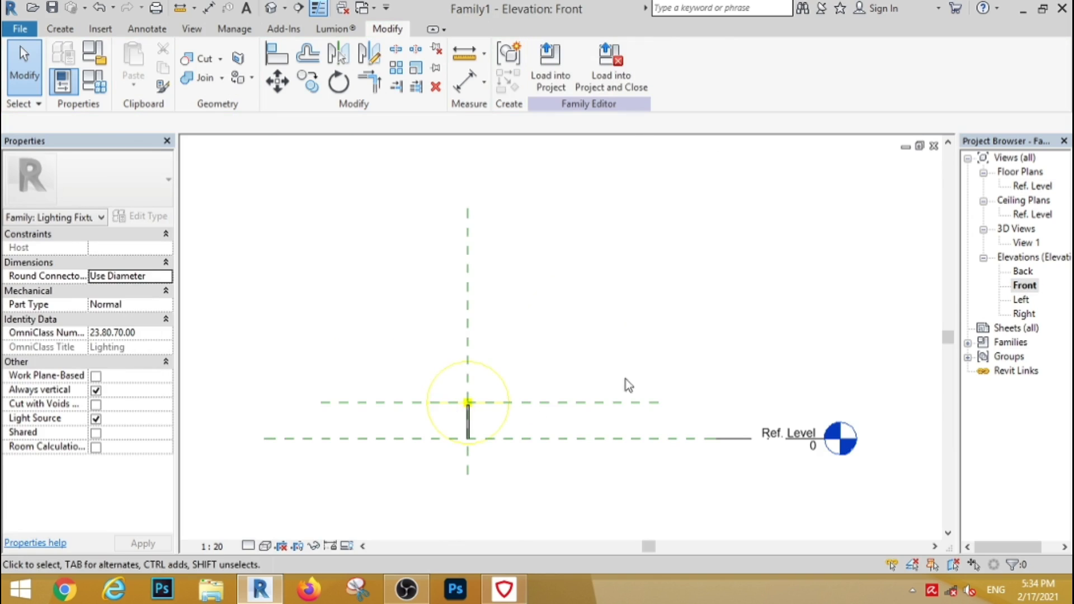
- Set the Light Source Elevation reference plane 2670 above the reference level
{"action": "left_click", "coordinate": [599, 403]}
{"action": "left_click", "coordinate": [581, 425]}
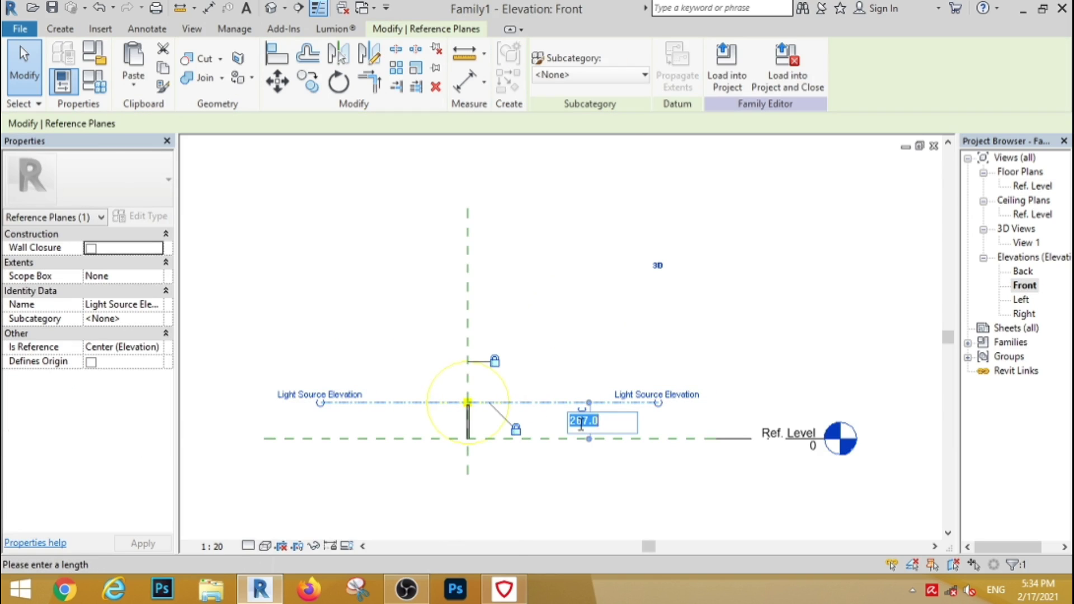
{"action": "type", "text": "2670"}
{"action": "key", "text": "Return"}
{"action": "key", "text": "Escape"}
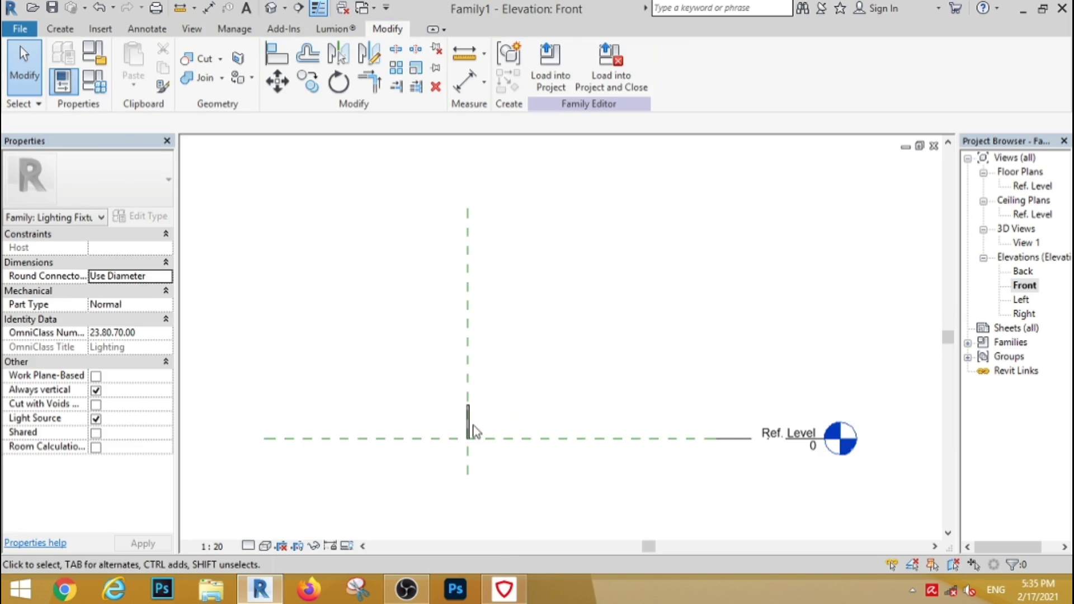
- Stretch the cylinder's top and bottom up above the light source plane, with its start at about 2678.1 and end at about 3037.8
{"action": "left_click", "coordinate": [469, 427]}
{"action": "scroll", "coordinate": [480, 490], "scroll_direction": "down", "scroll_amount": 2}
{"action": "left_click_drag", "start_coordinate": [468, 481], "coordinate": [468, 271]}
{"action": "scroll", "coordinate": [485, 373], "scroll_direction": "up", "scroll_amount": 4}
{"action": "scroll", "coordinate": [485, 374], "scroll_direction": "up", "scroll_amount": 2}
{"action": "left_click_drag", "start_coordinate": [462, 230], "coordinate": [451, 351]}
{"action": "scroll", "coordinate": [455, 403], "scroll_direction": "down", "scroll_amount": 4}
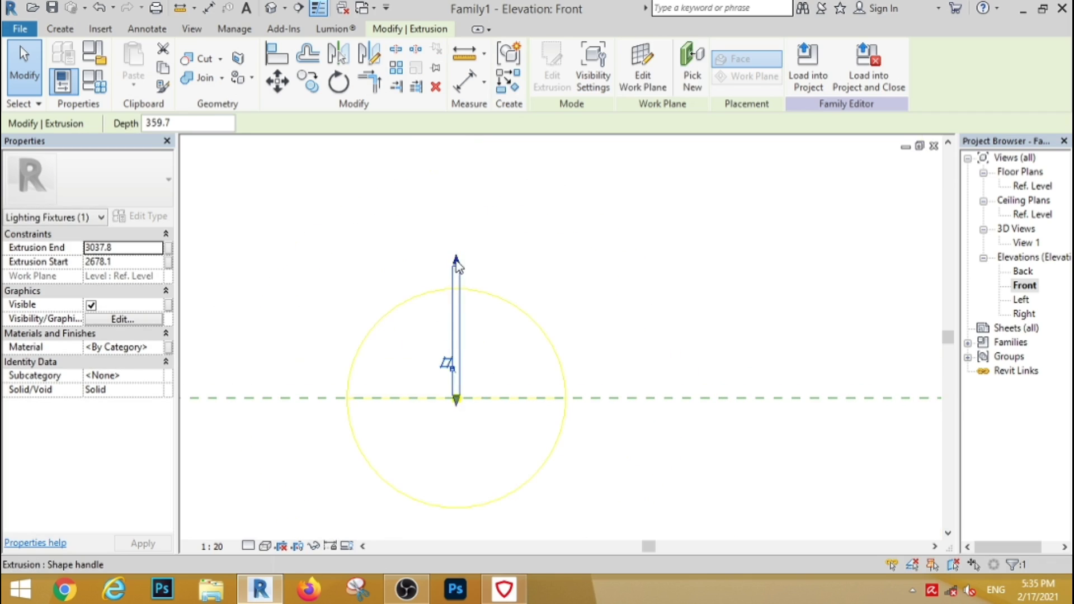
- Flatten the cylinder into a thin disc just above the light source plane, with its start at about 2673.4
{"action": "mouse_move", "coordinate": [454, 394]}
{"action": "left_mouse_down"}
{"action": "mouse_move", "coordinate": [449, 389]}
{"action": "mouse_move", "coordinate": [453, 399]}
{"action": "left_mouse_up"}
{"action": "scroll", "coordinate": [455, 397], "scroll_direction": "up", "scroll_amount": 5}
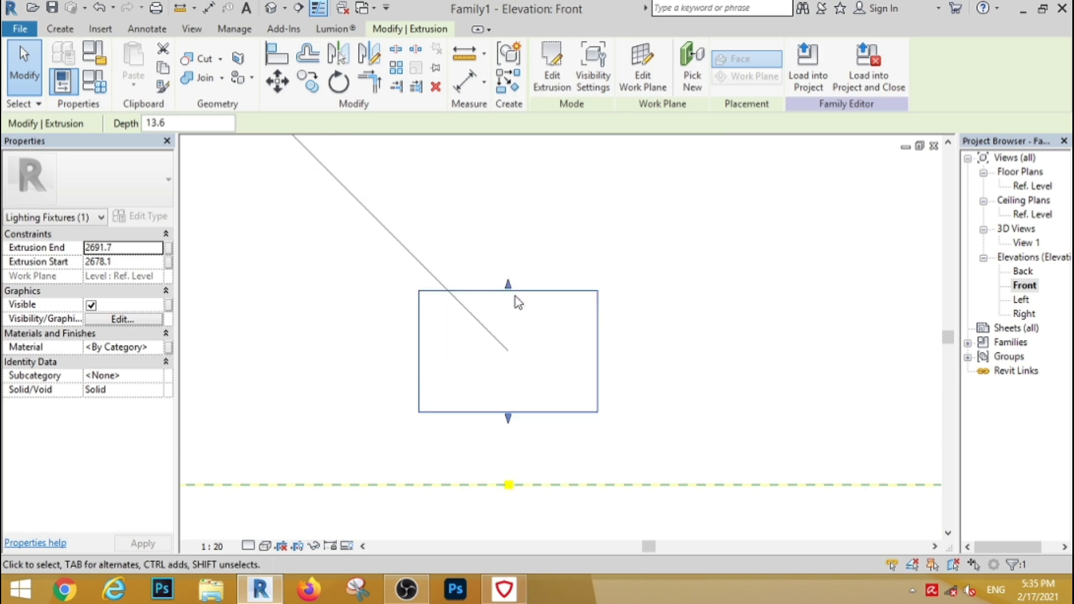
{"action": "left_click_drag", "start_coordinate": [514, 295], "coordinate": [506, 456]}
{"action": "left_click", "coordinate": [554, 420]}
{"action": "left_click", "coordinate": [507, 413]}
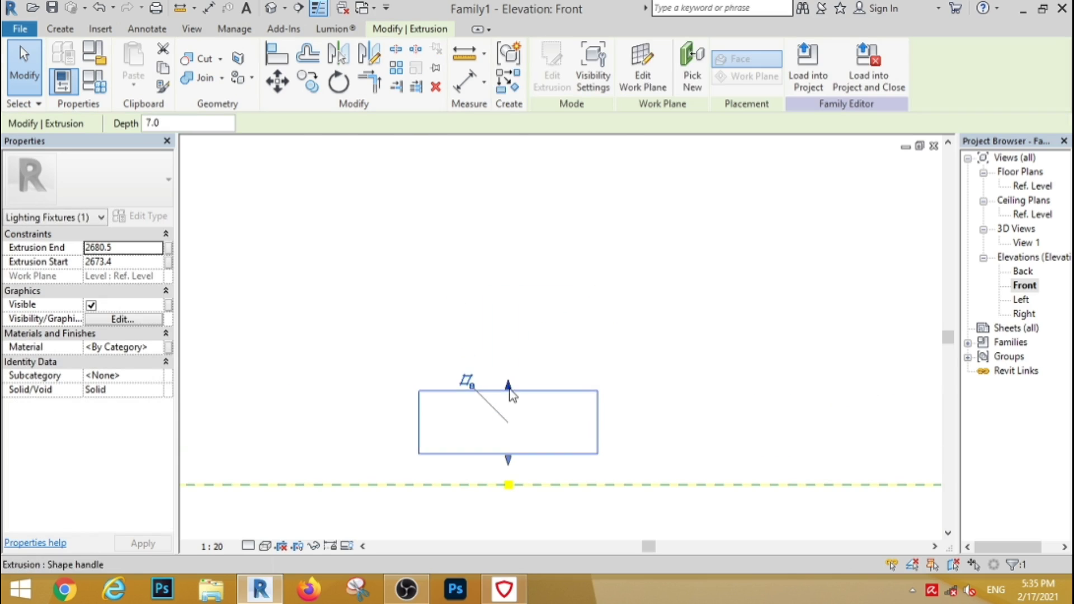
{"action": "left_click_drag", "start_coordinate": [507, 395], "coordinate": [507, 419]}
{"action": "left_click", "coordinate": [712, 418]}
{"action": "scroll", "coordinate": [553, 350], "scroll_direction": "down", "scroll_amount": 2}
{"action": "scroll", "coordinate": [504, 393], "scroll_direction": "down", "scroll_amount": 8}
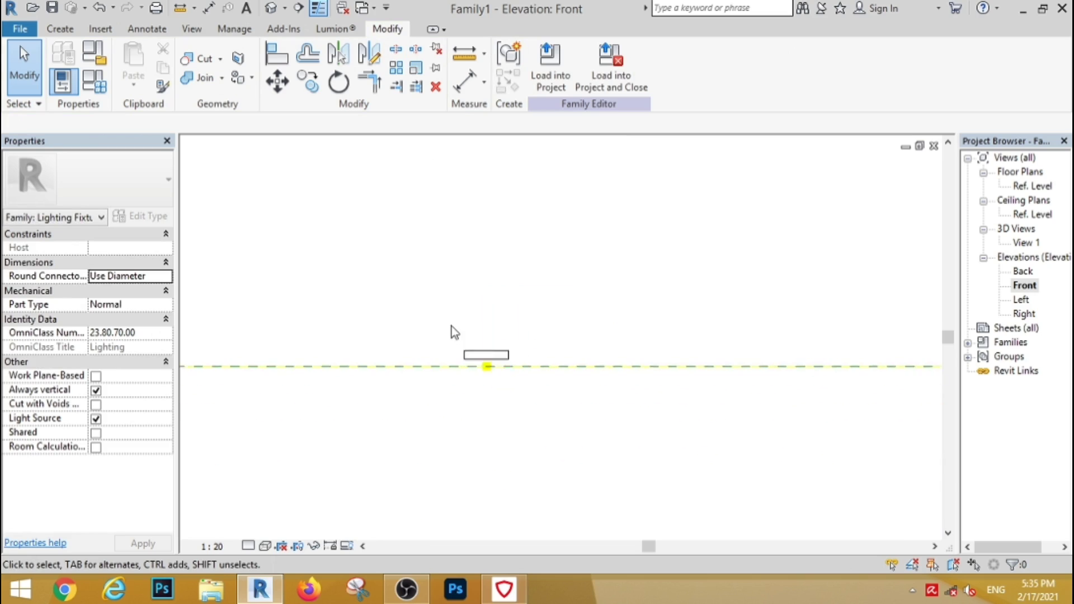
{"action": "left_click_drag", "start_coordinate": [506, 386], "coordinate": [502, 377]}
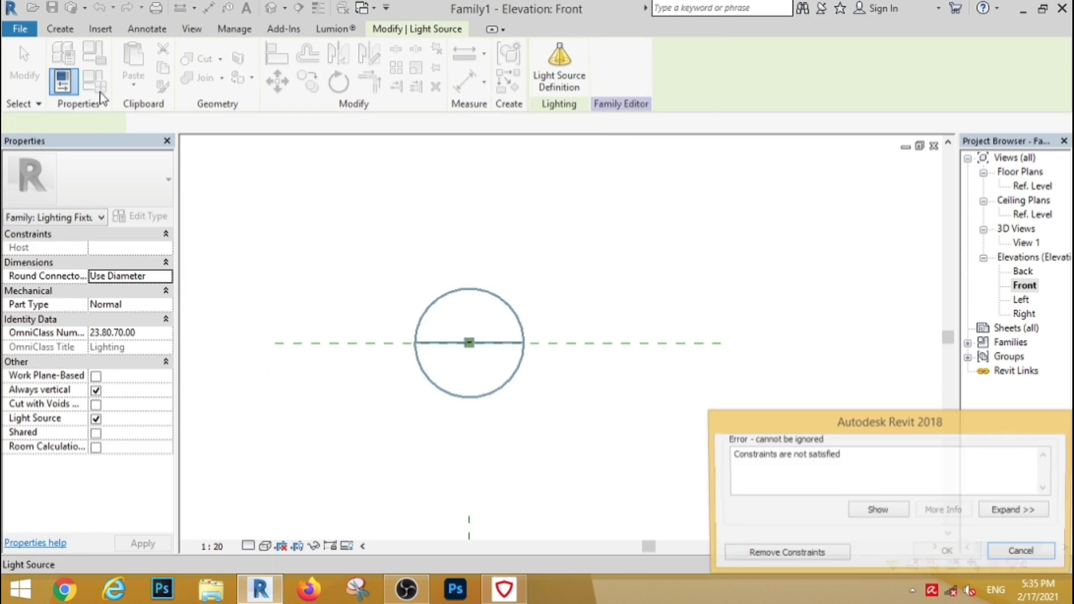
{"action": "left_click", "coordinate": [1023, 553]}
- Define the light's initial intensity by wattage in the family types, at 15.29 W
{"action": "left_click", "coordinate": [94, 82]}
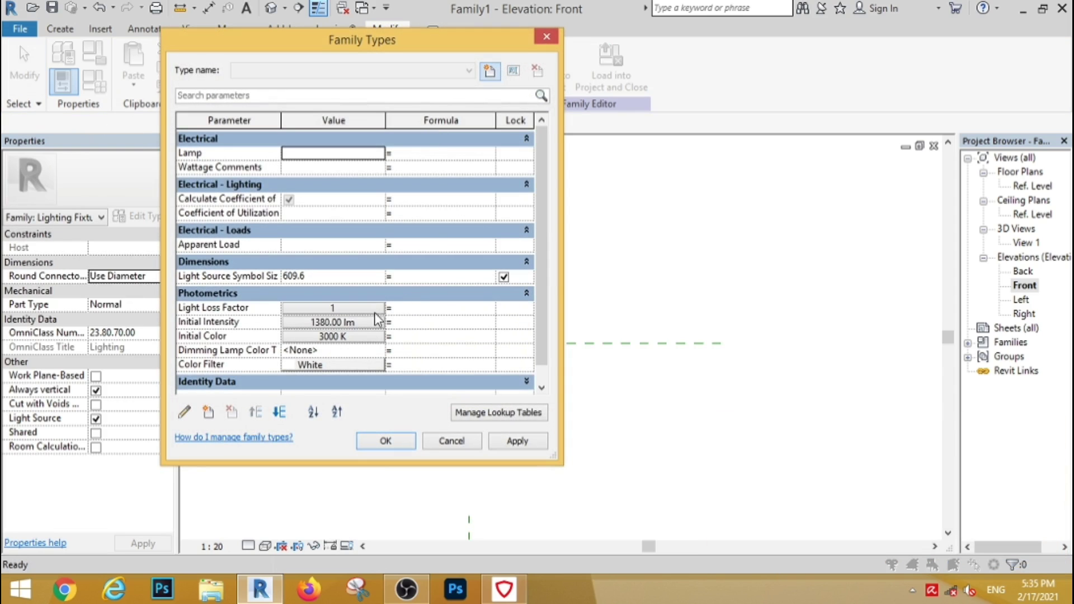
{"action": "left_click", "coordinate": [370, 325]}
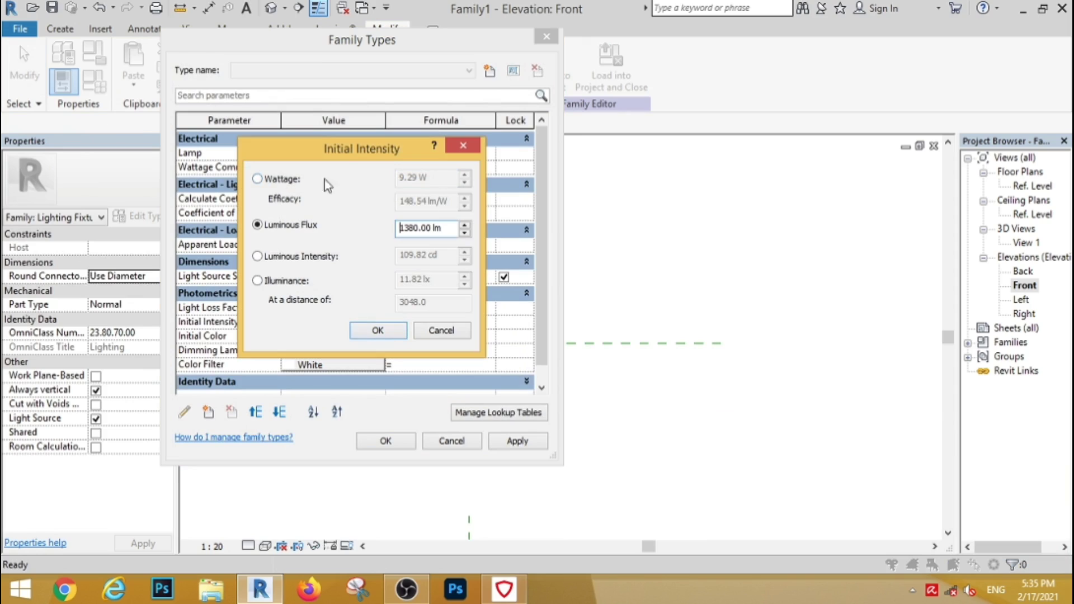
{"action": "left_click", "coordinate": [258, 179]}
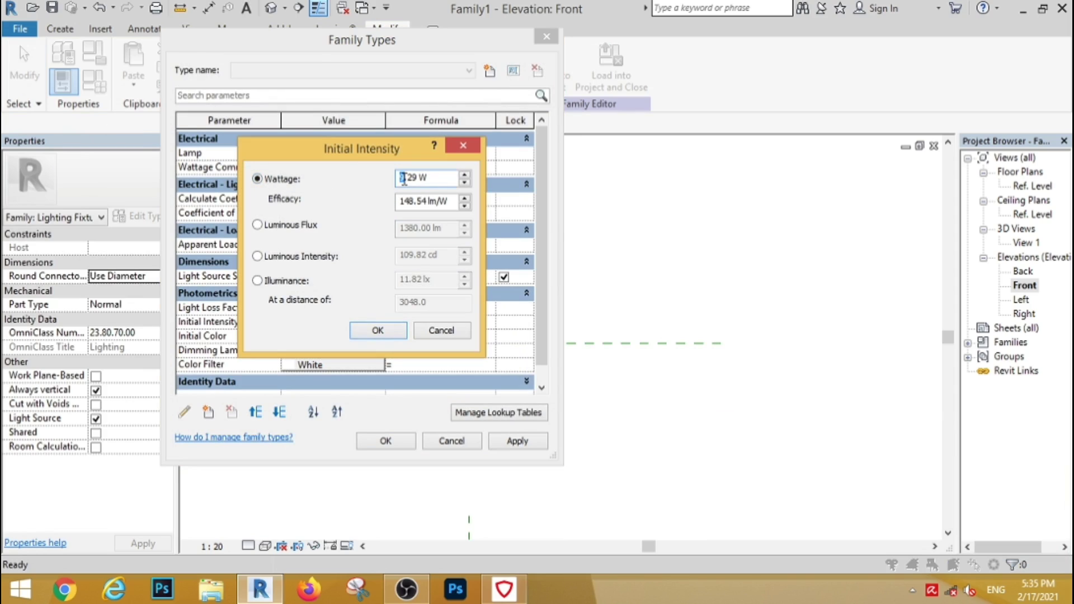
{"action": "left_click", "coordinate": [377, 330]}
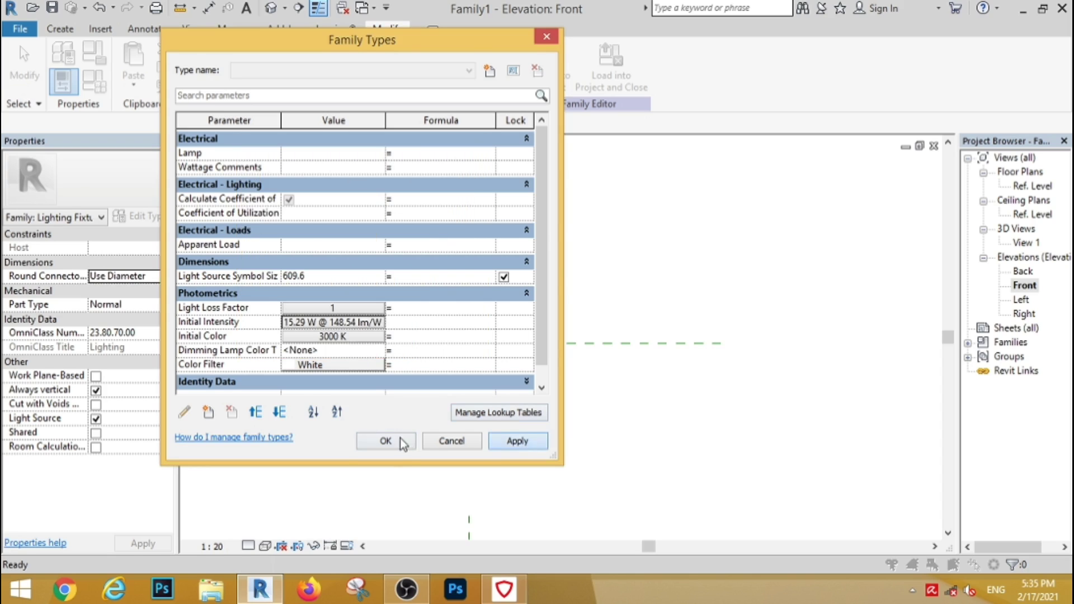
{"action": "left_click", "coordinate": [400, 439]}
- Assign the library material Air to the thin disc extrusion
{"action": "scroll", "coordinate": [485, 365], "scroll_direction": "up", "scroll_amount": 5}
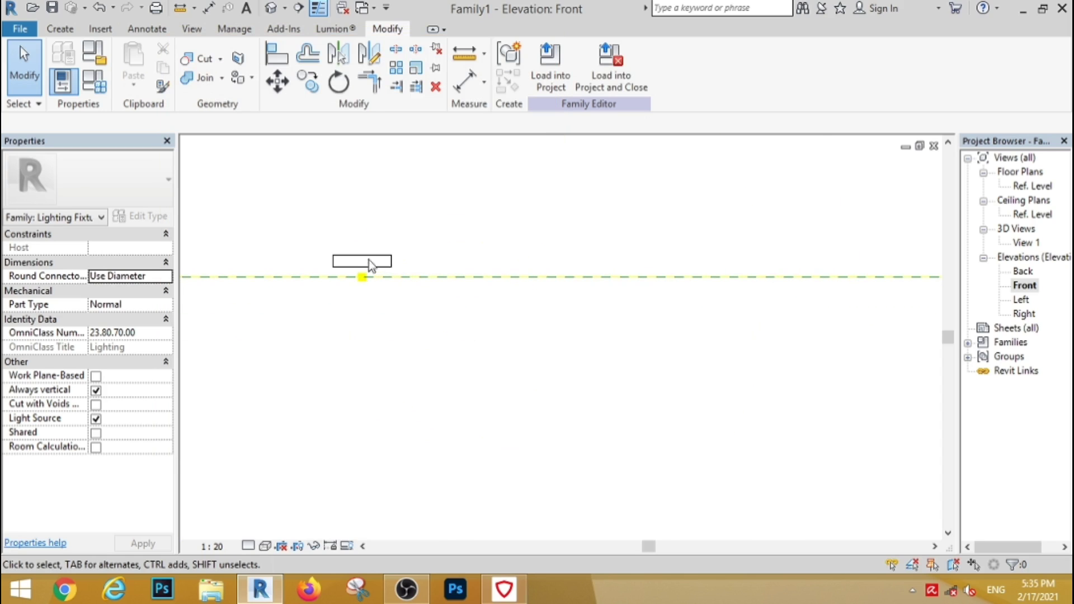
{"action": "left_click", "coordinate": [367, 260]}
{"action": "left_click", "coordinate": [159, 348]}
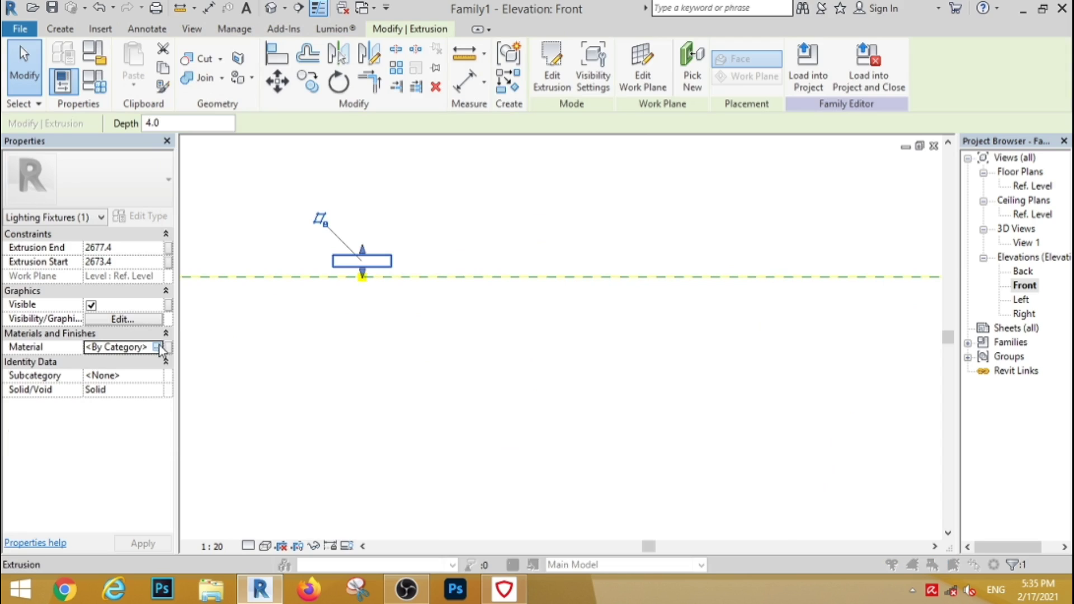
{"action": "left_click", "coordinate": [159, 346]}
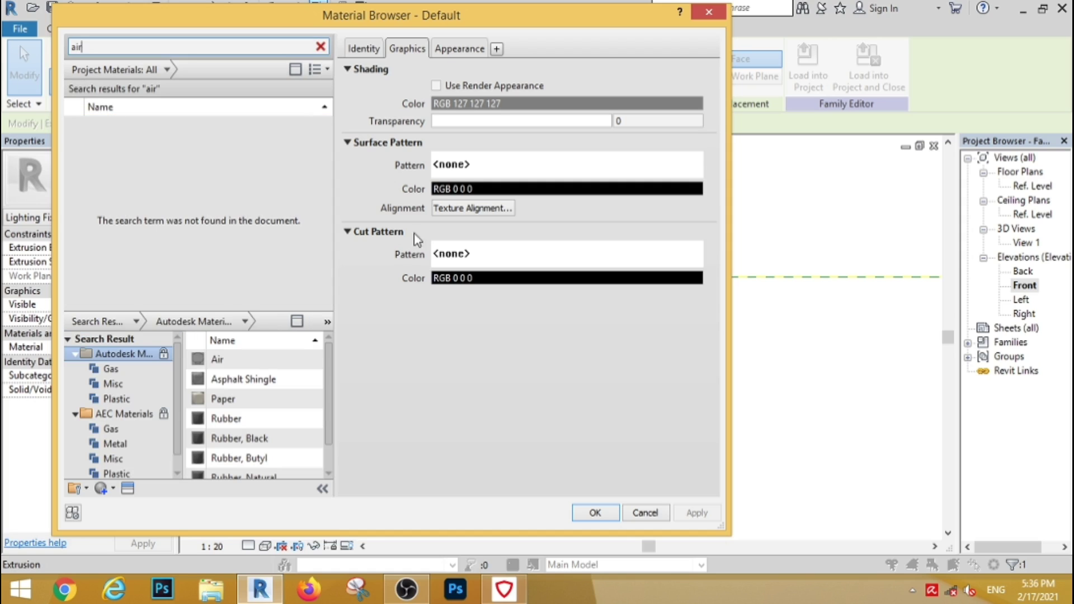
{"action": "left_click", "coordinate": [317, 359]}
{"action": "left_click", "coordinate": [595, 513]}
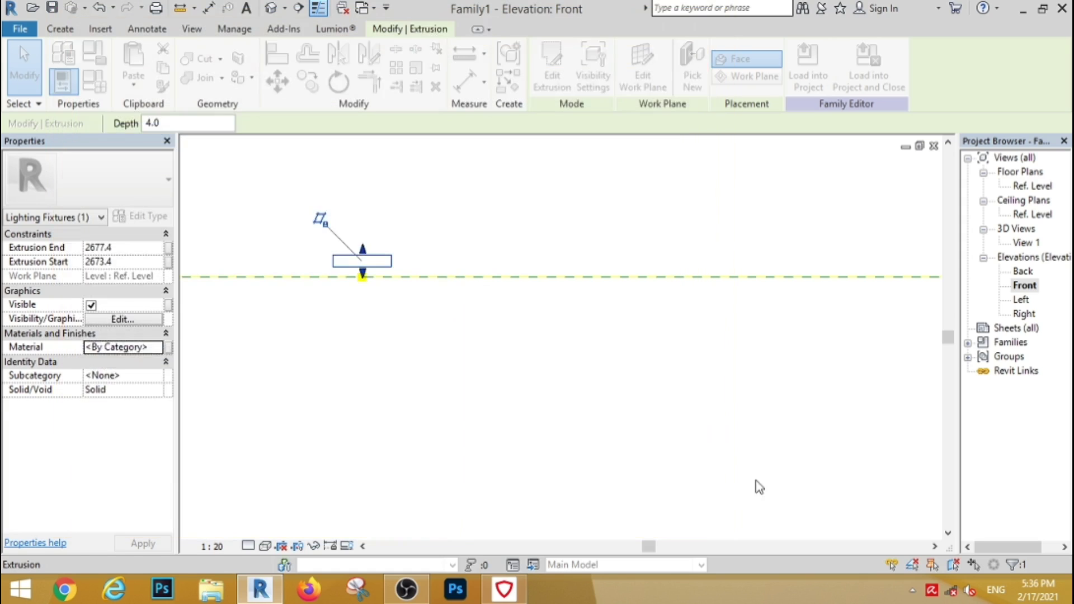
{"action": "left_click", "coordinate": [521, 431]}
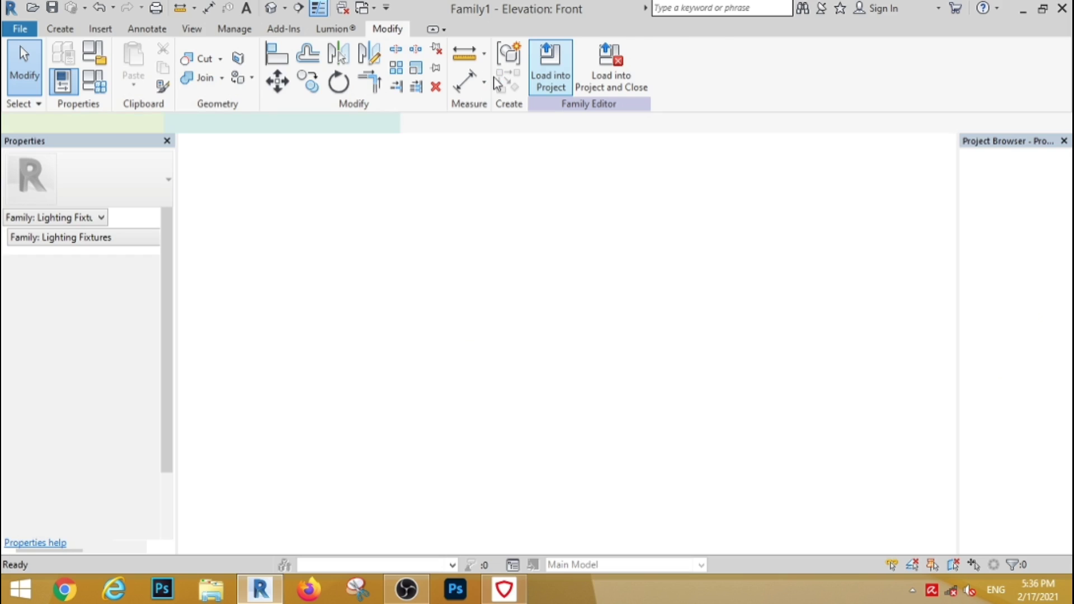
- Load the fixture family into Project1 and place one light in the Level 1 ceiling plan, just outside the light strip's upper-left corner
{"action": "double_click", "coordinate": [1027, 244]}
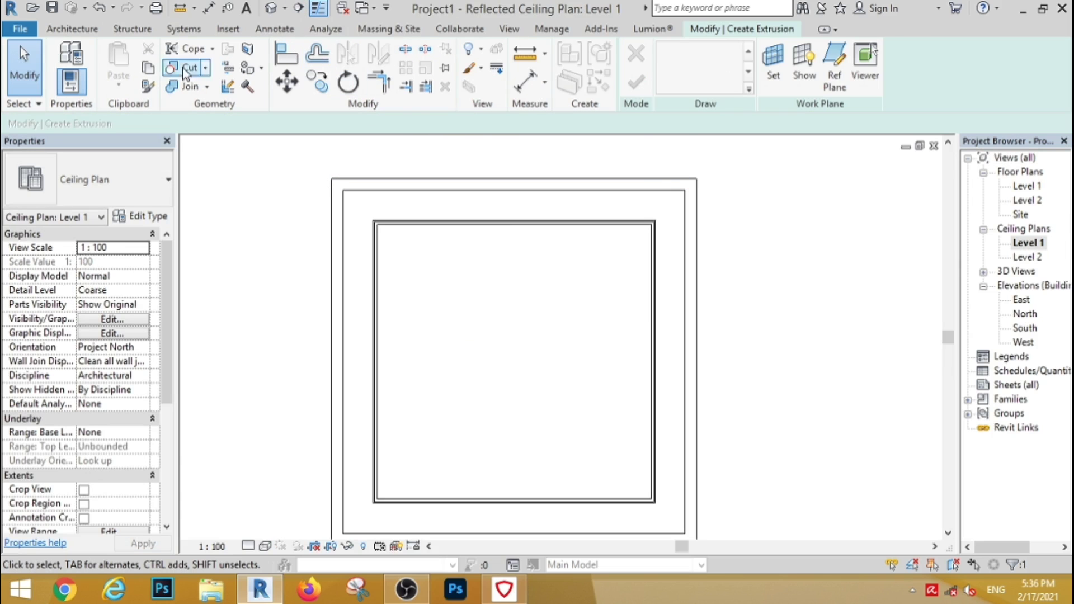
{"action": "left_click", "coordinate": [71, 29]}
{"action": "left_click", "coordinate": [190, 61]}
{"action": "scroll", "coordinate": [365, 221], "scroll_direction": "up", "scroll_amount": 3}
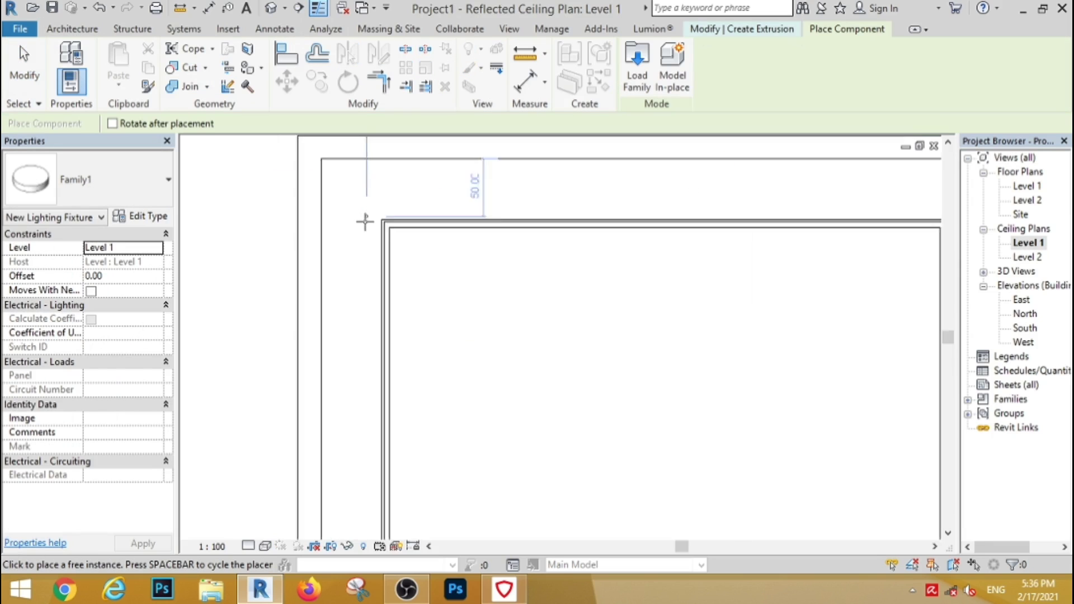
{"action": "scroll", "coordinate": [364, 221], "scroll_direction": "up", "scroll_amount": 3}
{"action": "left_click", "coordinate": [488, 196]}
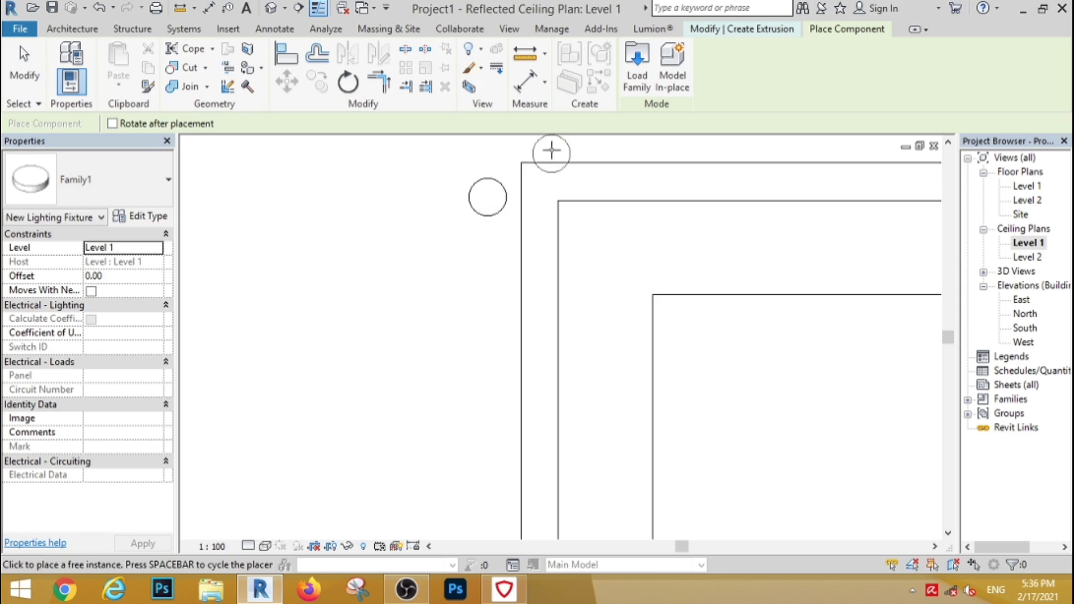
{"action": "scroll", "coordinate": [546, 156], "scroll_direction": "down", "scroll_amount": 2}
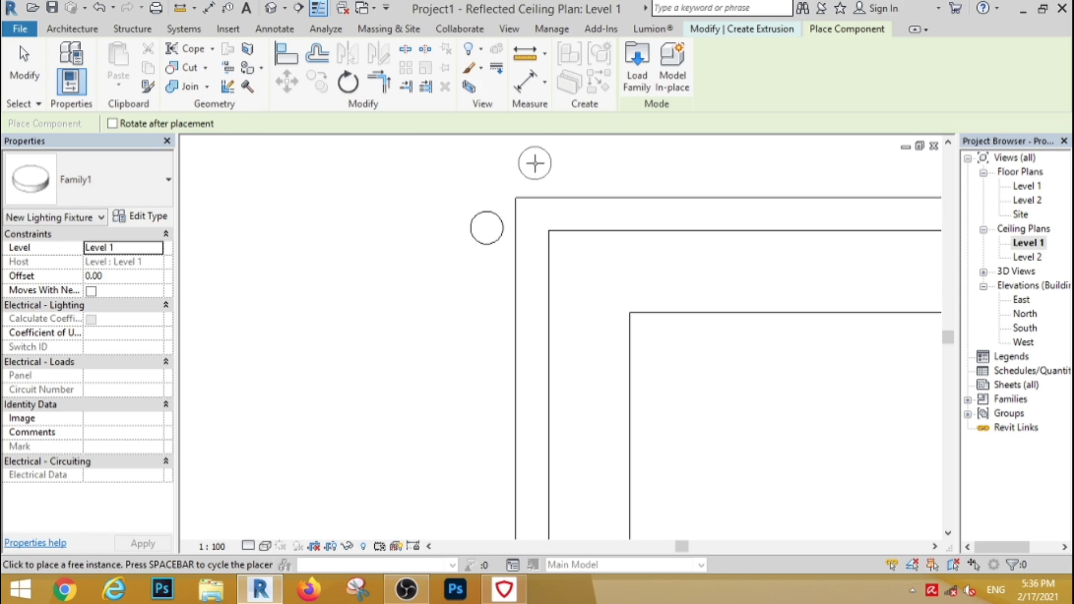
{"action": "key", "text": "Escape"}
- In the South elevation, raise the placed light until its top meets the underside of the upper ceiling layer
{"action": "scroll", "coordinate": [311, 204], "scroll_direction": "down", "scroll_amount": 2}
{"action": "double_click", "coordinate": [1025, 329]}
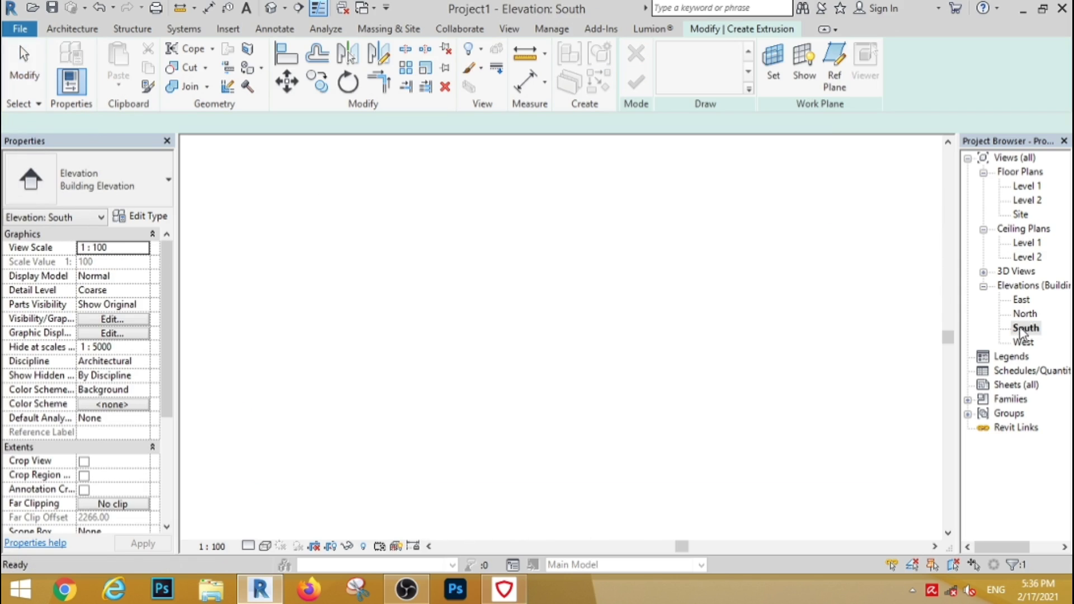
{"action": "scroll", "coordinate": [434, 361], "scroll_direction": "up", "scroll_amount": 5}
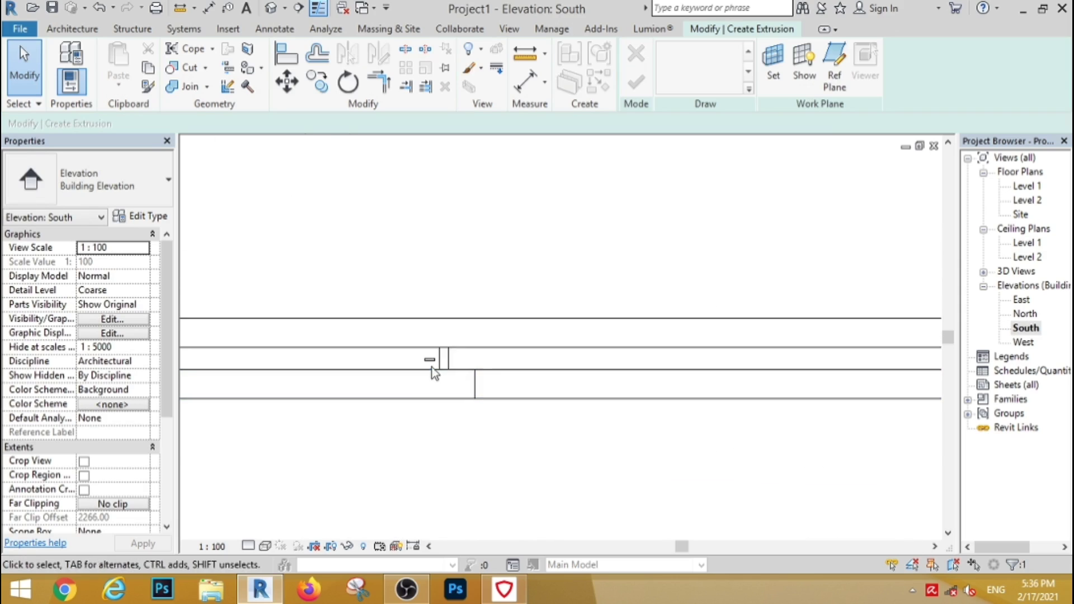
{"action": "scroll", "coordinate": [432, 369], "scroll_direction": "up", "scroll_amount": 2}
{"action": "left_click", "coordinate": [433, 333]}
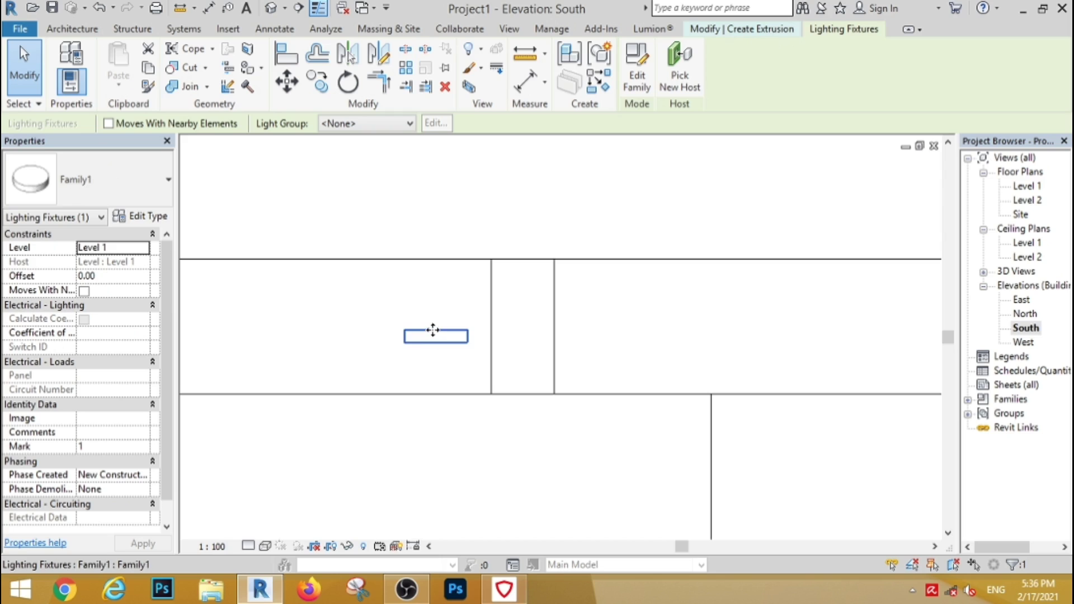
{"action": "left_click_drag", "start_coordinate": [433, 330], "coordinate": [434, 260]}
{"action": "left_click", "coordinate": [427, 300]}
{"action": "scroll", "coordinate": [407, 325], "scroll_direction": "down", "scroll_amount": 2}
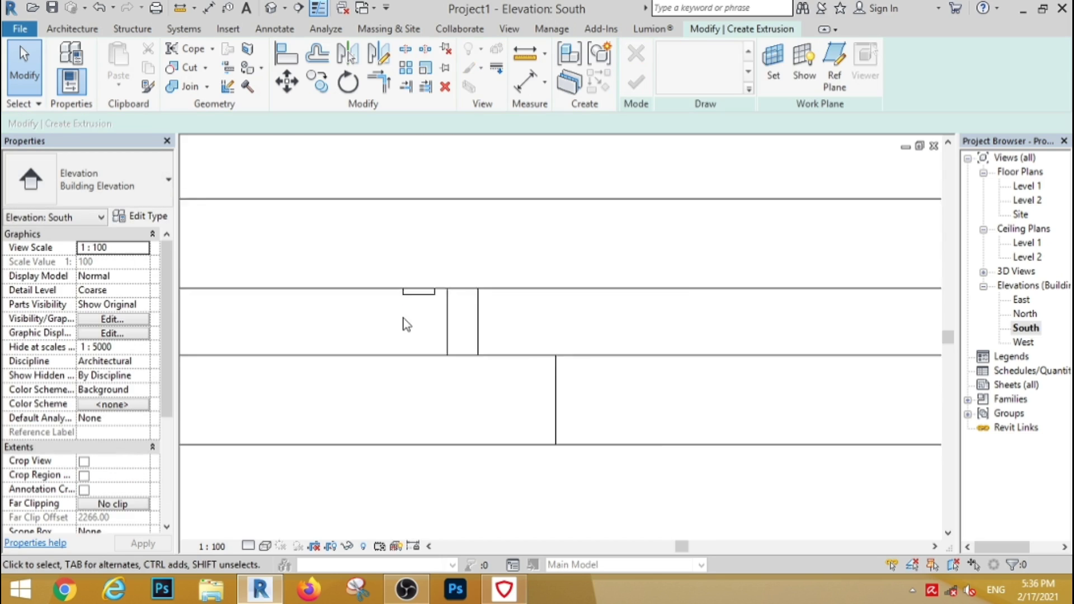
{"action": "scroll", "coordinate": [407, 325], "scroll_direction": "down", "scroll_amount": 3}
- In the Level 1 ceiling plan, copy the light to just above the strip's upper-left corner
{"action": "double_click", "coordinate": [1028, 243]}
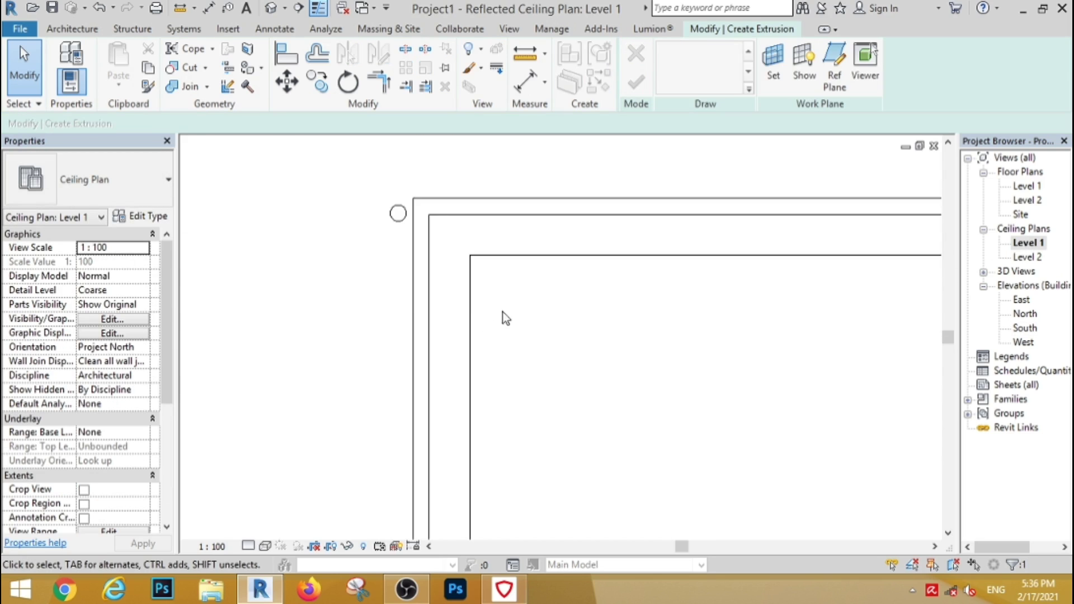
{"action": "left_click", "coordinate": [371, 250]}
{"action": "key", "text": "c"}
{"action": "key", "text": "o"}
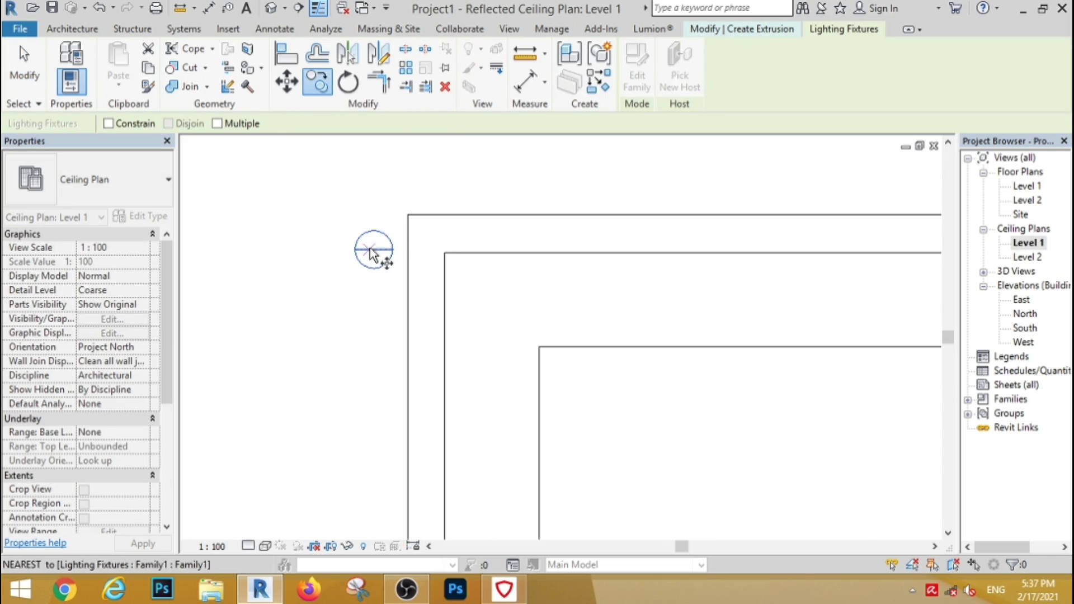
{"action": "left_click", "coordinate": [373, 250]}
{"action": "left_click", "coordinate": [440, 197]}
{"action": "scroll", "coordinate": [386, 184], "scroll_direction": "down", "scroll_amount": 3}
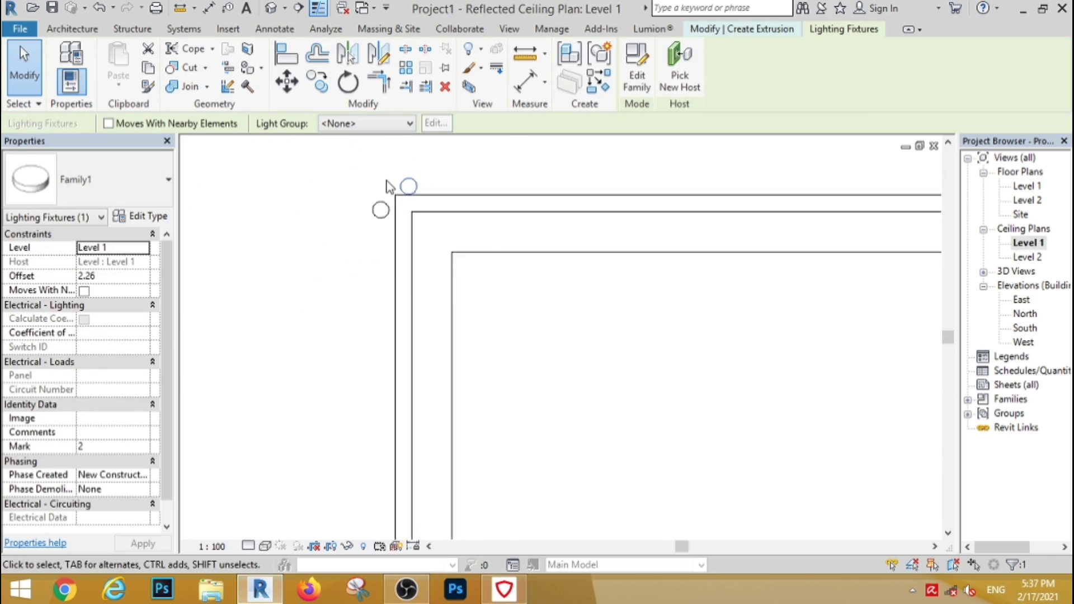
{"action": "scroll", "coordinate": [436, 148], "scroll_direction": "up", "scroll_amount": 3, "text": "ctrl"}
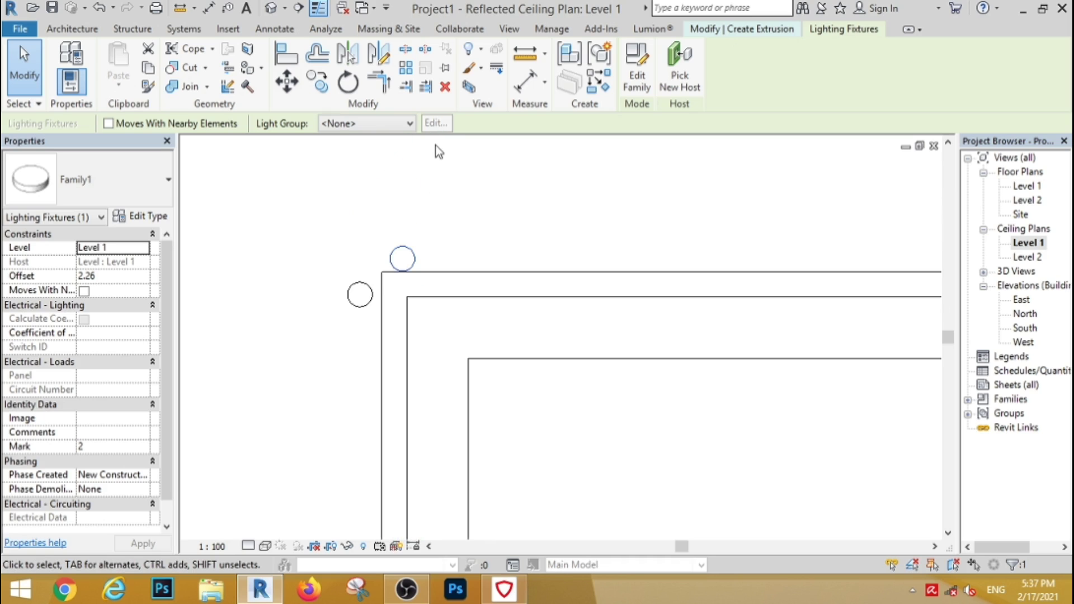
{"action": "key", "text": "Escape"}
- Copy the light above the upper-left corner across to the strip's upper-right corner, with Constrain turned on
{"action": "left_click", "coordinate": [402, 253]}
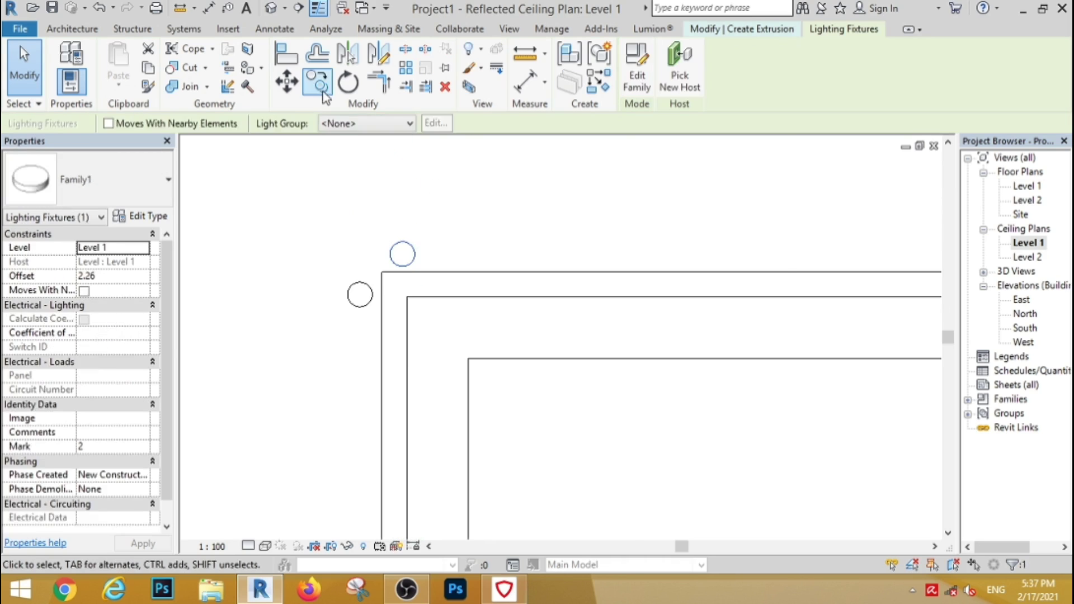
{"action": "left_click", "coordinate": [317, 81]}
{"action": "left_click", "coordinate": [403, 254]}
{"action": "scroll", "coordinate": [770, 264], "scroll_direction": "down", "scroll_amount": 5}
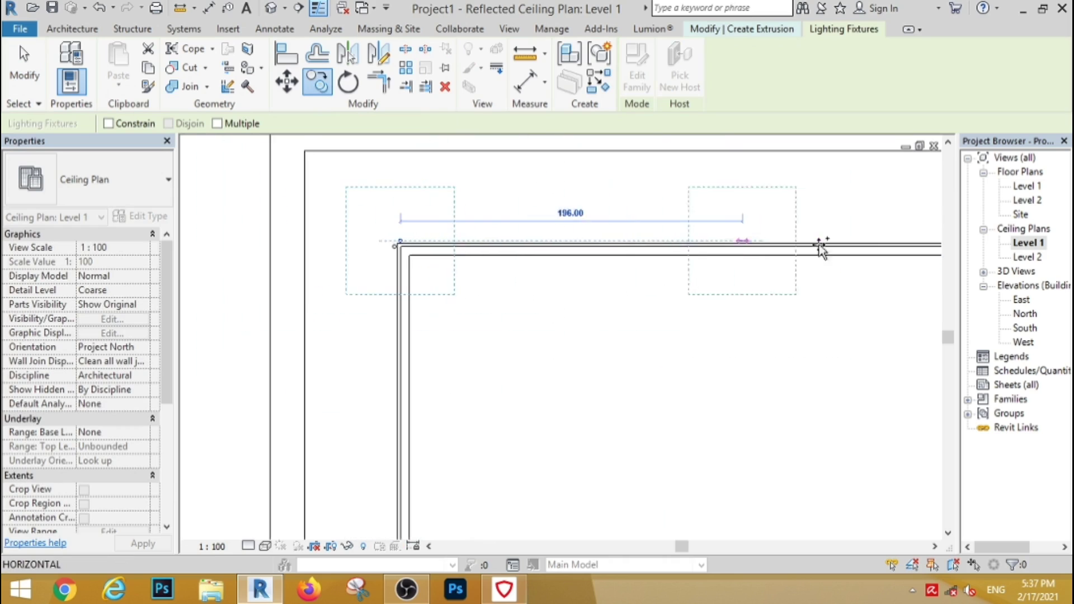
{"action": "scroll", "coordinate": [883, 244], "scroll_direction": "up", "scroll_amount": 5}
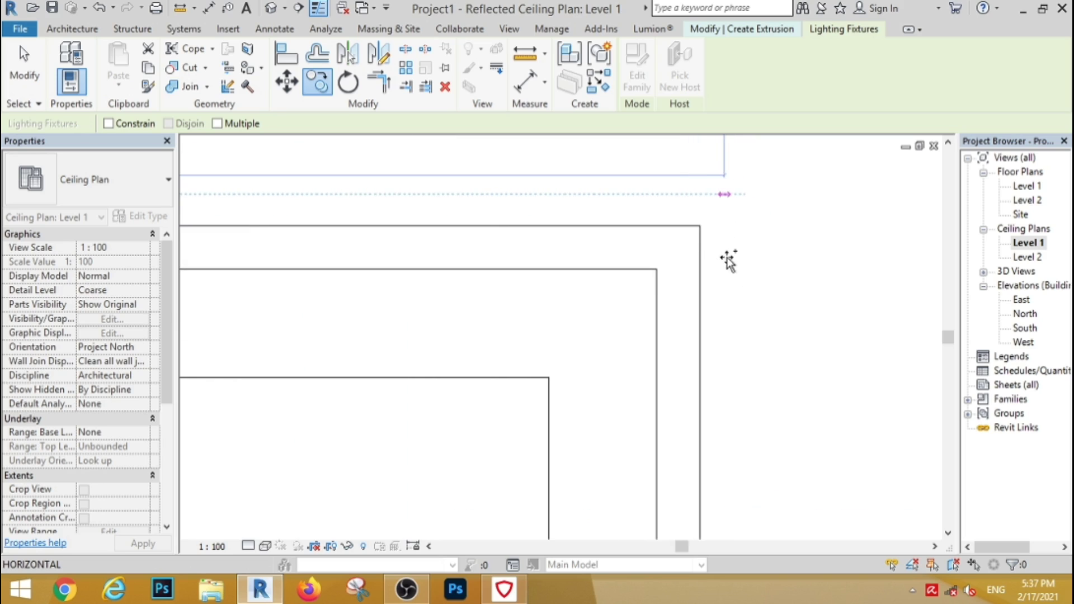
{"action": "left_click", "coordinate": [108, 124]}
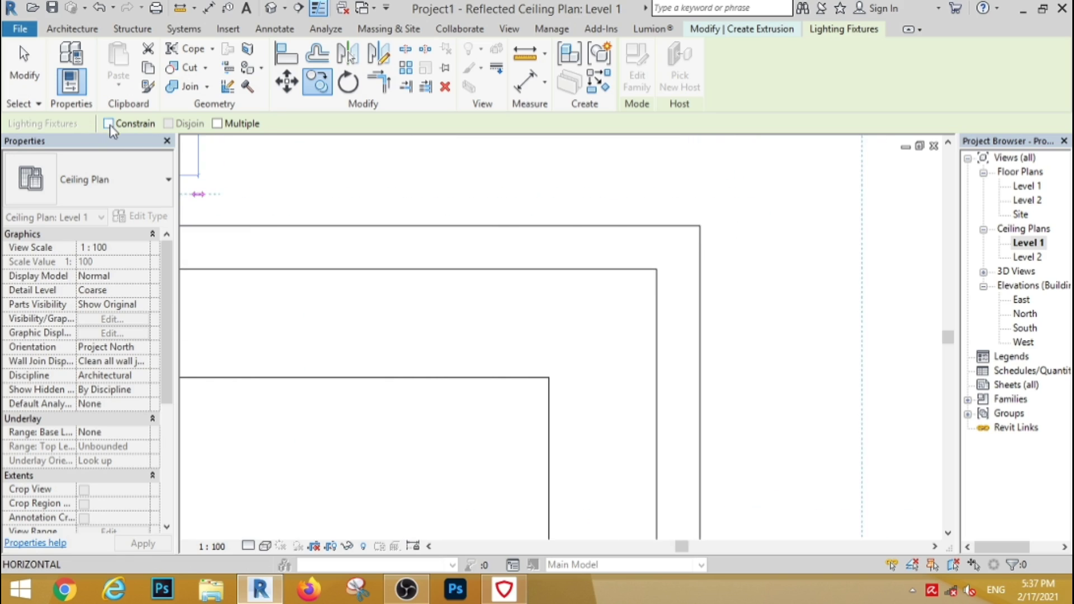
{"action": "left_click", "coordinate": [721, 247]}
- Move the copied light straight down so it sits just outside the strip's right edge near the corner
{"action": "left_click", "coordinate": [286, 81]}
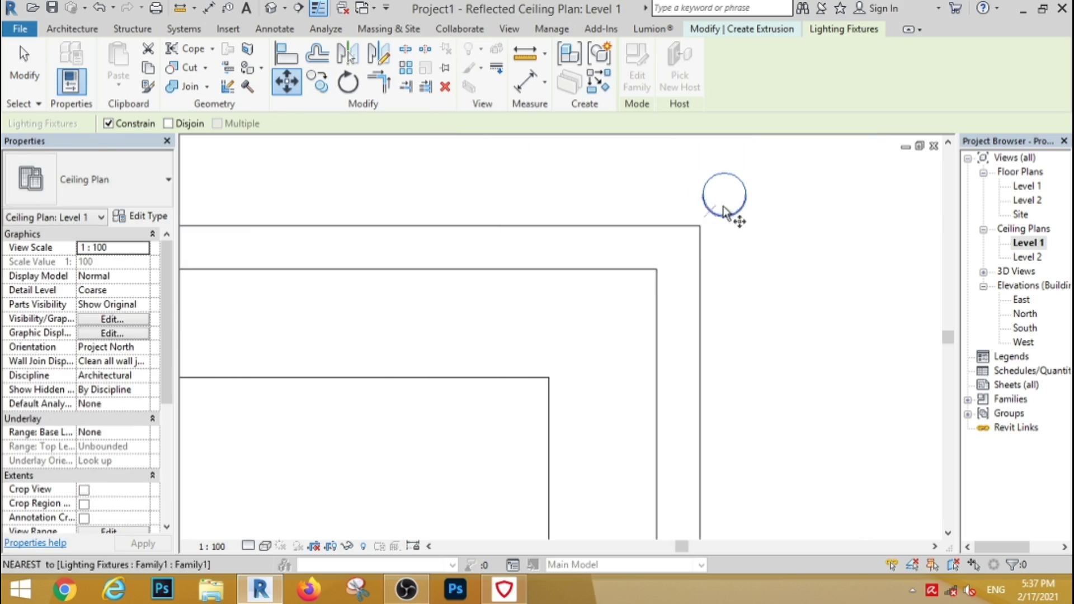
{"action": "left_click", "coordinate": [722, 195]}
{"action": "left_click", "coordinate": [720, 254]}
- Array the light above the upper-left corner into 100 lights along the strip's top edge, with the last at the upper-right corner
{"action": "scroll", "coordinate": [721, 253], "scroll_direction": "down", "scroll_amount": 5}
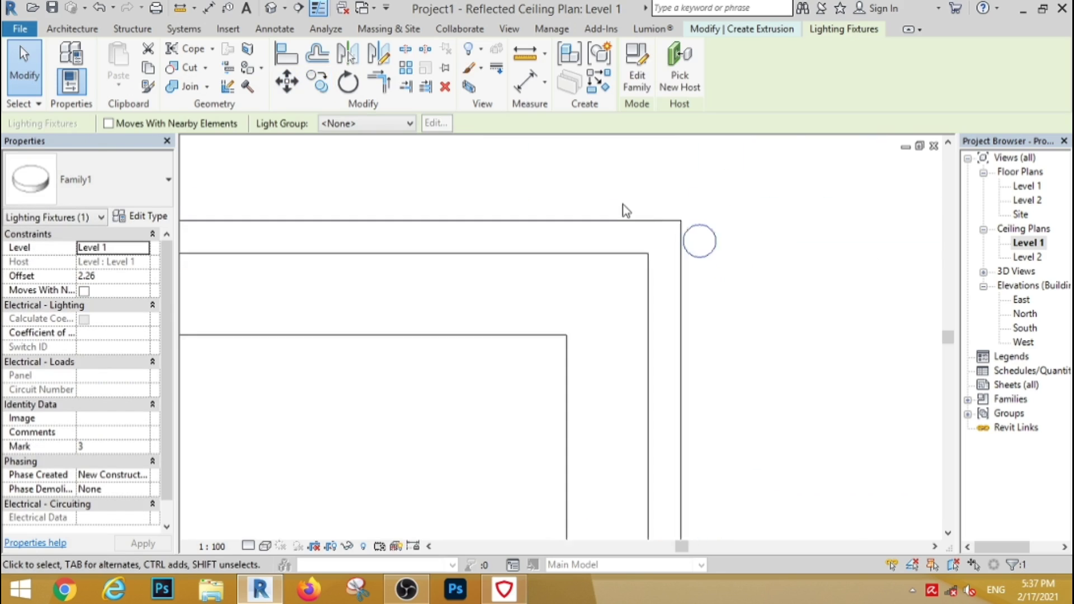
{"action": "scroll", "coordinate": [309, 226], "scroll_direction": "up", "scroll_amount": 3}
{"action": "scroll", "coordinate": [308, 226], "scroll_direction": "up", "scroll_amount": 3}
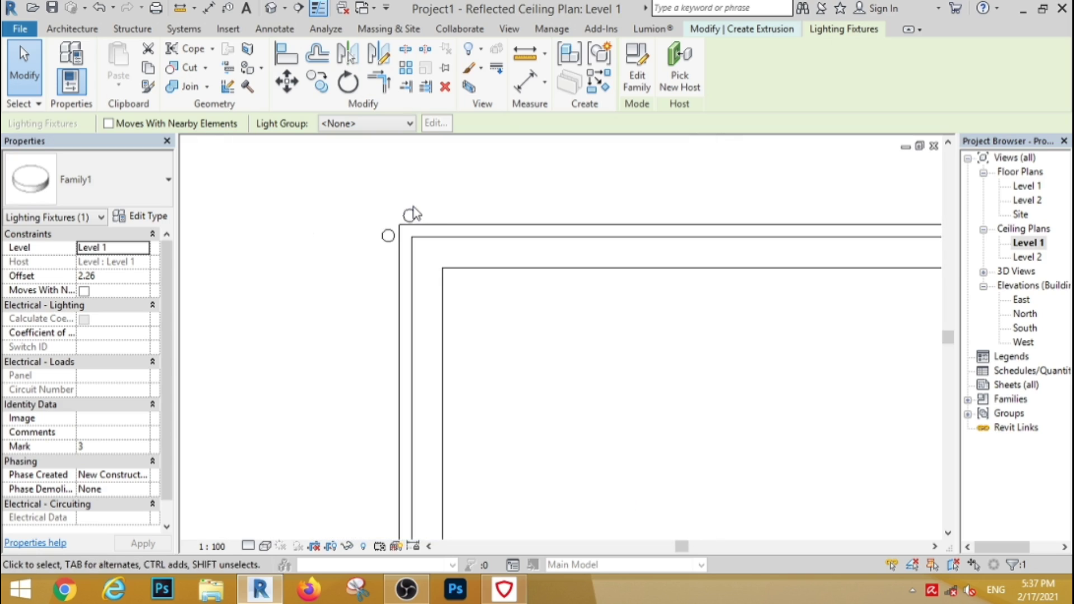
{"action": "left_click", "coordinate": [409, 215]}
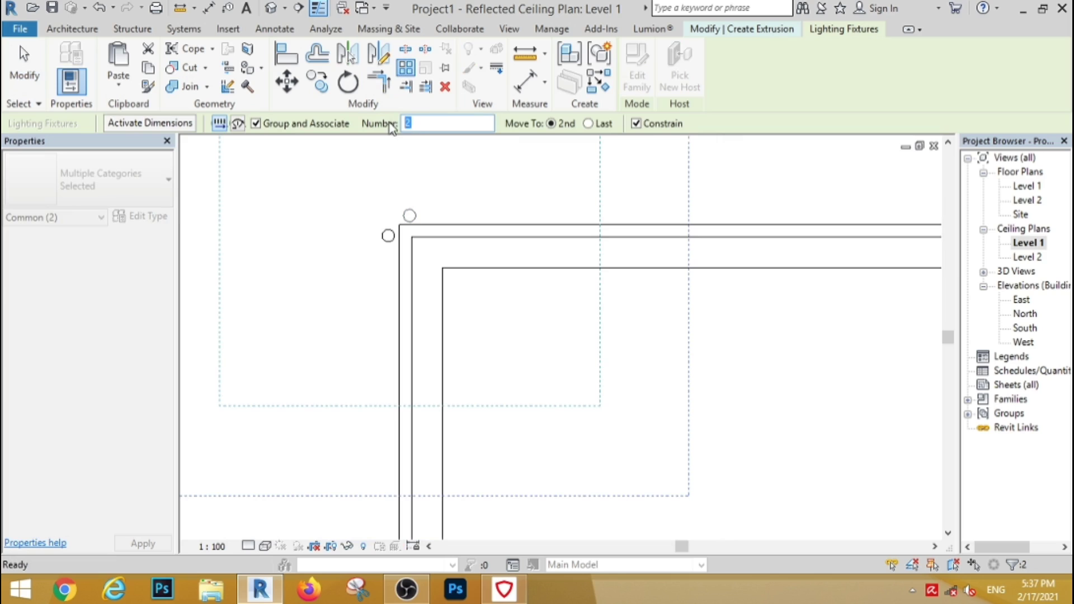
{"action": "left_click", "coordinate": [409, 222]}
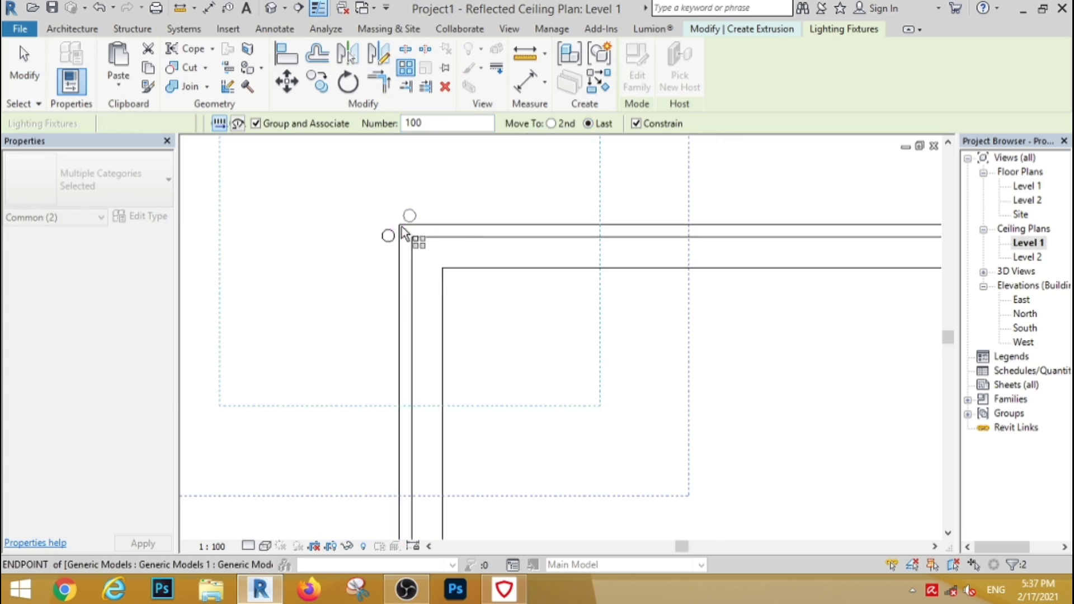
{"action": "scroll", "coordinate": [348, 235], "scroll_direction": "down", "scroll_amount": 6}
{"action": "scroll", "coordinate": [615, 224], "scroll_direction": "up", "scroll_amount": 5}
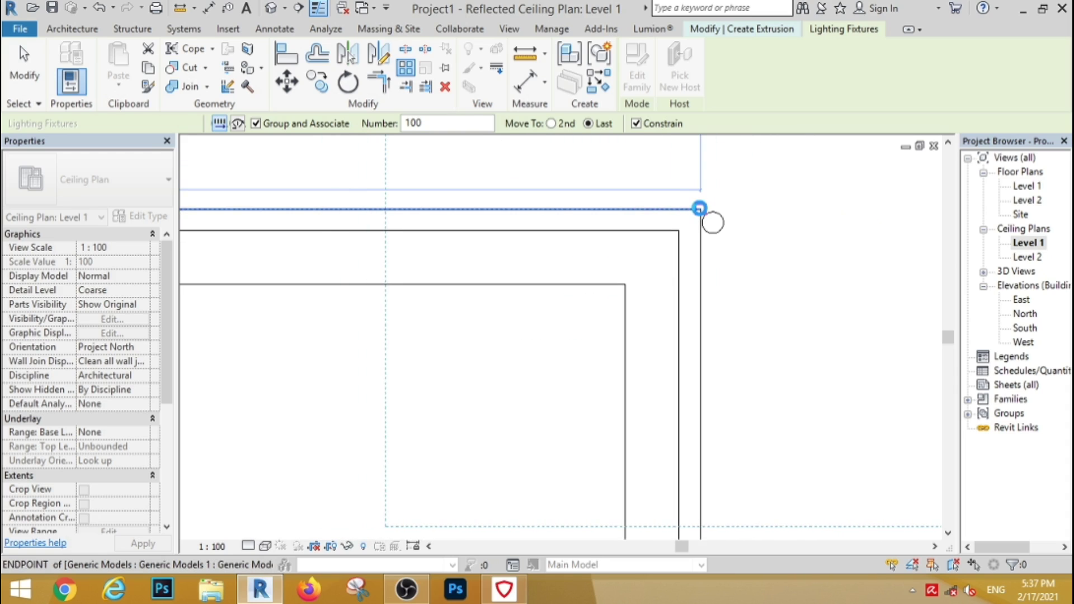
{"action": "left_click", "coordinate": [699, 209]}
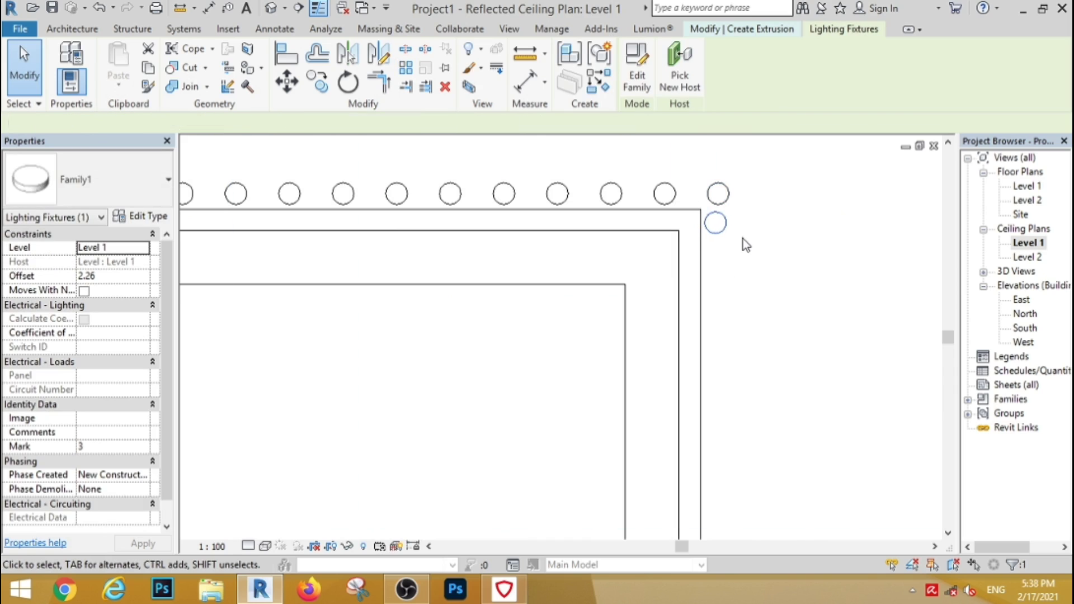
- Array the light just outside the strip's upper-right corner into 100 lights down the right edge, with the last at the lower-right corner
{"action": "left_click", "coordinate": [730, 244]}
{"action": "left_click", "coordinate": [719, 224]}
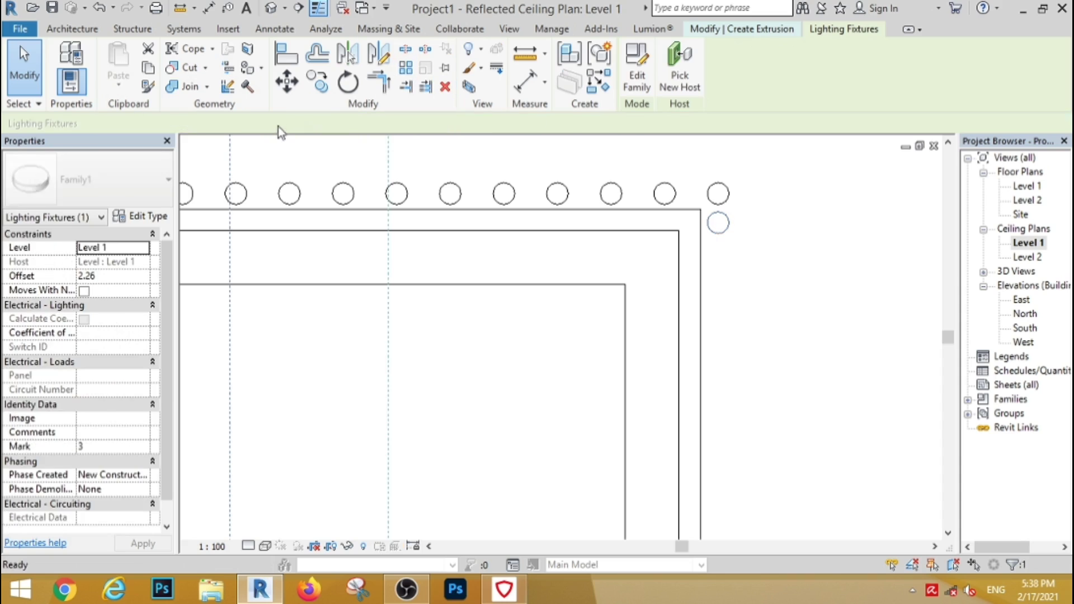
{"action": "type", "text": "ar"}
{"action": "type", "text": "00"}
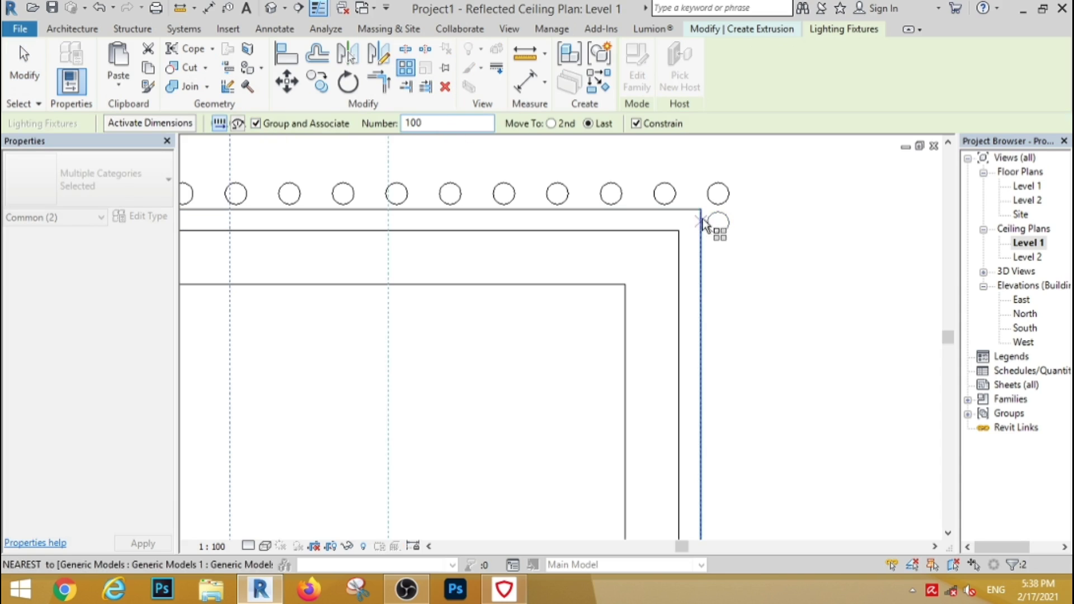
{"action": "left_click", "coordinate": [701, 210]}
{"action": "scroll", "coordinate": [688, 207], "scroll_direction": "down", "scroll_amount": 4}
{"action": "scroll", "coordinate": [669, 336], "scroll_direction": "down", "scroll_amount": 3}
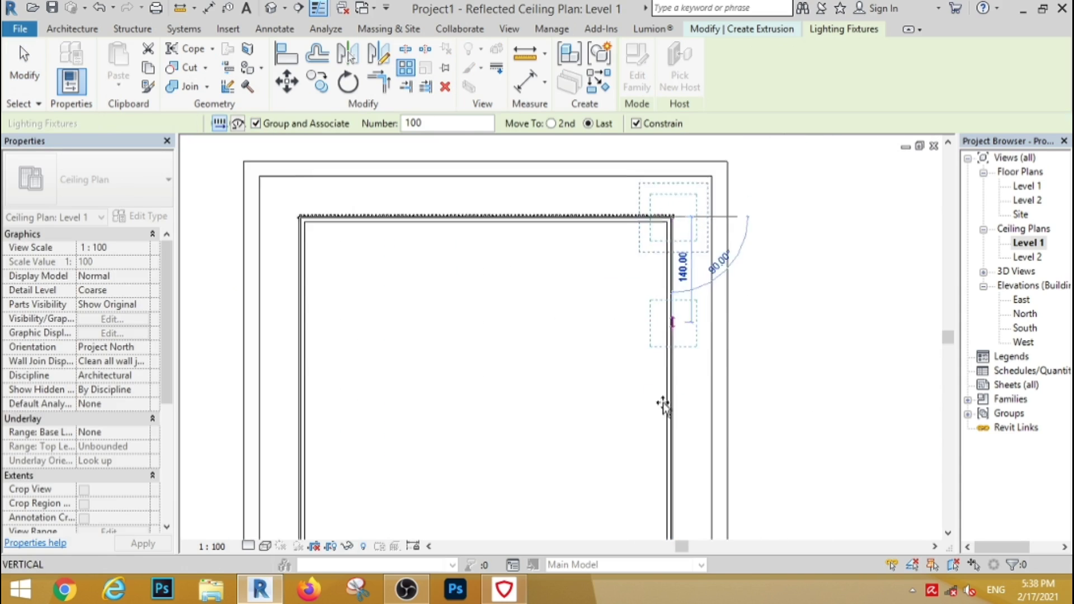
{"action": "scroll", "coordinate": [672, 448], "scroll_direction": "up", "scroll_amount": 5}
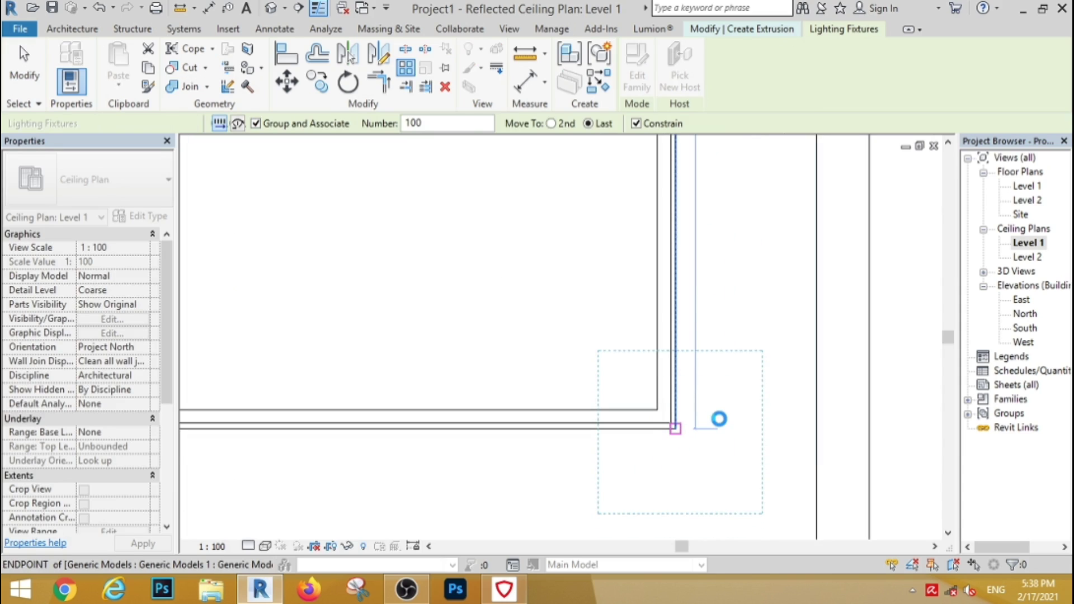
{"action": "left_click", "coordinate": [720, 418]}
- Array the light beside the strip's upper-left corner into 100 lights down the left edge, with the last at the lower-left corner
{"action": "scroll", "coordinate": [744, 380], "scroll_direction": "down", "scroll_amount": 5}
{"action": "scroll", "coordinate": [547, 211], "scroll_direction": "up", "scroll_amount": 5}
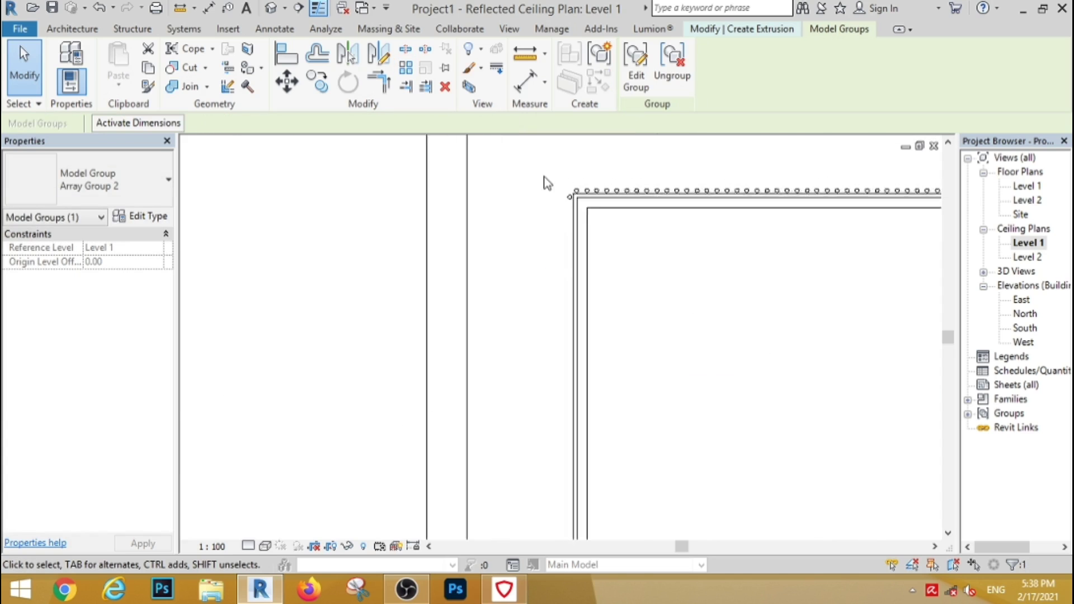
{"action": "left_click", "coordinate": [604, 225]}
{"action": "left_click", "coordinate": [380, 83]}
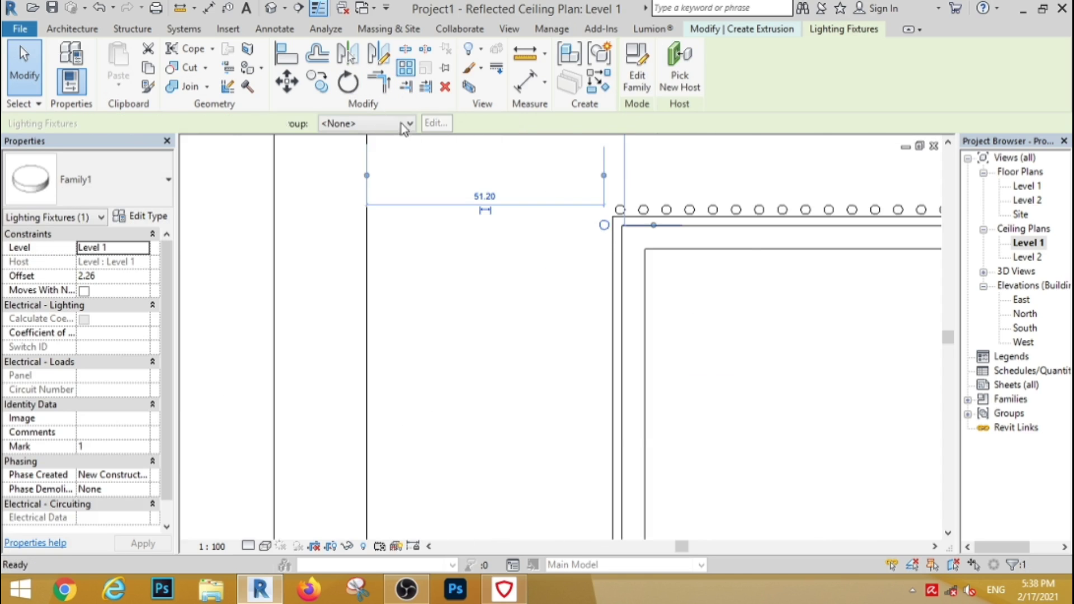
{"action": "left_click", "coordinate": [612, 217]}
{"action": "scroll", "coordinate": [568, 211], "scroll_direction": "down", "scroll_amount": 6}
{"action": "scroll", "coordinate": [561, 381], "scroll_direction": "up", "scroll_amount": 5}
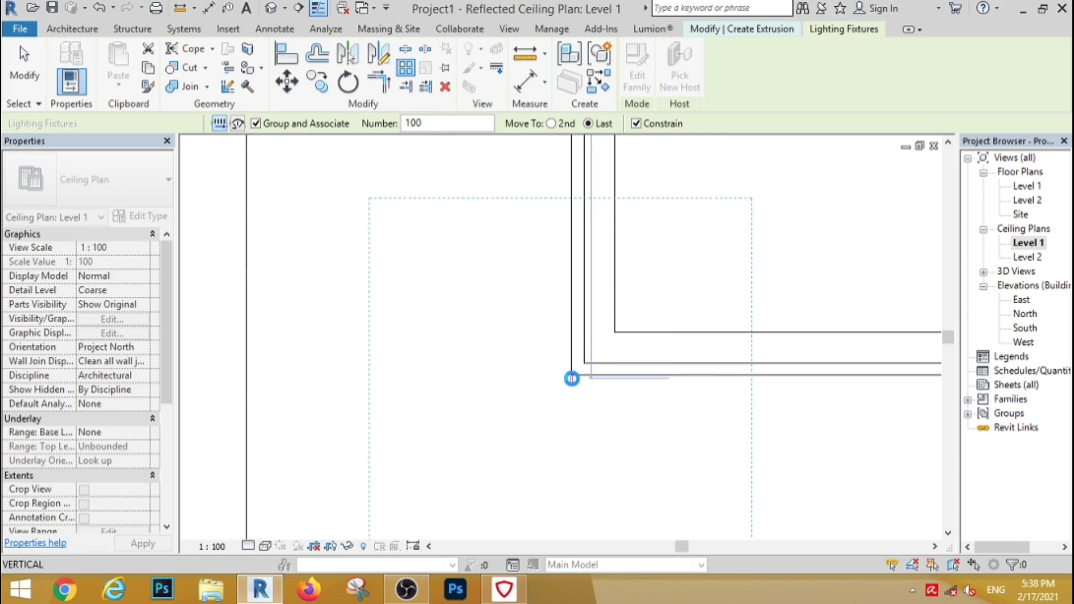
{"action": "left_click", "coordinate": [572, 378]}
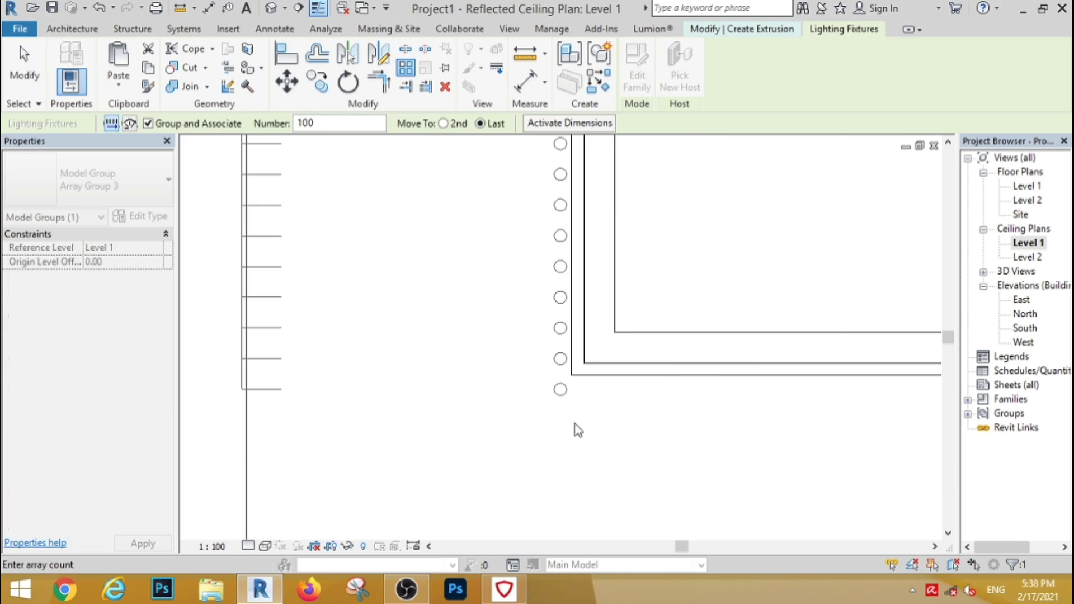
{"action": "key", "text": "Return"}
- Array the last light at the lower-left corner into 100 lights along the strip's bottom edge, with the last at the lower-right corner
{"action": "scroll", "coordinate": [473, 353], "scroll_direction": "down", "scroll_amount": 1}
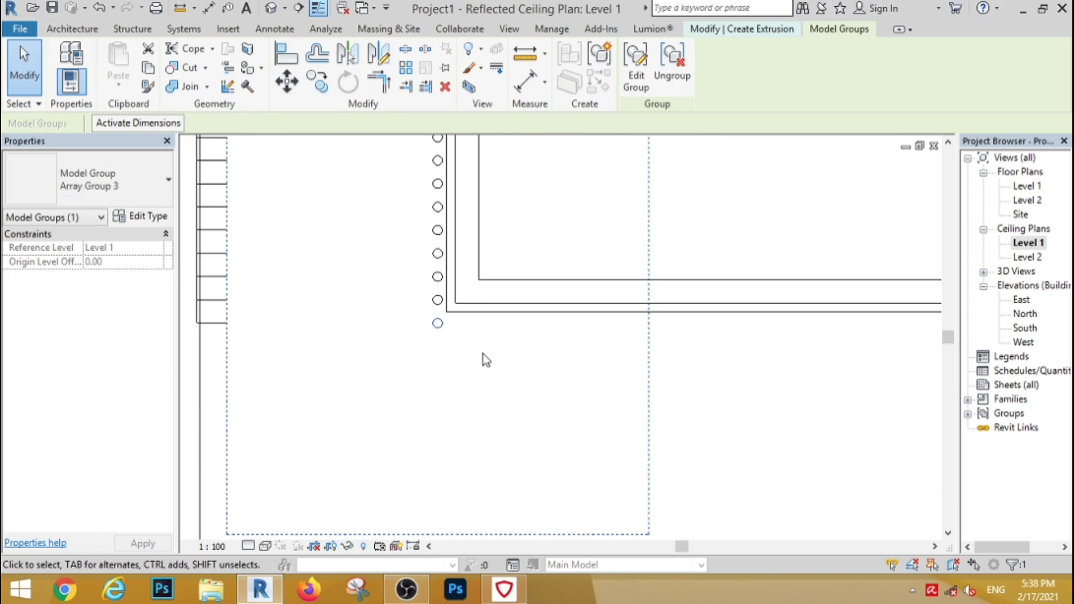
{"action": "left_click", "coordinate": [405, 68]}
{"action": "double_click", "coordinate": [408, 123]}
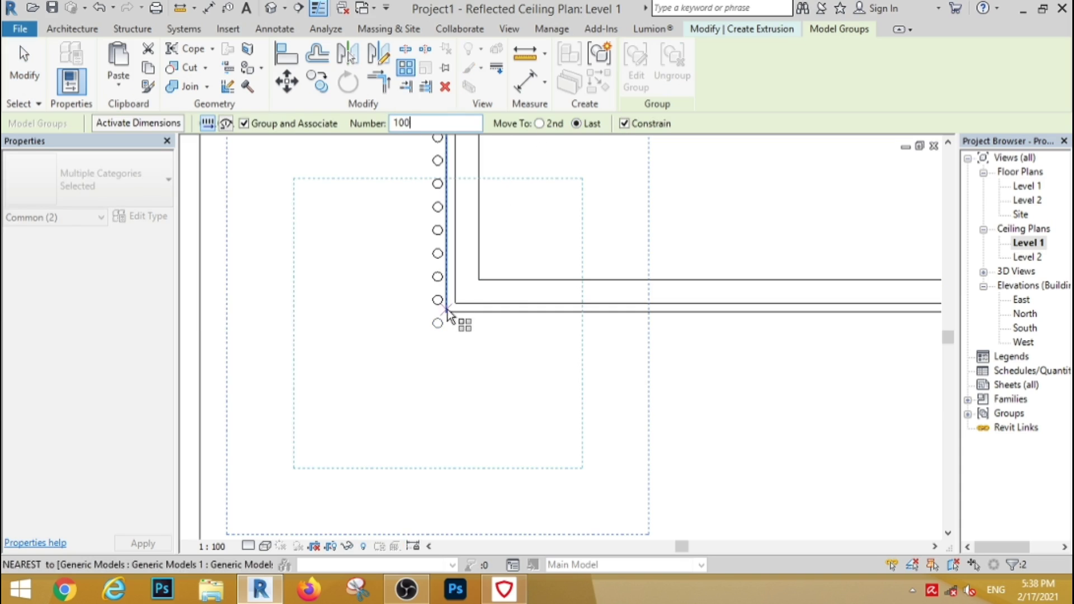
{"action": "left_click", "coordinate": [432, 312]}
{"action": "scroll", "coordinate": [428, 315], "scroll_direction": "up", "scroll_amount": 2}
{"action": "scroll", "coordinate": [426, 315], "scroll_direction": "down", "scroll_amount": 2}
{"action": "scroll", "coordinate": [739, 314], "scroll_direction": "up", "scroll_amount": 7}
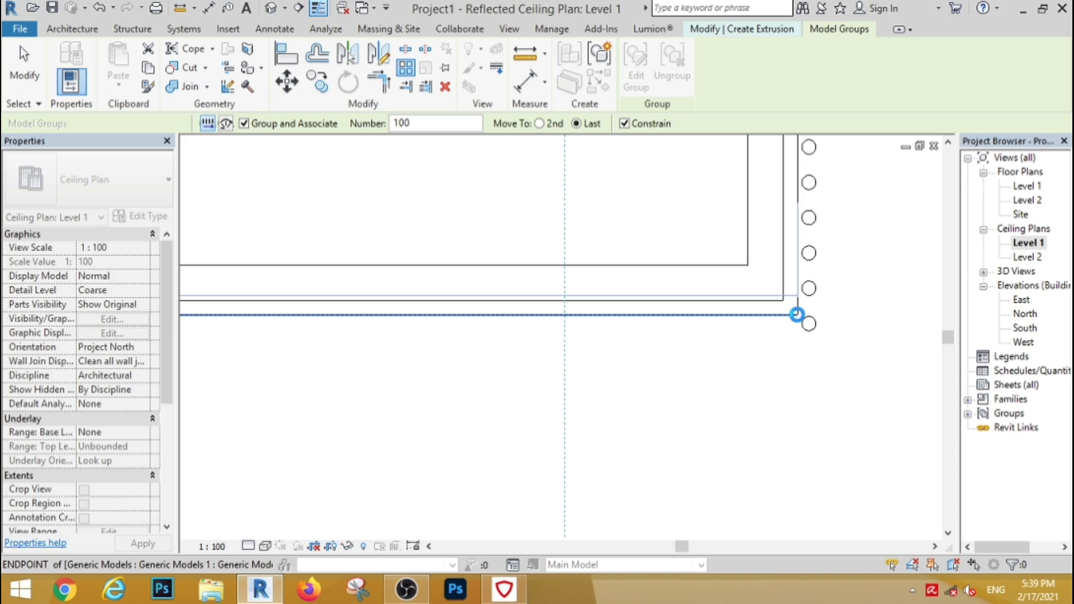
{"action": "left_click", "coordinate": [796, 314]}
{"action": "scroll", "coordinate": [552, 350], "scroll_direction": "down", "scroll_amount": 4}
{"action": "left_click", "coordinate": [446, 263]}
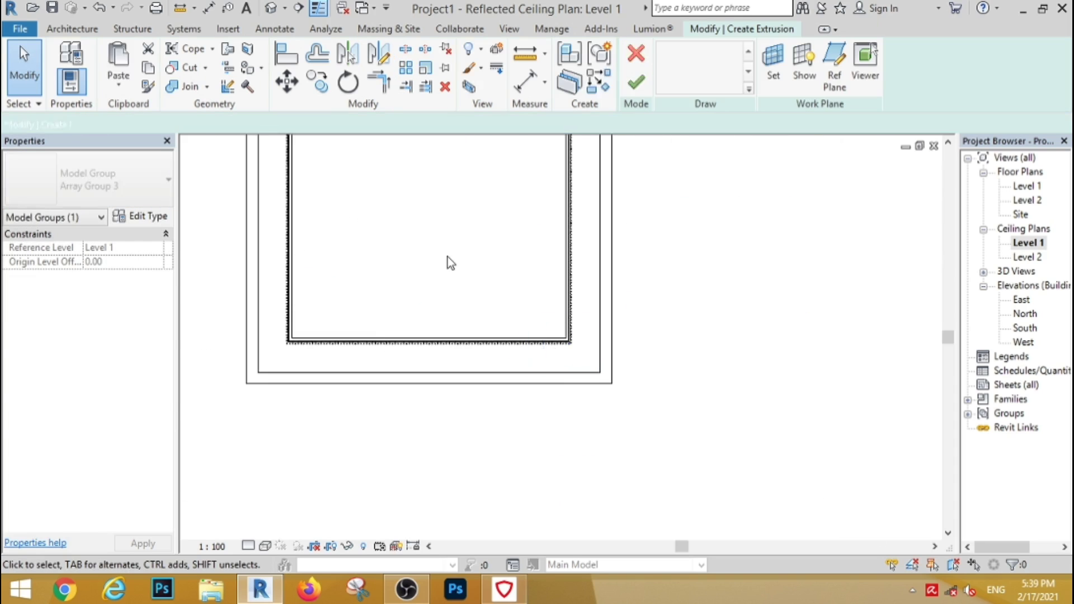
- Move the room's lower wall farther down, away from the light strip, to lengthen the room
{"action": "scroll", "coordinate": [468, 316], "scroll_direction": "down", "scroll_amount": 4}
{"action": "scroll", "coordinate": [451, 311], "scroll_direction": "up", "scroll_amount": 2}
{"action": "left_click", "coordinate": [450, 296]}
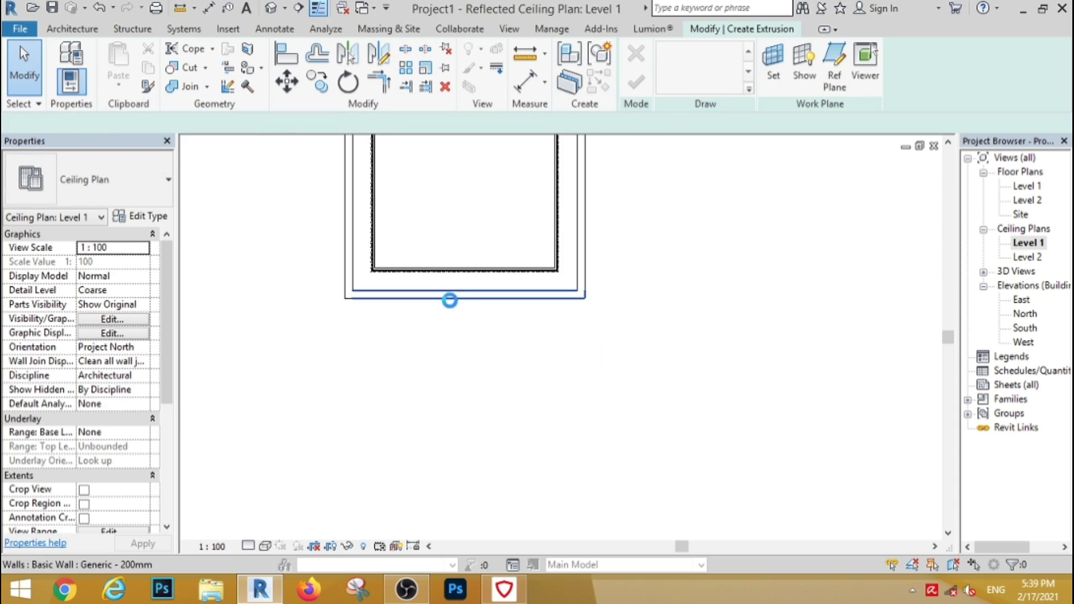
{"action": "left_click_drag", "start_coordinate": [462, 410], "coordinate": [456, 451]}
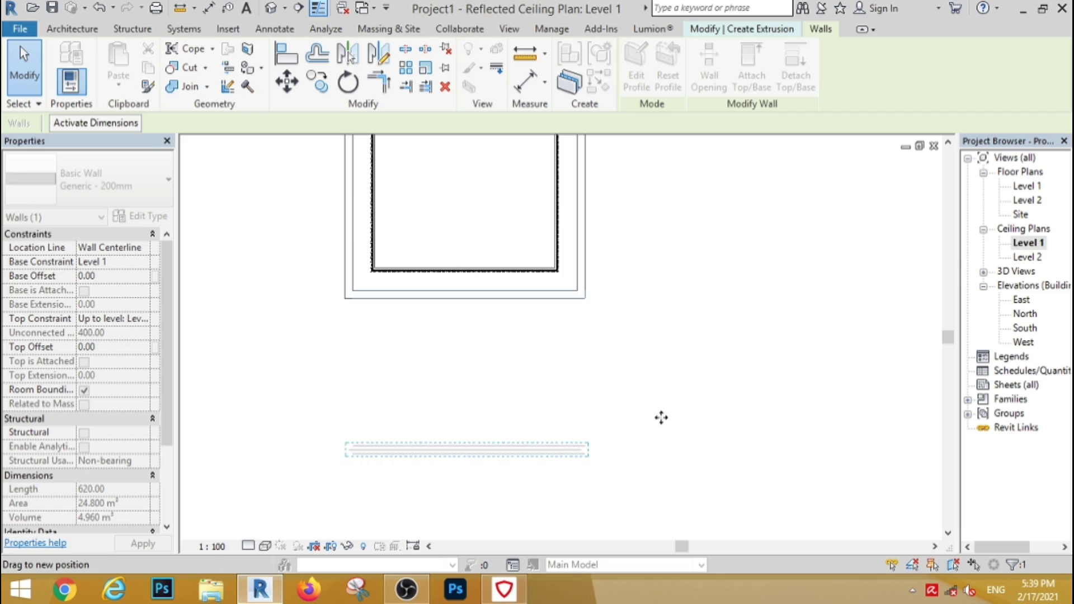
{"action": "left_click", "coordinate": [603, 349]}
- In the Level 1 floor plan, place a perspective camera just inside the lower wall, aimed past the upper wall
{"action": "double_click", "coordinate": [1026, 187]}
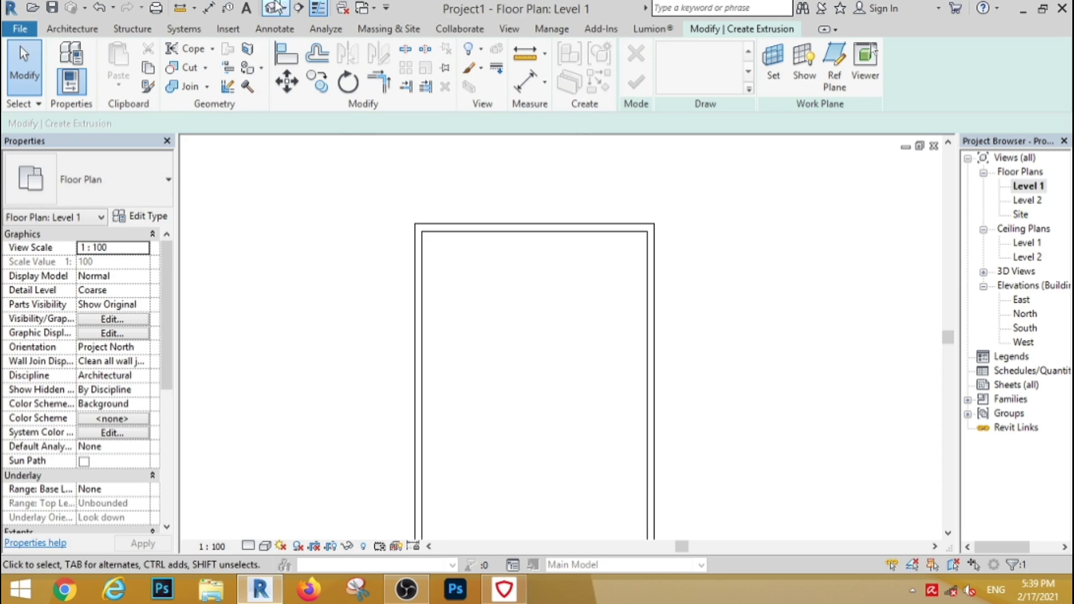
{"action": "left_click", "coordinate": [284, 7]}
{"action": "left_click", "coordinate": [302, 43]}
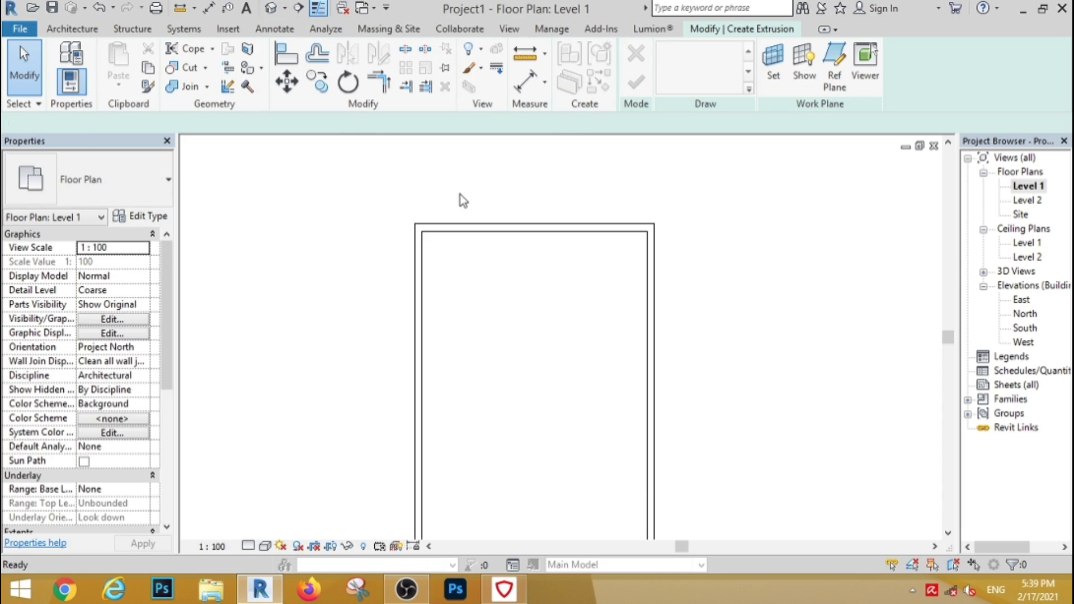
{"action": "left_click", "coordinate": [485, 342]}
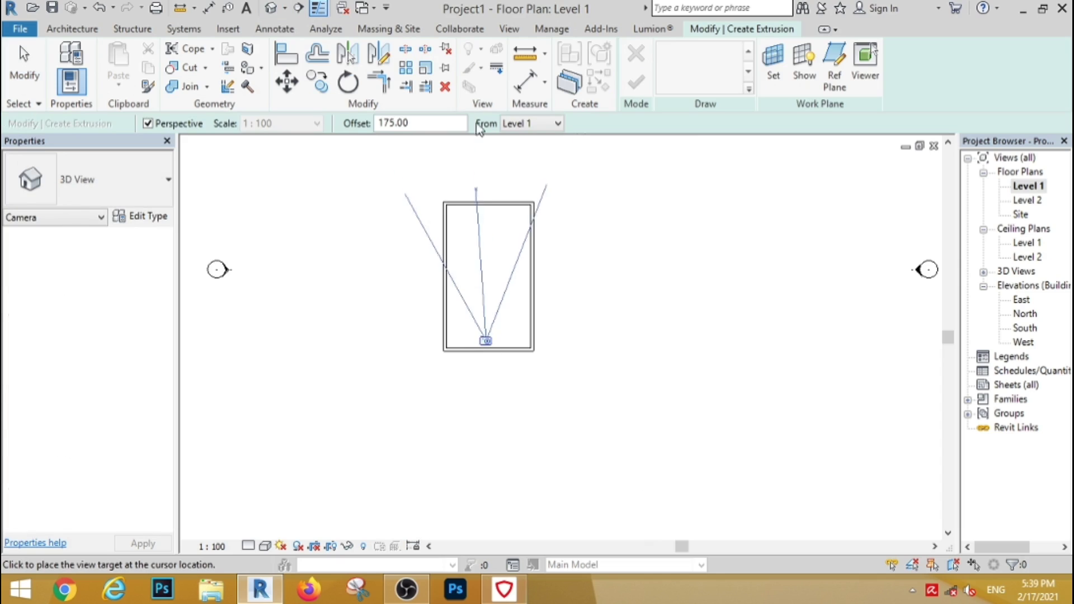
{"action": "left_click", "coordinate": [487, 149]}
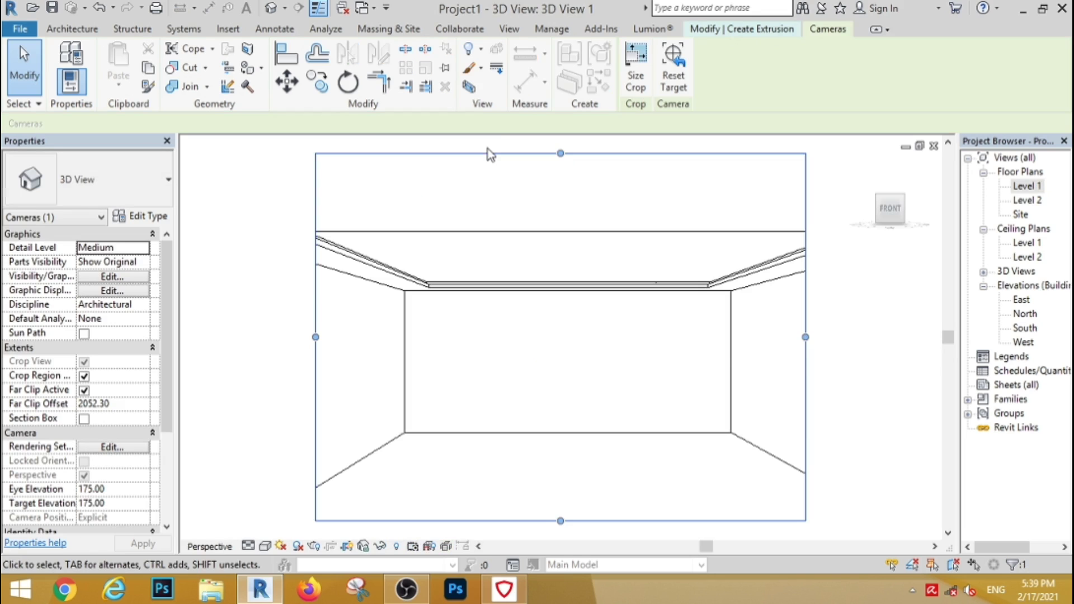
- Tighten the camera view's crop region on all four sides around the room interior and ceiling
{"action": "left_click_drag", "start_coordinate": [560, 154], "coordinate": [560, 236]}
{"action": "left_click_drag", "start_coordinate": [562, 514], "coordinate": [562, 468]}
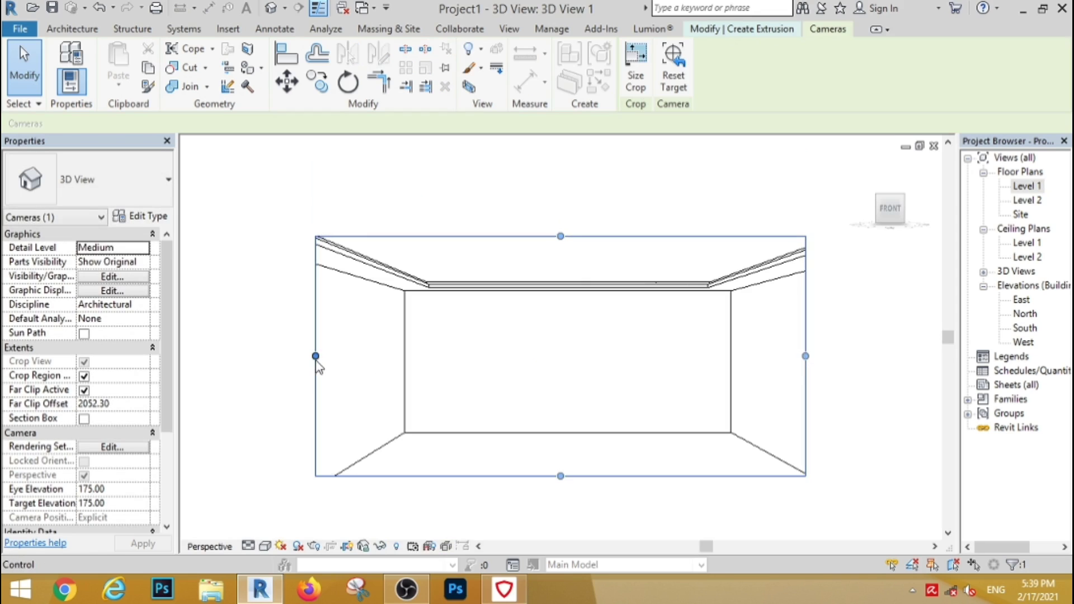
{"action": "left_click_drag", "start_coordinate": [315, 355], "coordinate": [337, 356]}
{"action": "left_click_drag", "start_coordinate": [806, 356], "coordinate": [784, 356]}
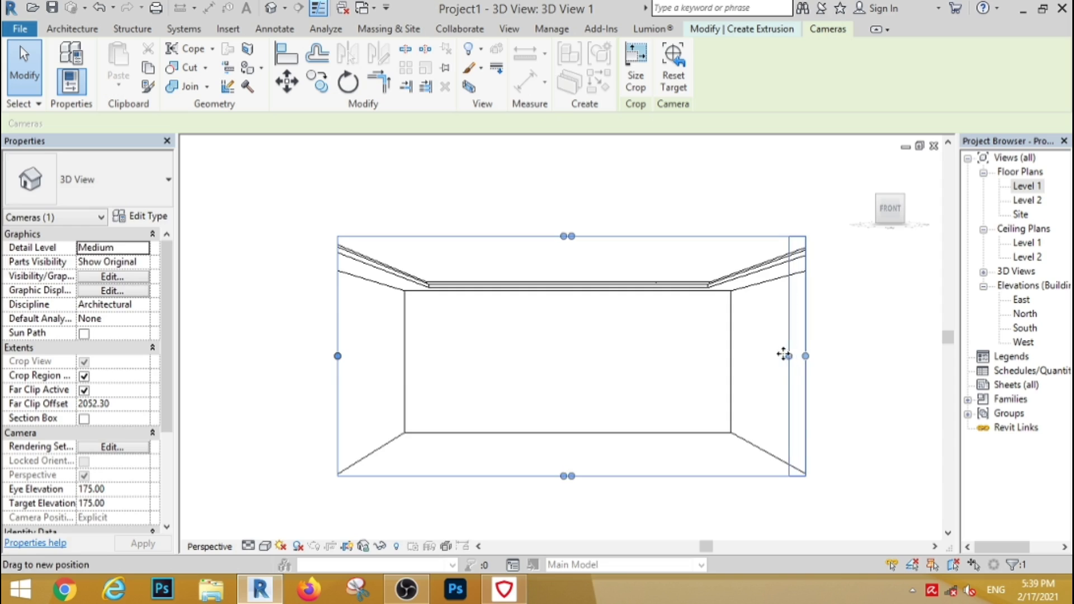
{"action": "left_click_drag", "start_coordinate": [522, 177], "coordinate": [525, 182]}
{"action": "scroll", "coordinate": [381, 351], "scroll_direction": "up", "scroll_amount": 1}
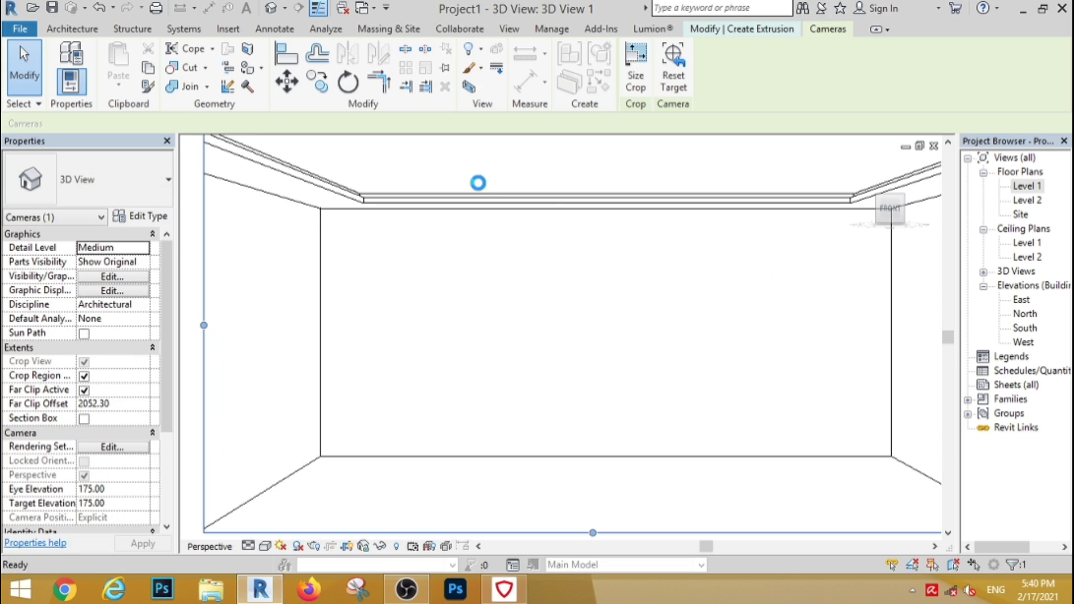
- Set the rendering's lighting scheme to Interior: Artificial only and render the camera view at Draft quality
{"action": "left_click", "coordinate": [193, 229]}
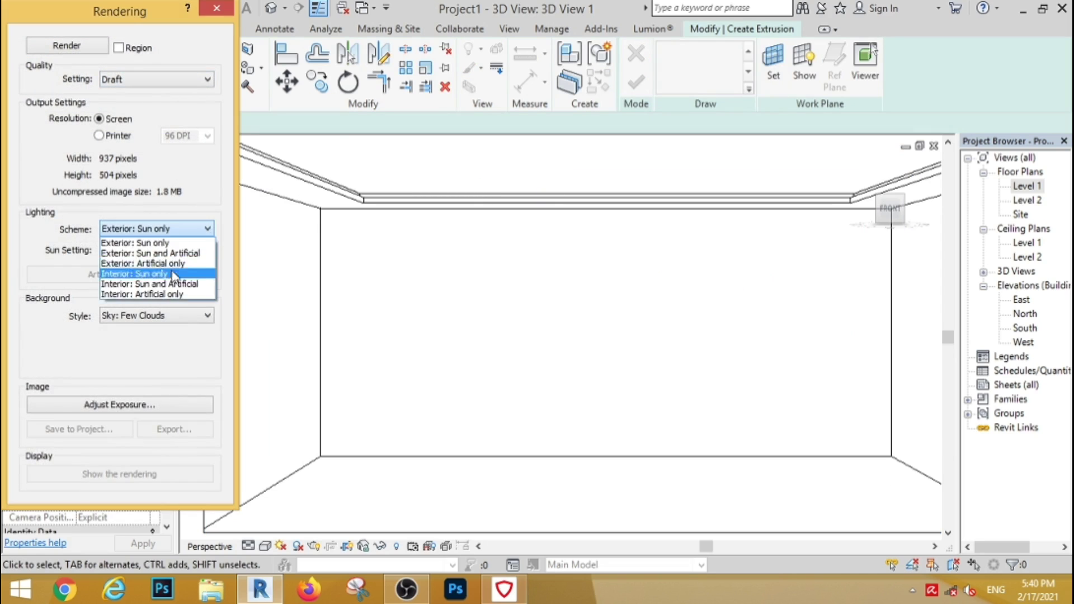
{"action": "left_click", "coordinate": [152, 294]}
{"action": "left_click", "coordinate": [72, 45]}
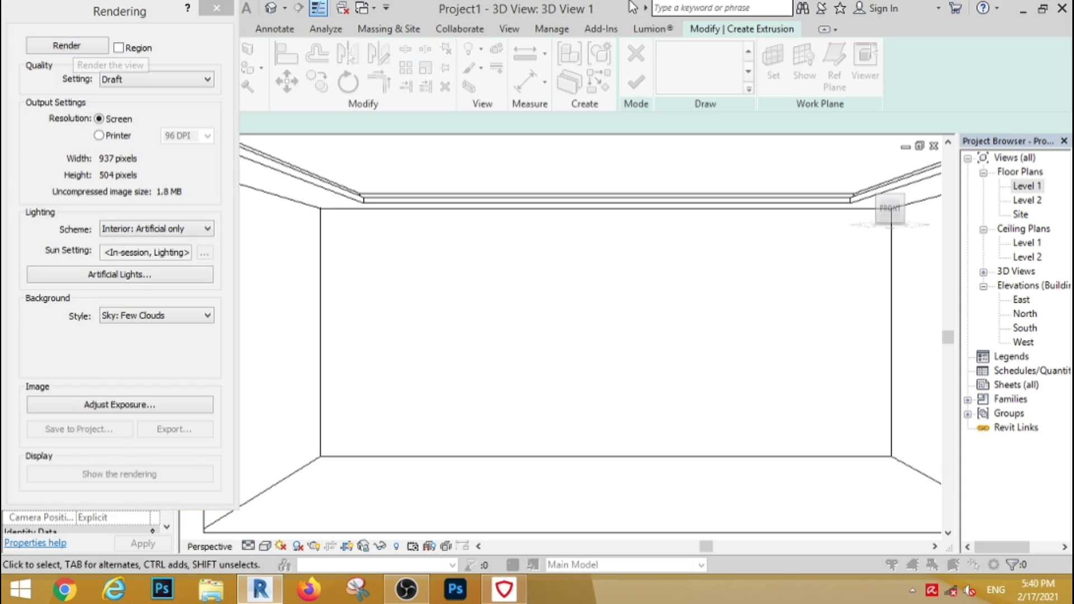